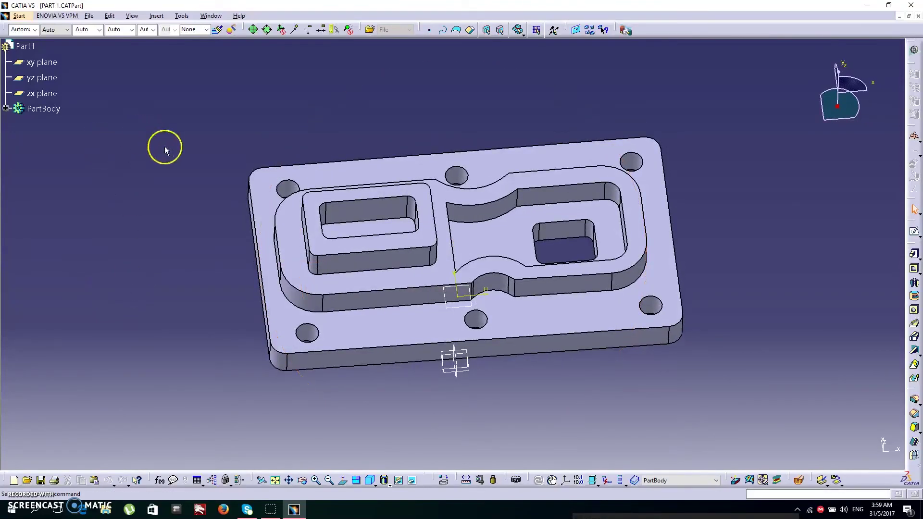
# Switch to the Generative Shape Design workbench with the plate part open
pyautogui.moveTo(175, 253)
pyautogui.mouseDown(button='middle')
pyautogui.moveTo(251, 250)
pyautogui.moveTo(163, 210)
pyautogui.moveTo(175, 254)
pyautogui.mouseUp(button='middle')
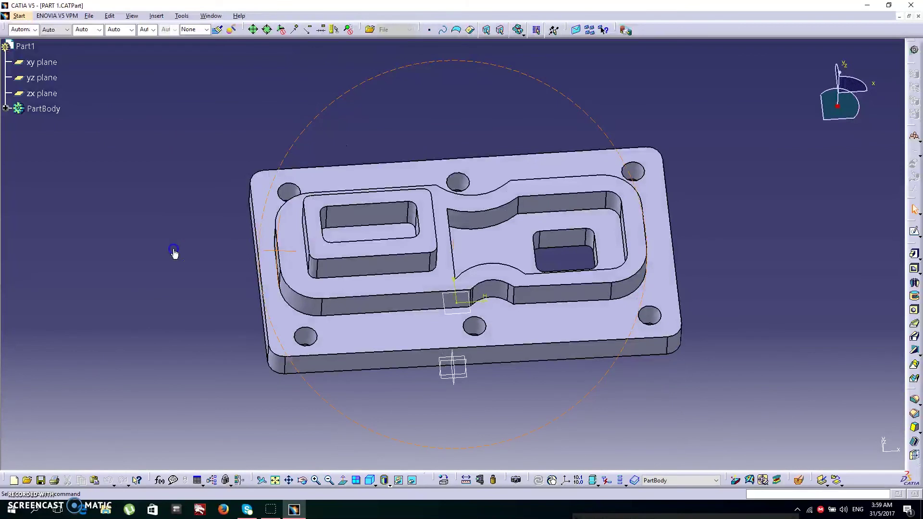
pyautogui.click(19, 16)
pyautogui.moveTo(42, 54)
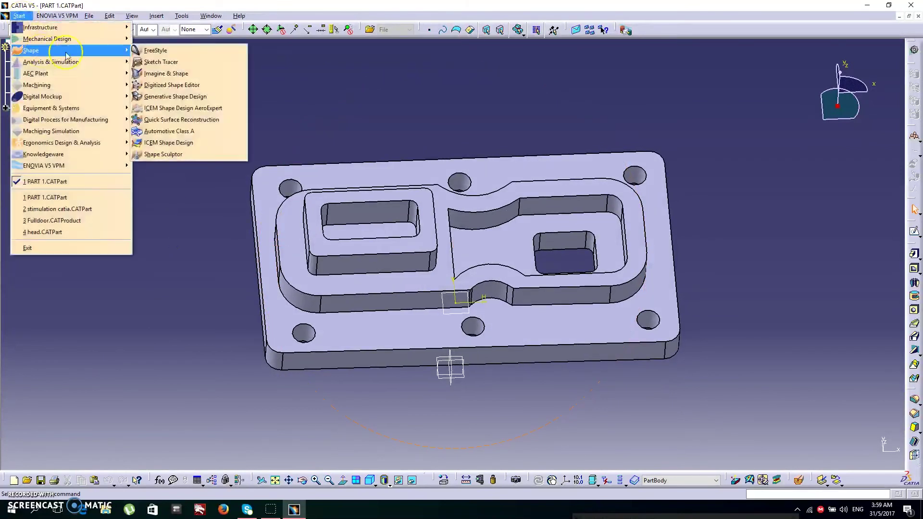
pyautogui.click(163, 96)
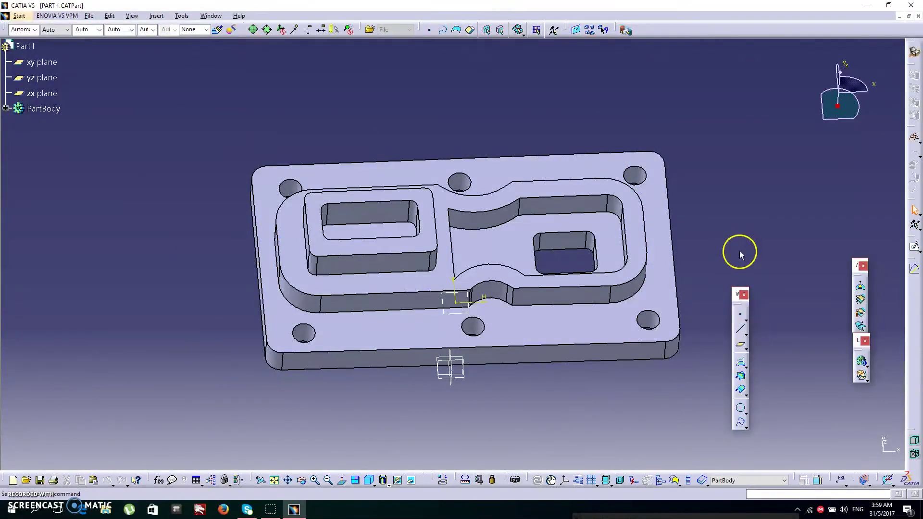
# Start creating a rough stock and select PartBody as the body it encloses
pyautogui.moveTo(763, 272); pyautogui.dragTo(724, 207, button='middle')
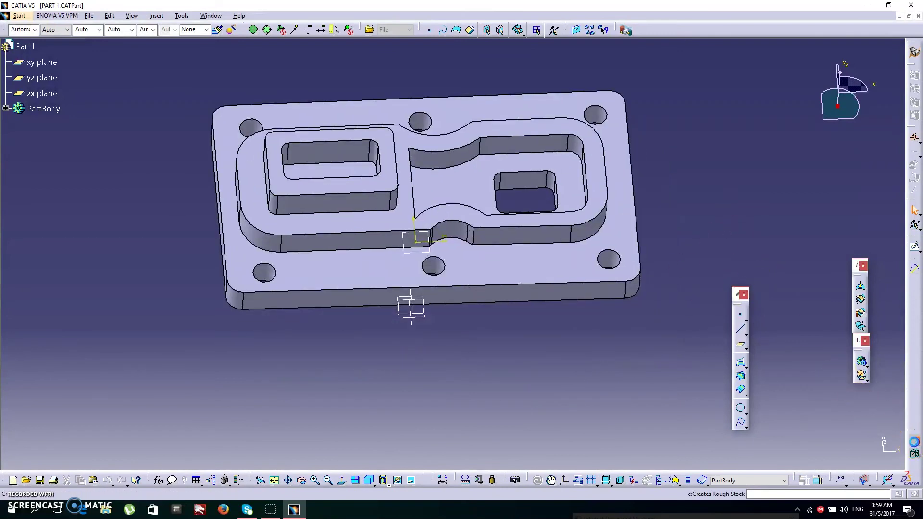
pyautogui.click(914, 440)
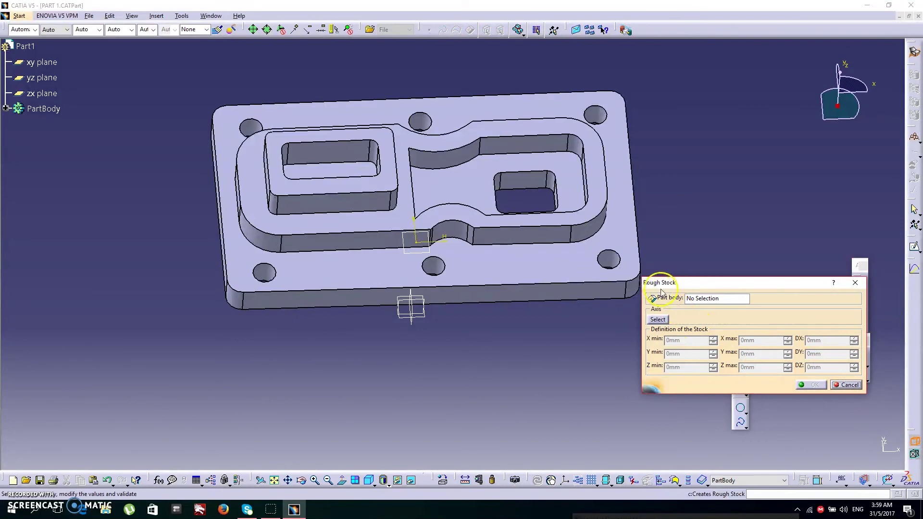
pyautogui.click(478, 280)
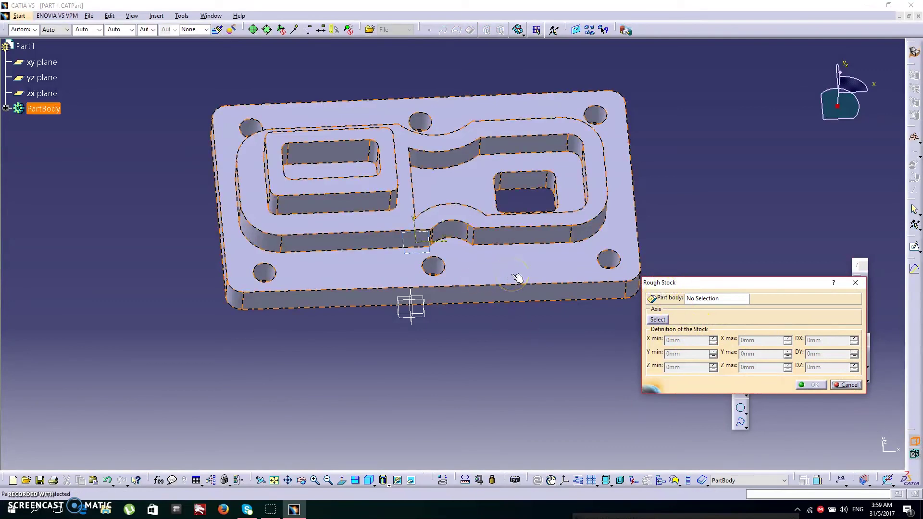
pyautogui.click(514, 276)
pyautogui.moveTo(527, 352); pyautogui.dragTo(492, 329, button='middle')
pyautogui.click(457, 129)
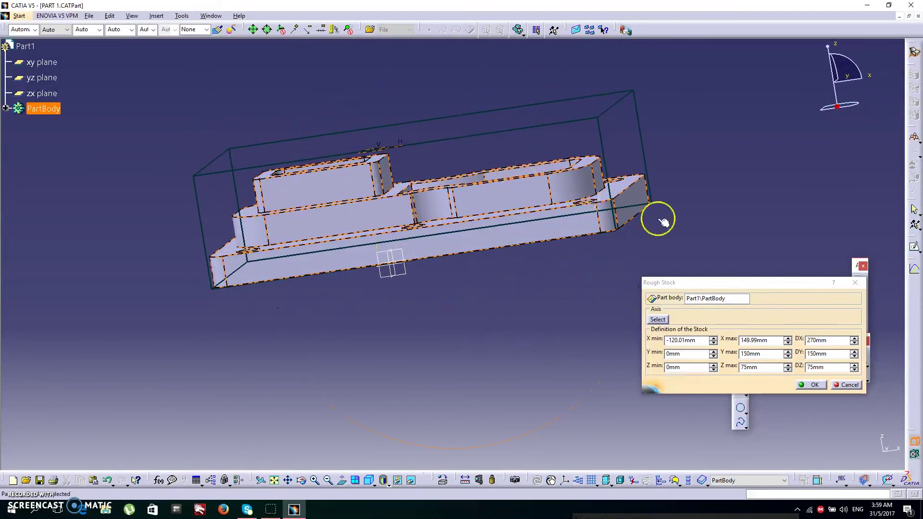
pyautogui.moveTo(429, 335); pyautogui.dragTo(462, 315, button='middle')
pyautogui.click(340, 192)
# Set the rough stock's Z max to 70 mm and create the stock
pyautogui.click(789, 357)
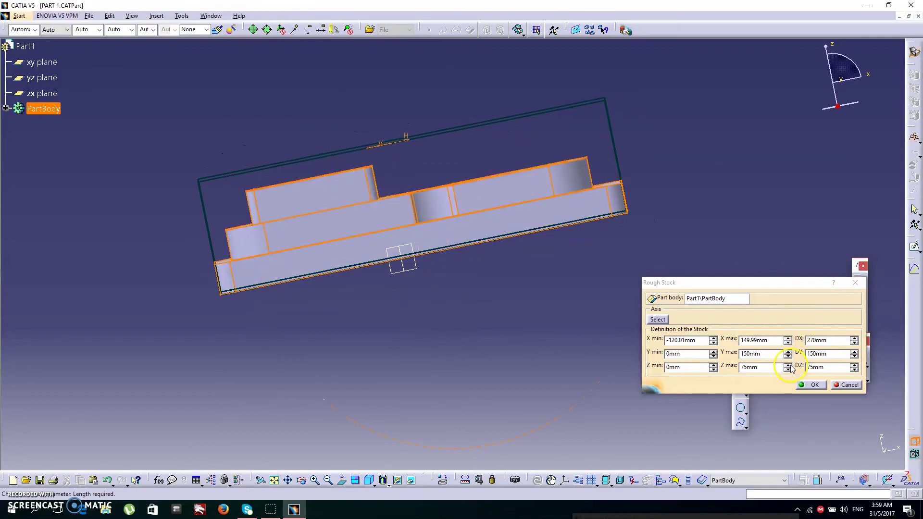
pyautogui.click(789, 365)
pyautogui.click(788, 366)
pyautogui.click(789, 370)
pyautogui.click(789, 370)
pyautogui.click(789, 370)
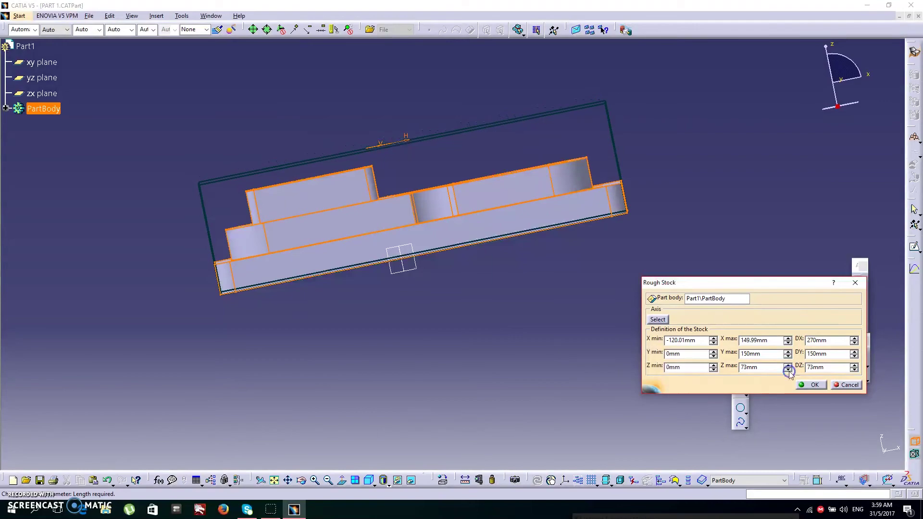
pyautogui.click(789, 371)
pyautogui.click(790, 370)
pyautogui.click(789, 371)
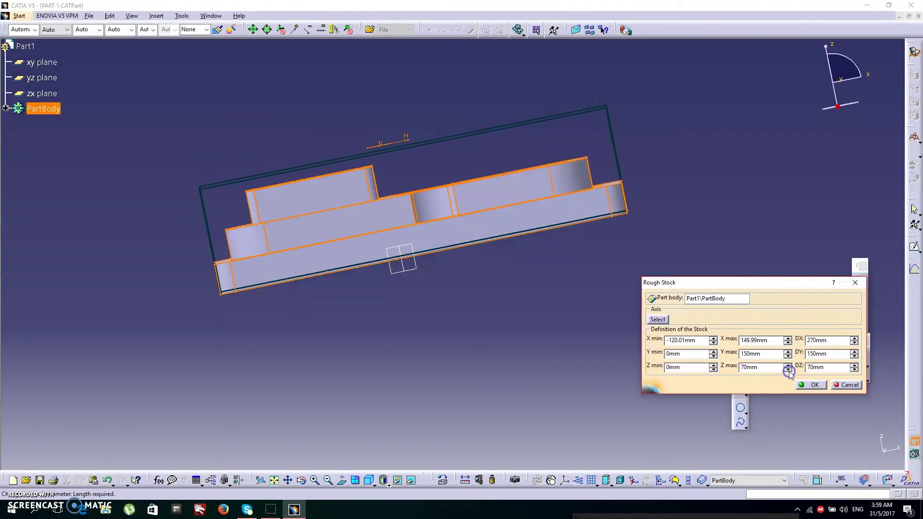
pyautogui.click(810, 385)
pyautogui.moveTo(534, 319)
pyautogui.mouseDown(button='middle')
pyautogui.moveTo(658, 371)
pyautogui.moveTo(540, 331)
pyautogui.mouseUp(button='middle')
pyautogui.moveTo(558, 297); pyautogui.dragTo(564, 336, button='middle')
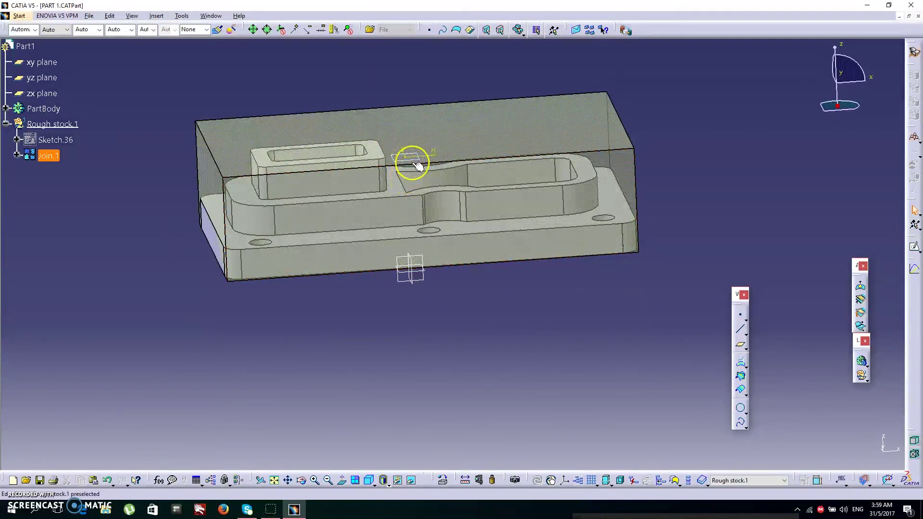
pyautogui.moveTo(508, 322); pyautogui.dragTo(582, 340, button='middle')
pyautogui.click(741, 346)
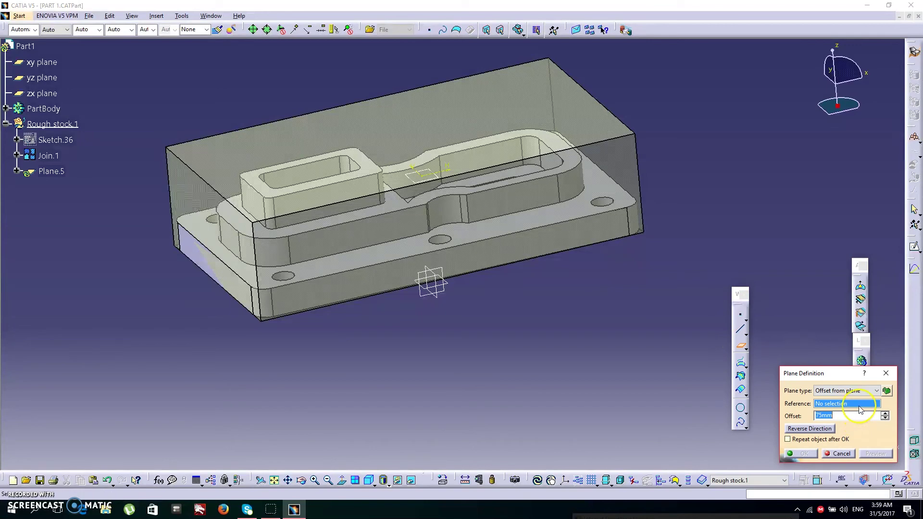
pyautogui.moveTo(531, 371); pyautogui.dragTo(703, 368, button='middle')
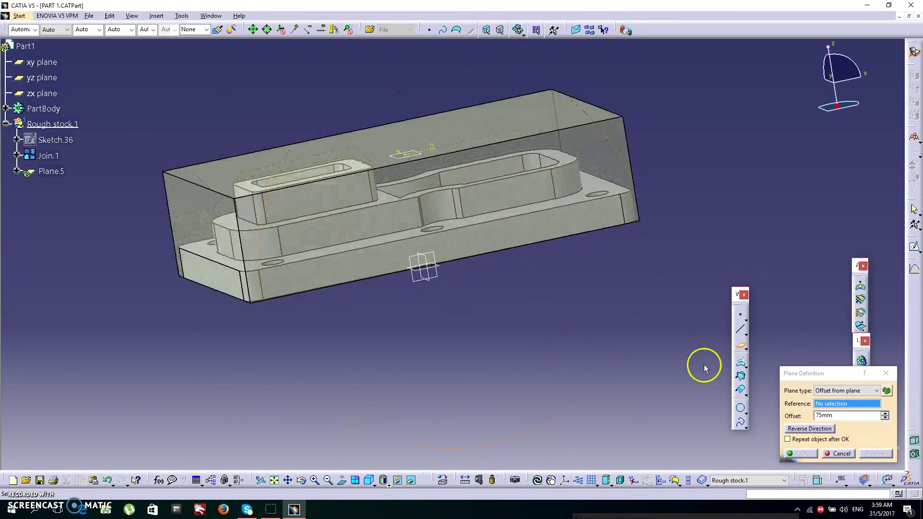
pyautogui.click(841, 454)
# Switch to the Advanced Machining workbench to start a machining process for the part
pyautogui.moveTo(482, 357); pyautogui.dragTo(190, 195, button='middle')
pyautogui.click(19, 16)
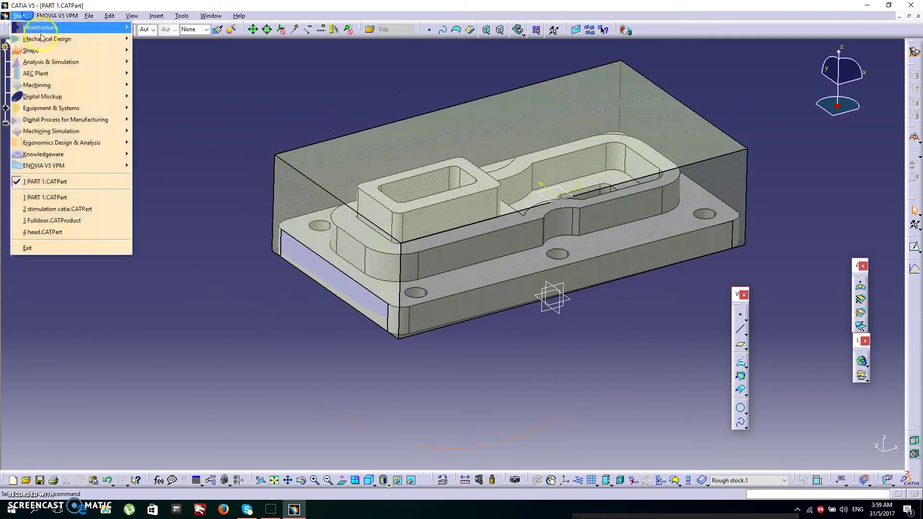
pyautogui.moveTo(53, 90)
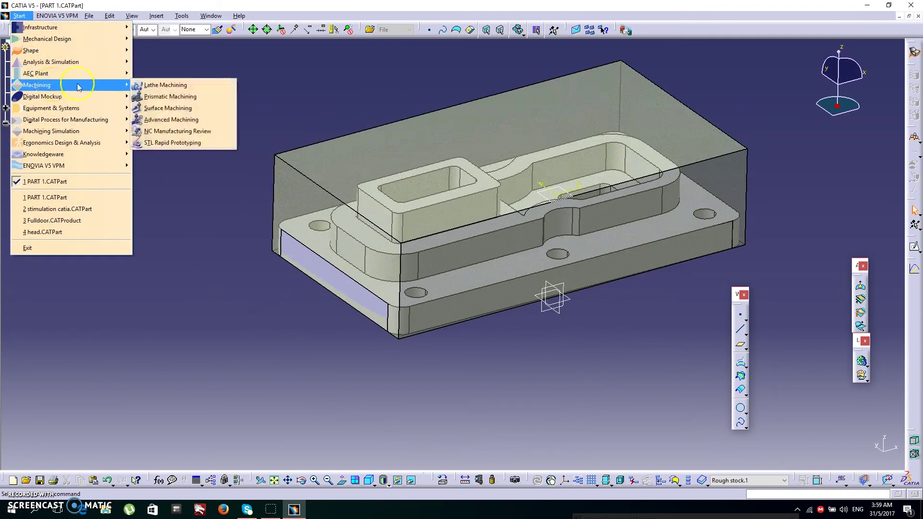
pyautogui.click(189, 120)
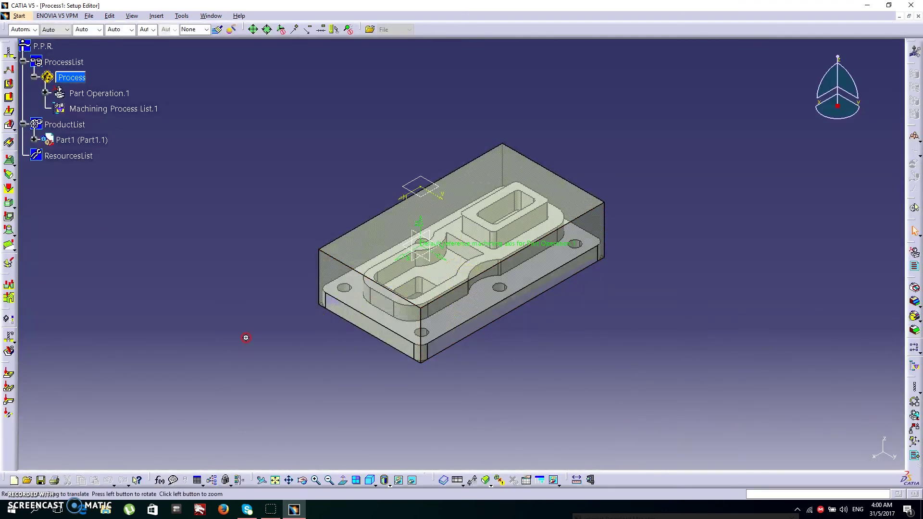
# Assign a 5-axis machine to Part Operation.1 and set its tools catalog to ToolsSample01
pyautogui.moveTo(245, 337); pyautogui.dragTo(226, 268, button='middle')
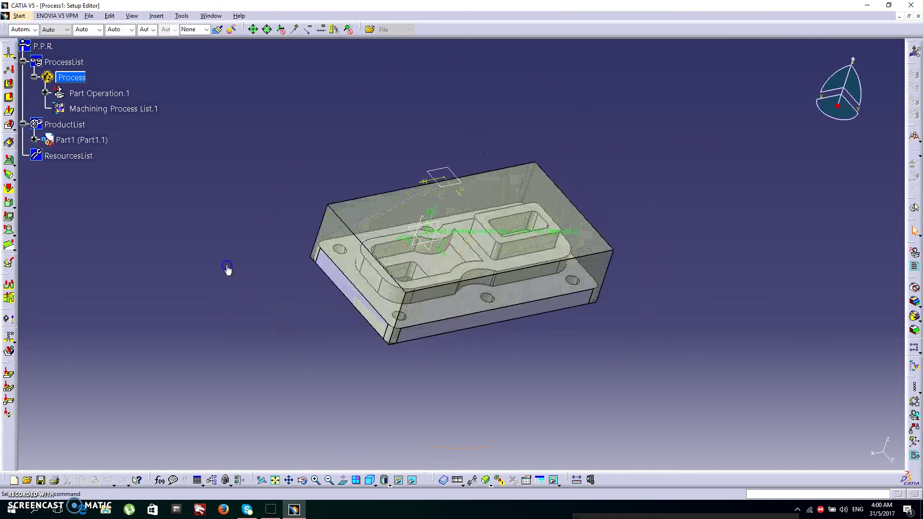
pyautogui.doubleClick(112, 94)
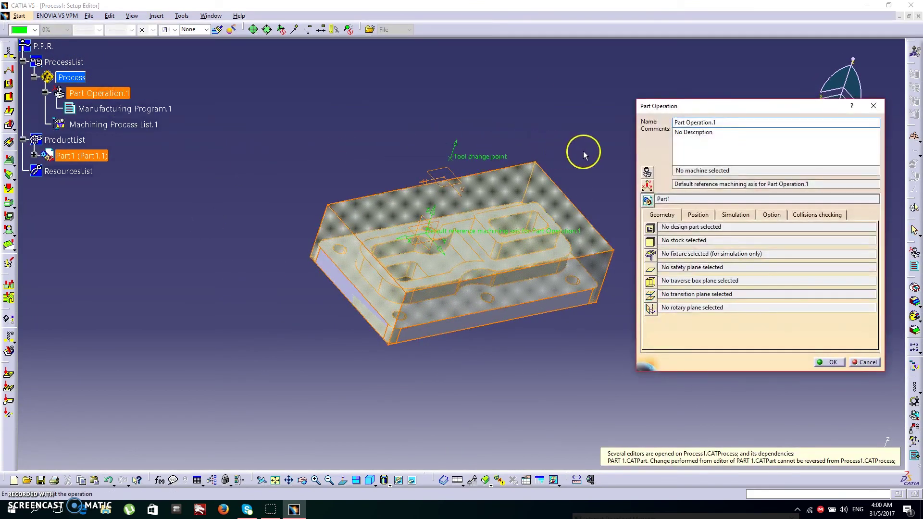
pyautogui.click(648, 173)
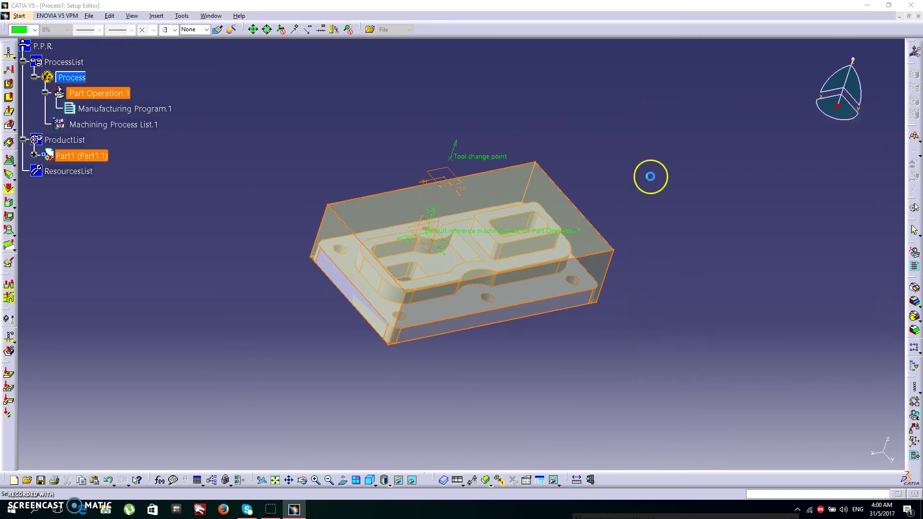
pyautogui.click(667, 107)
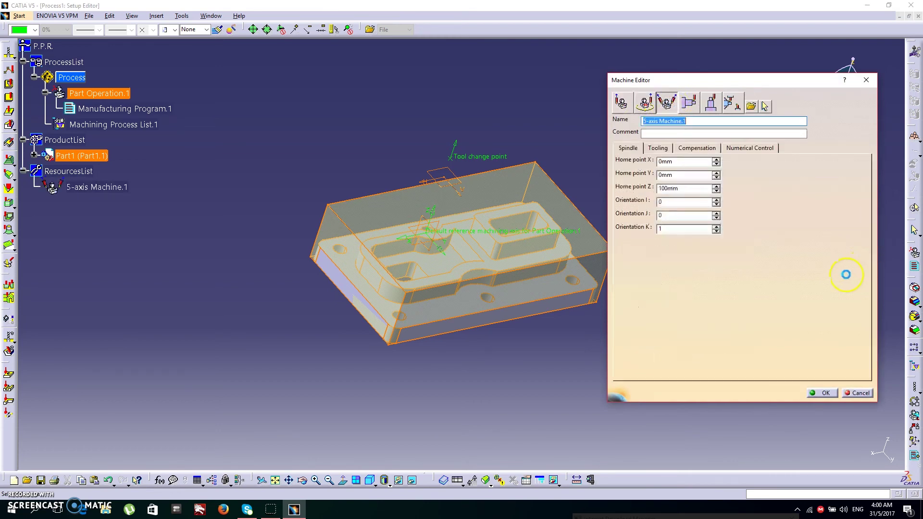
pyautogui.click(667, 149)
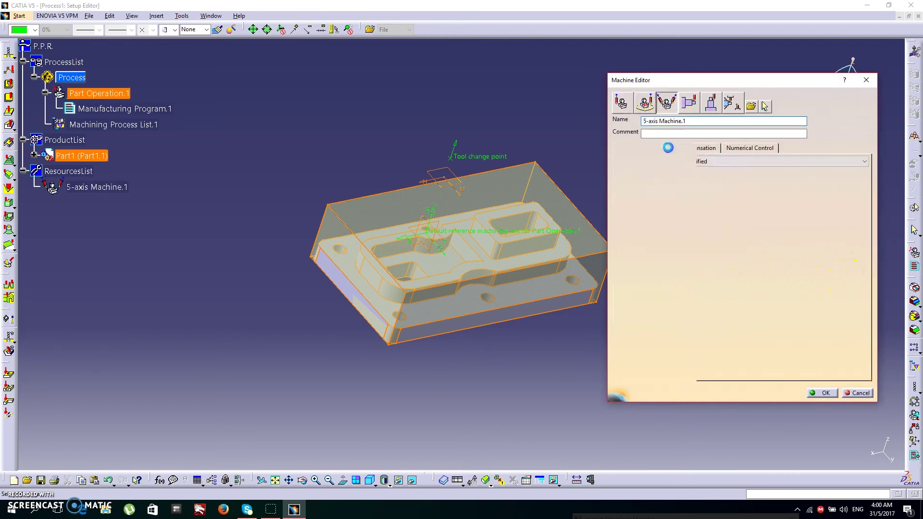
pyautogui.click(730, 162)
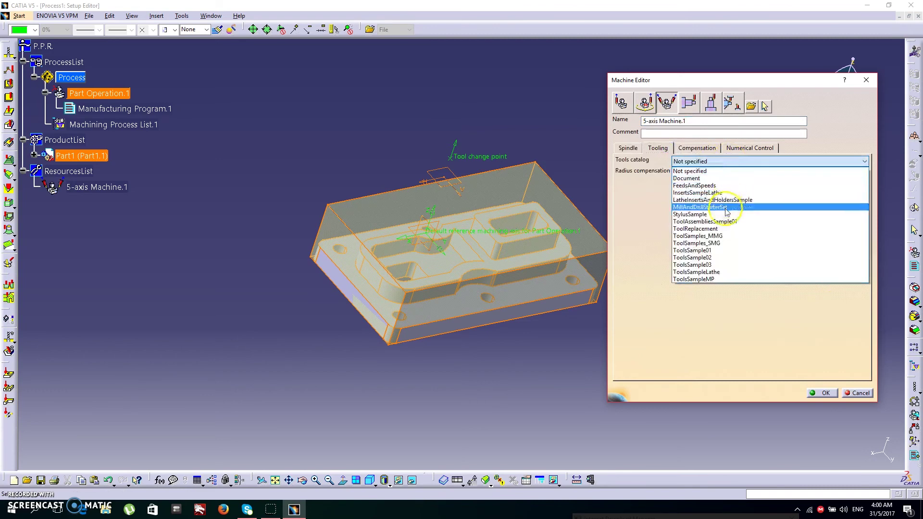
pyautogui.click(711, 251)
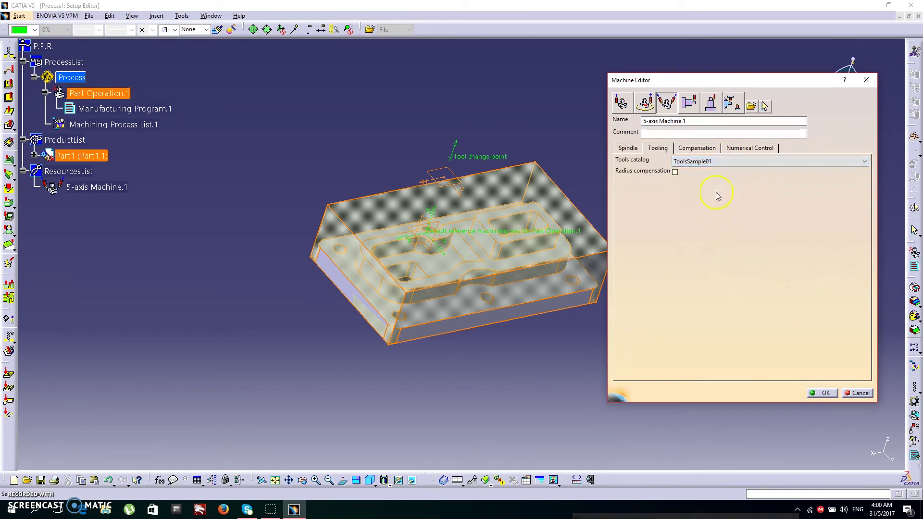
# Set the machine's 3D contact cutter compensation mode to Tip & Contact
pyautogui.click(706, 148)
pyautogui.click(811, 164)
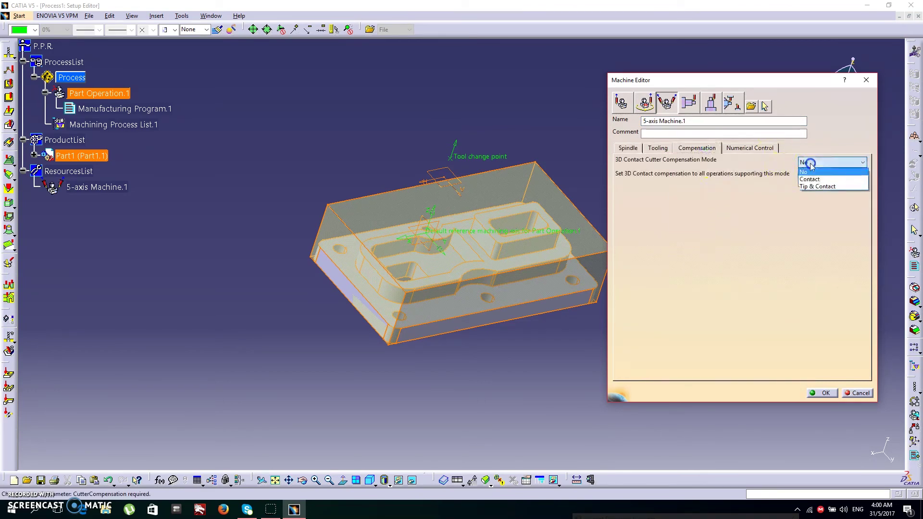
pyautogui.click(818, 186)
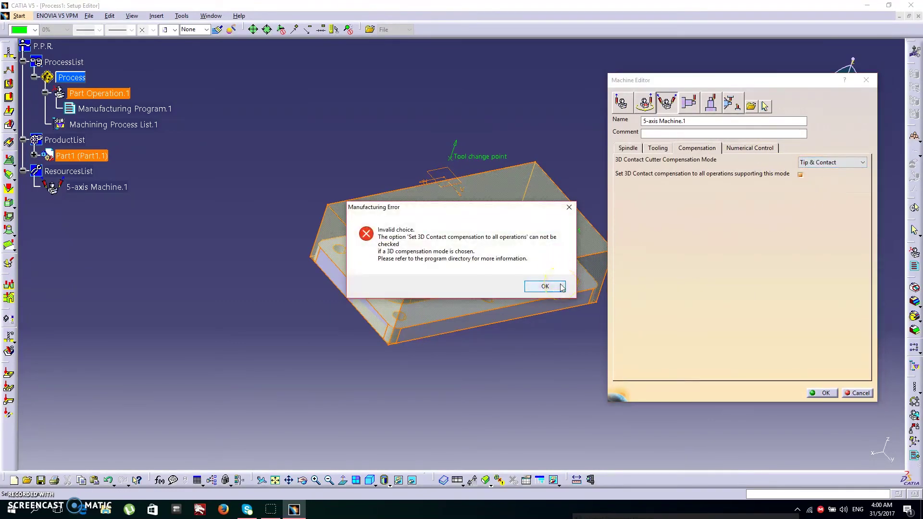
pyautogui.click(560, 287)
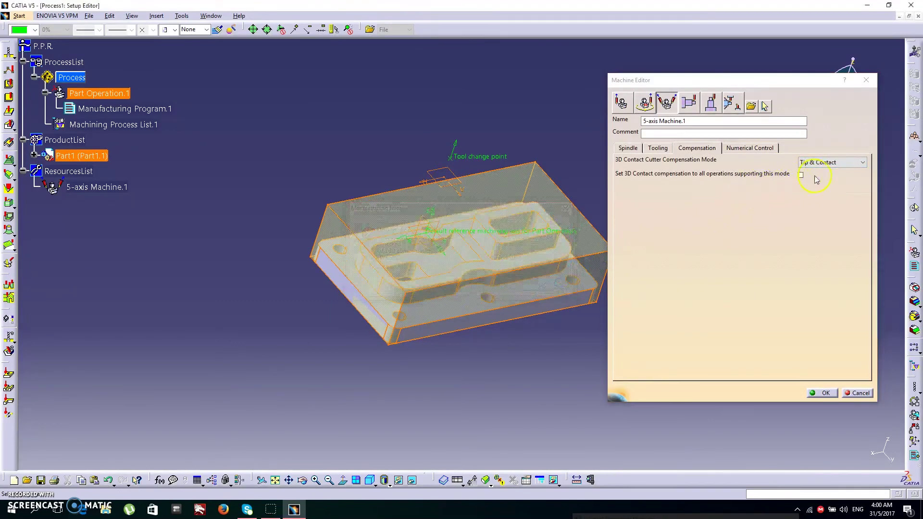
# Set the machine's post processor words table to PPTableSample.pptable and accept the machine definition
pyautogui.click(747, 148)
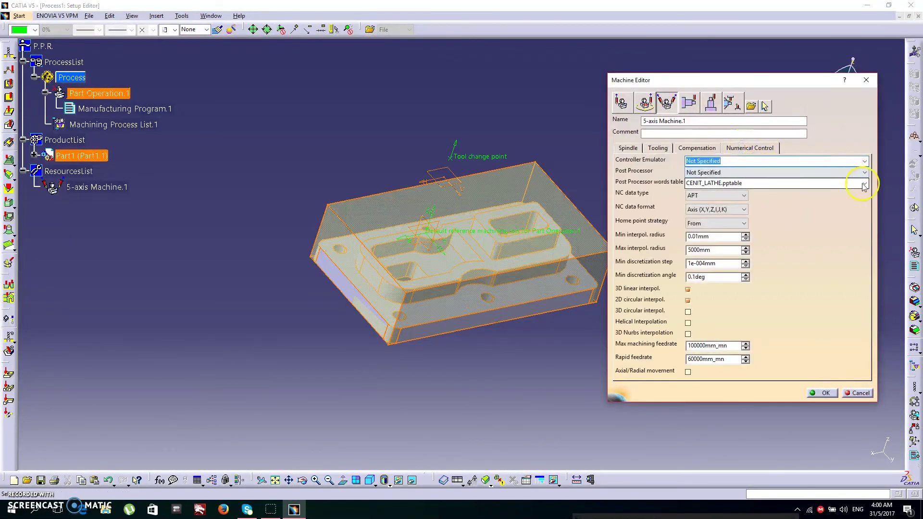
pyautogui.click(824, 185)
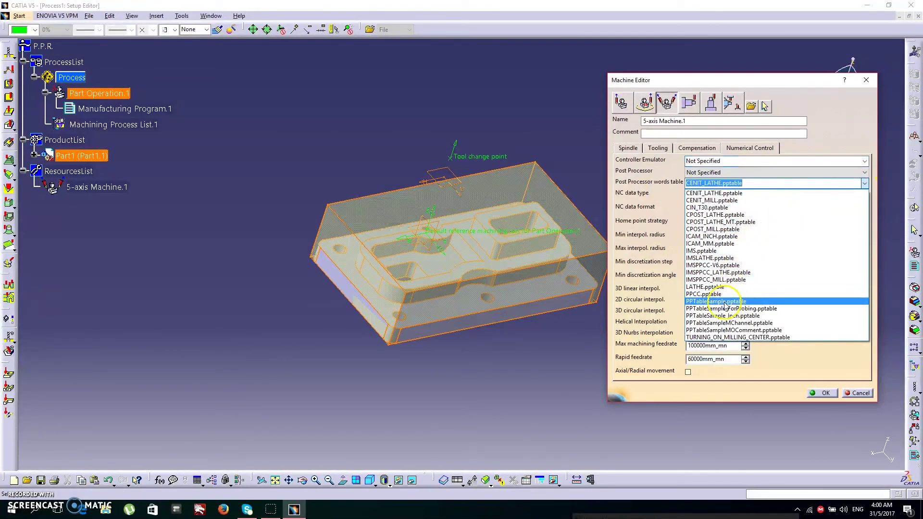
pyautogui.click(725, 301)
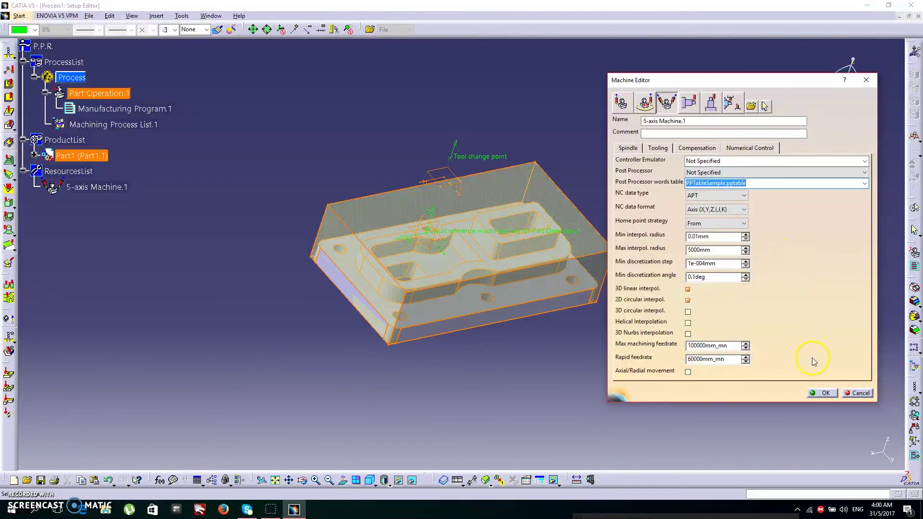
pyautogui.click(824, 393)
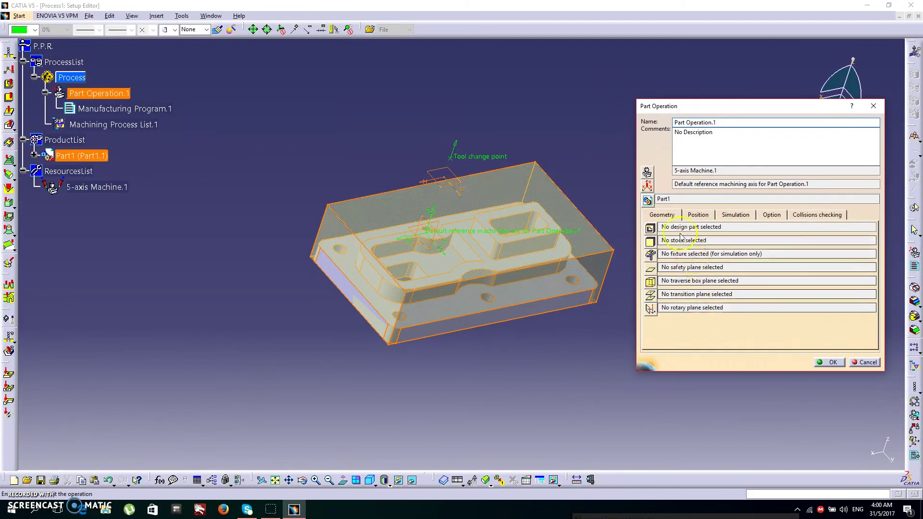
# Define the part operation's reference machining axis by selecting the default machining axis in the model
pyautogui.click(648, 183)
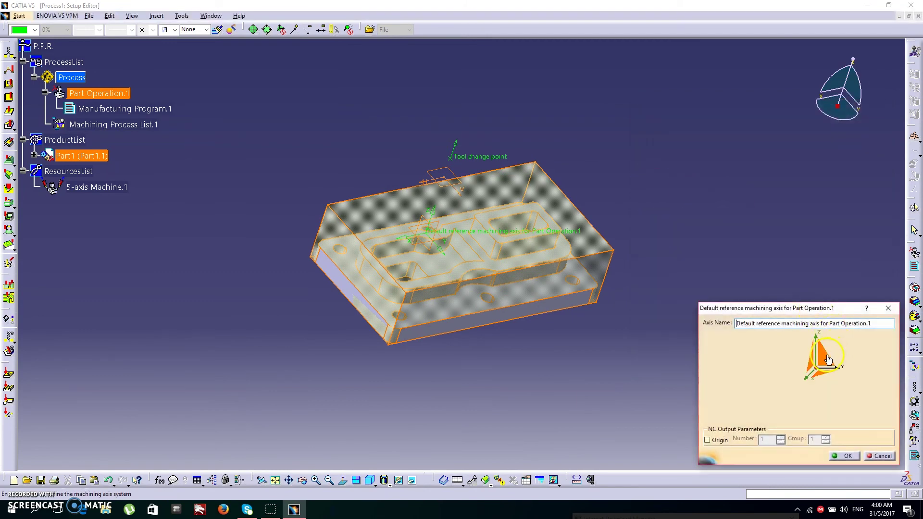
pyautogui.click(827, 364)
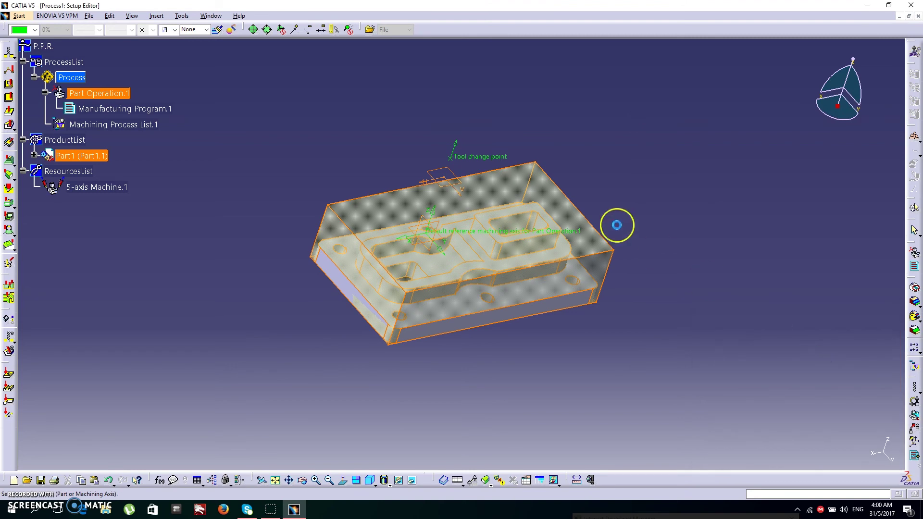
pyautogui.moveTo(571, 342); pyautogui.dragTo(674, 243, button='middle')
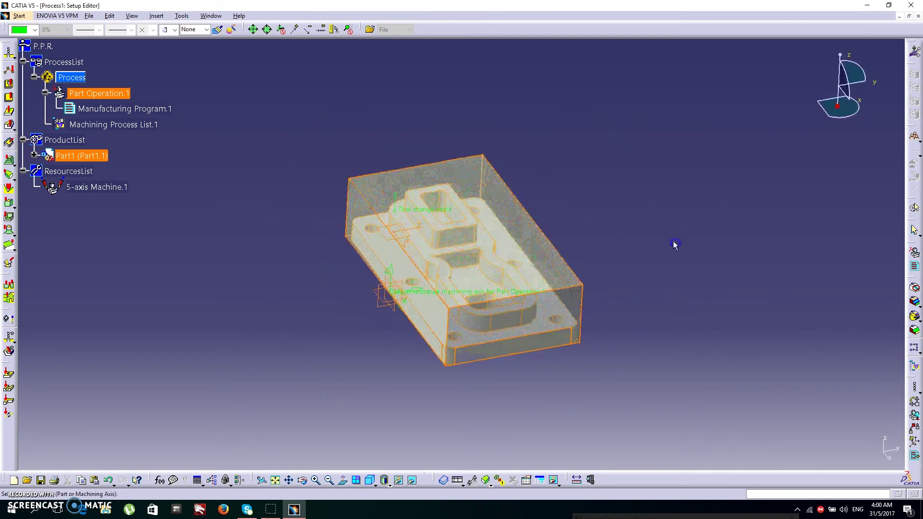
pyautogui.click(498, 294)
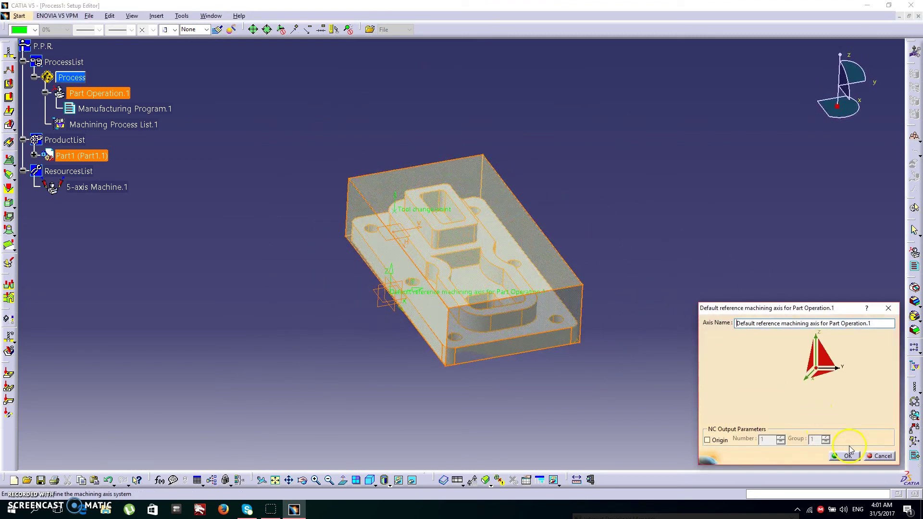
pyautogui.click(847, 457)
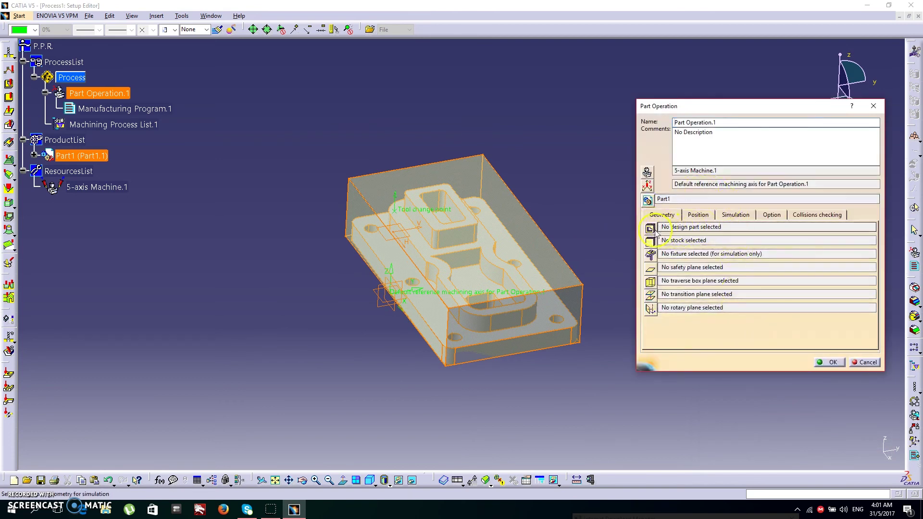
# Define PartBody of Part1 as the part operation's design part for simulation
pyautogui.click(651, 229)
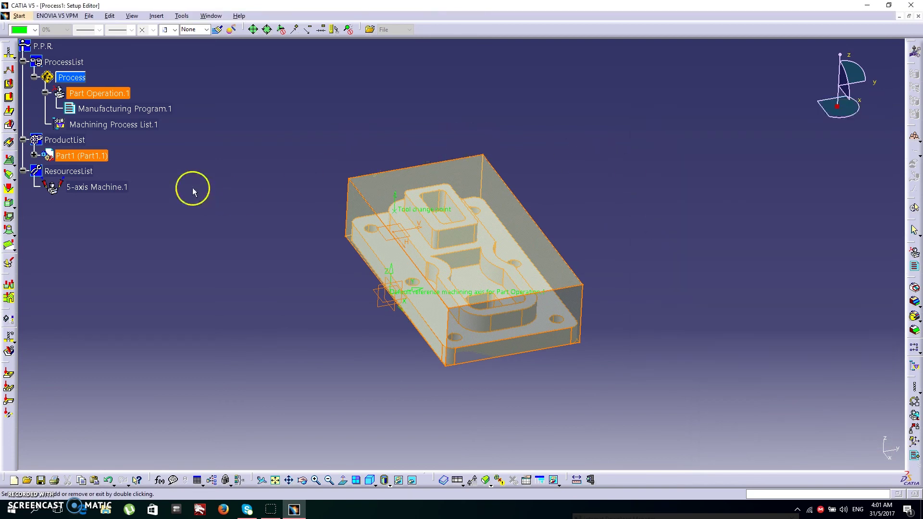
pyautogui.click(34, 155)
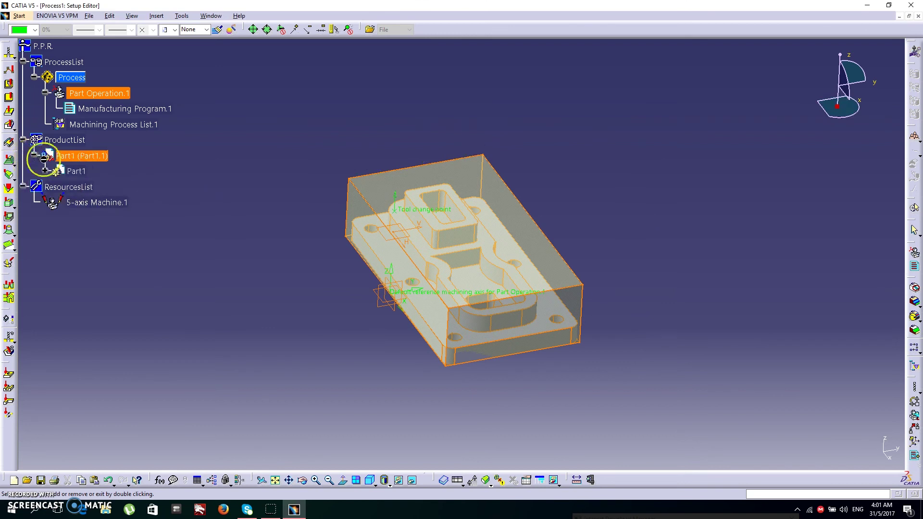
pyautogui.click(46, 170)
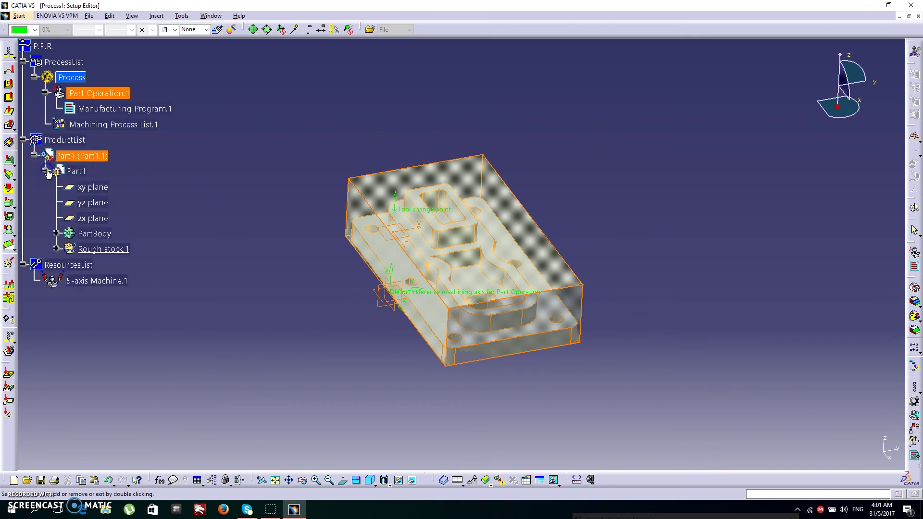
pyautogui.click(110, 235)
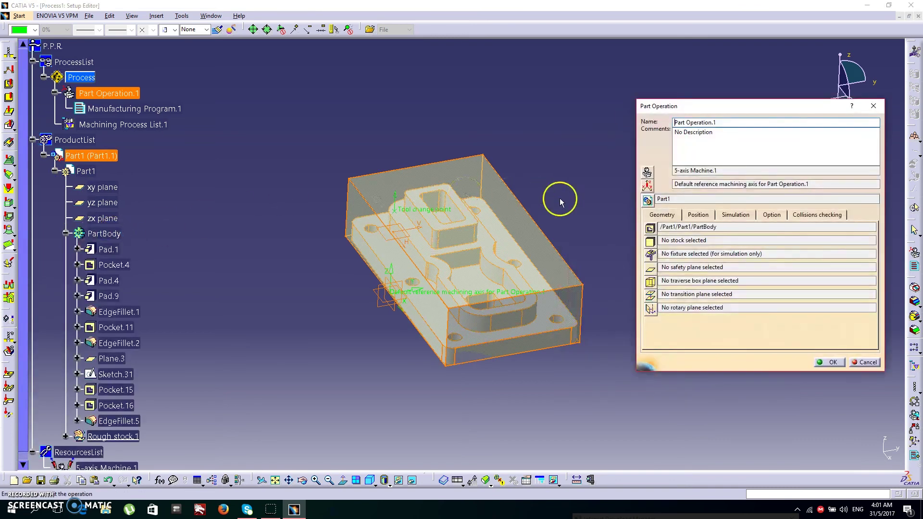
# Define Rough stock.1 as the part operation's stock
pyautogui.click(653, 243)
pyautogui.scroll(-3, 286, 283)
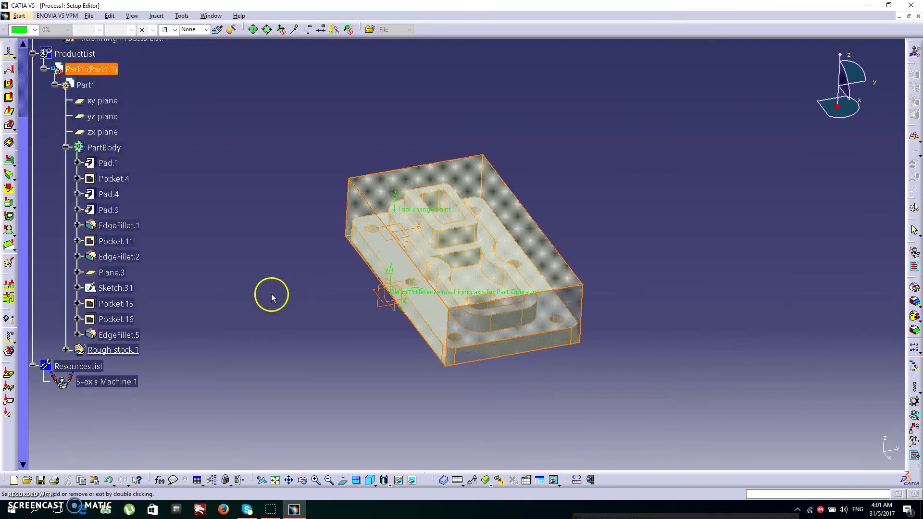
pyautogui.click(132, 310)
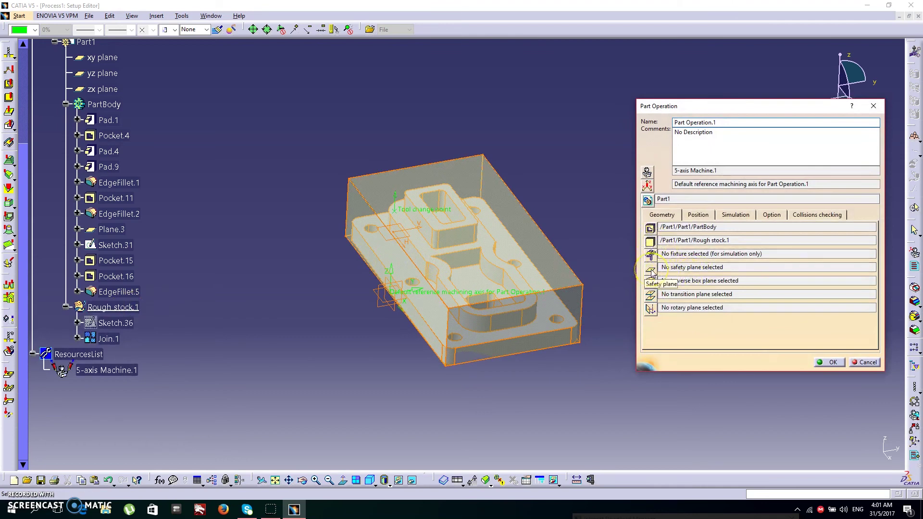
# Set Plane.3 above the rough stock as the safety plane and accept the part operation definition
pyautogui.click(651, 271)
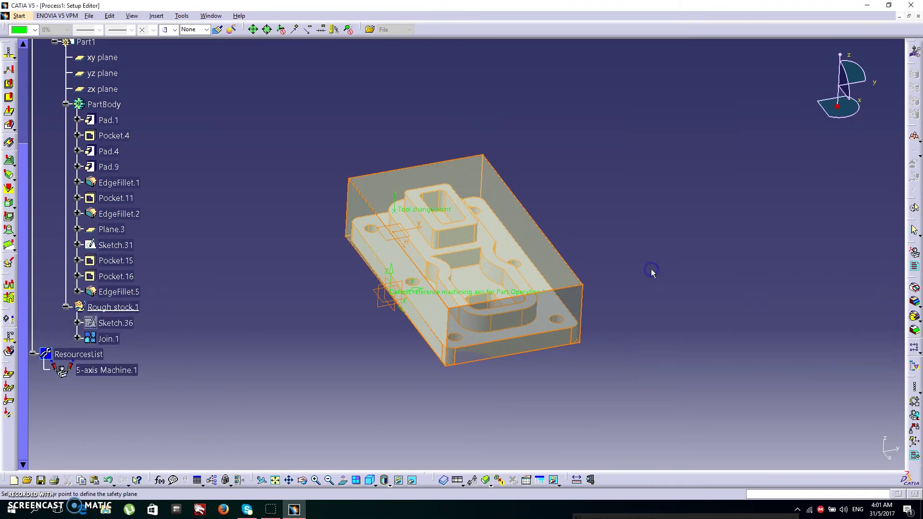
pyautogui.moveTo(307, 313); pyautogui.dragTo(444, 258, button='middle')
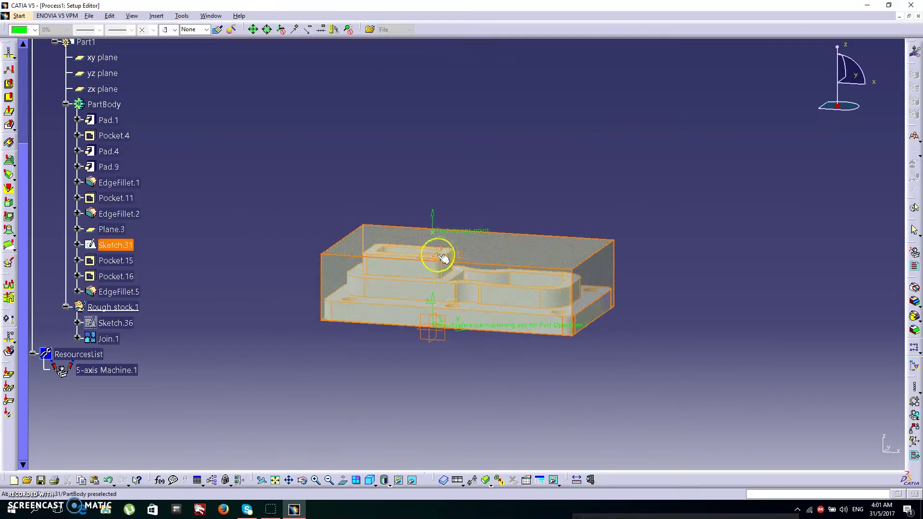
pyautogui.moveTo(408, 329); pyautogui.dragTo(445, 235, button='middle')
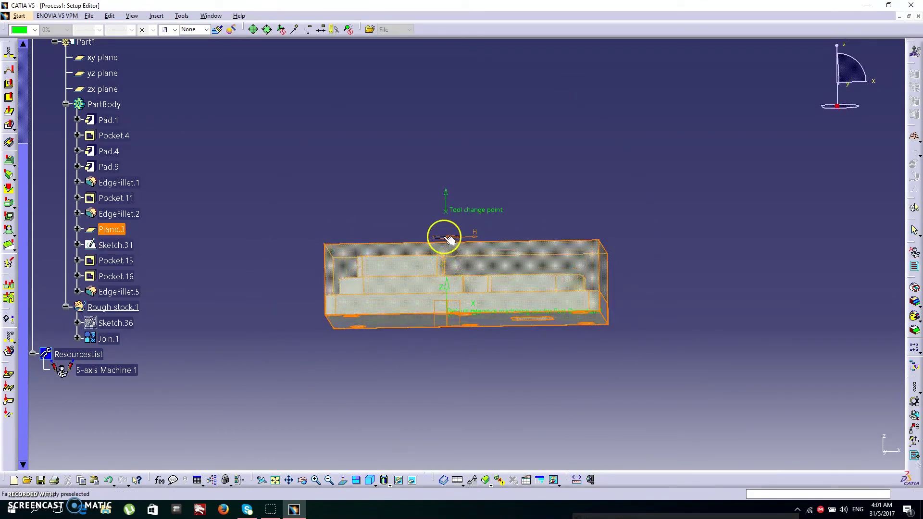
pyautogui.click(442, 236)
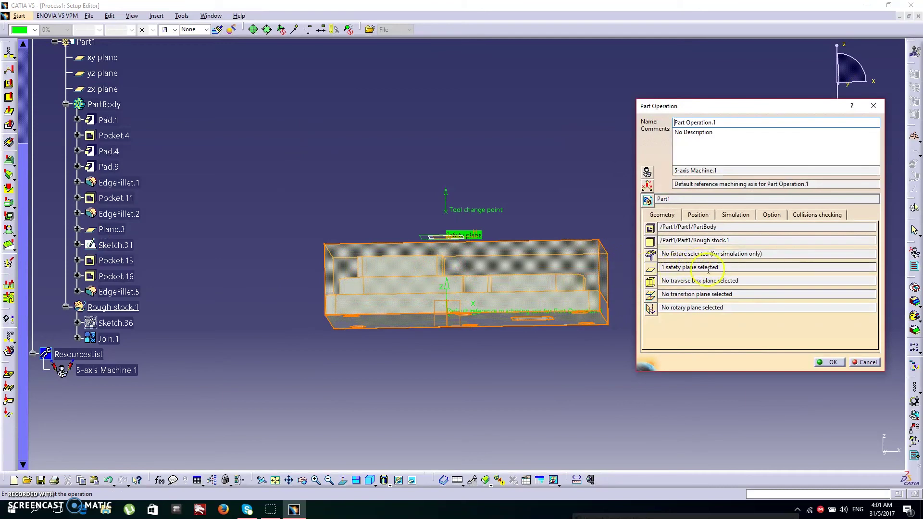
pyautogui.click(829, 364)
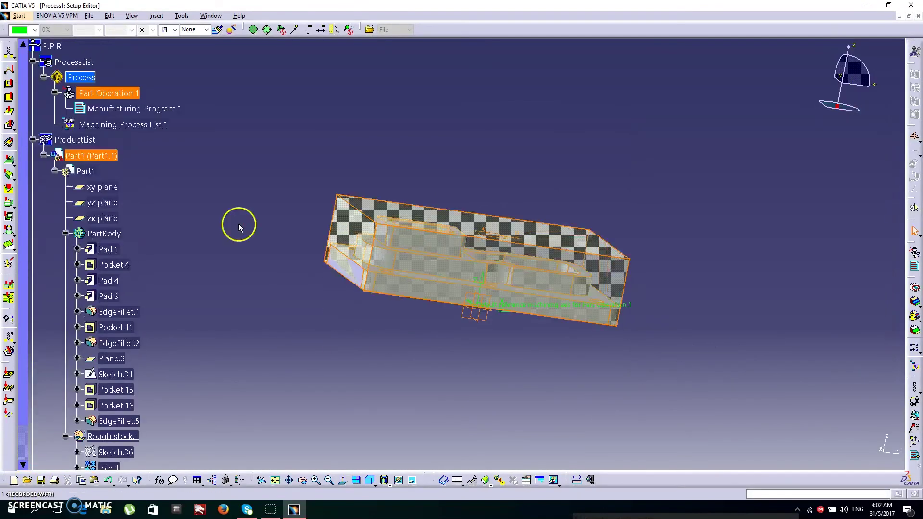
# Add a Facing operation to Manufacturing Program.1 and select the rough stock's upper face as its top plane
pyautogui.moveTo(239, 223); pyautogui.dragTo(278, 272, button='middle')
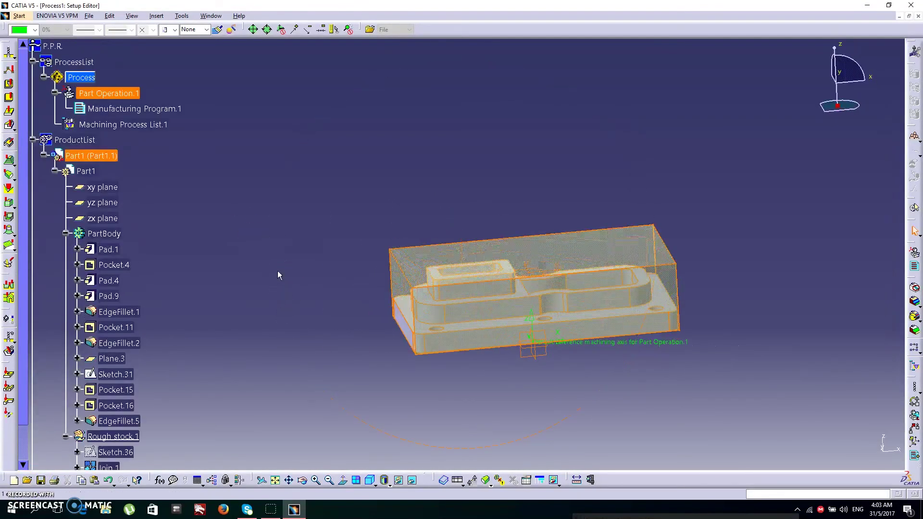
pyautogui.moveTo(210, 201)
pyautogui.mouseDown(button='middle')
pyautogui.moveTo(250, 212)
pyautogui.moveTo(216, 199)
pyautogui.mouseUp(button='middle')
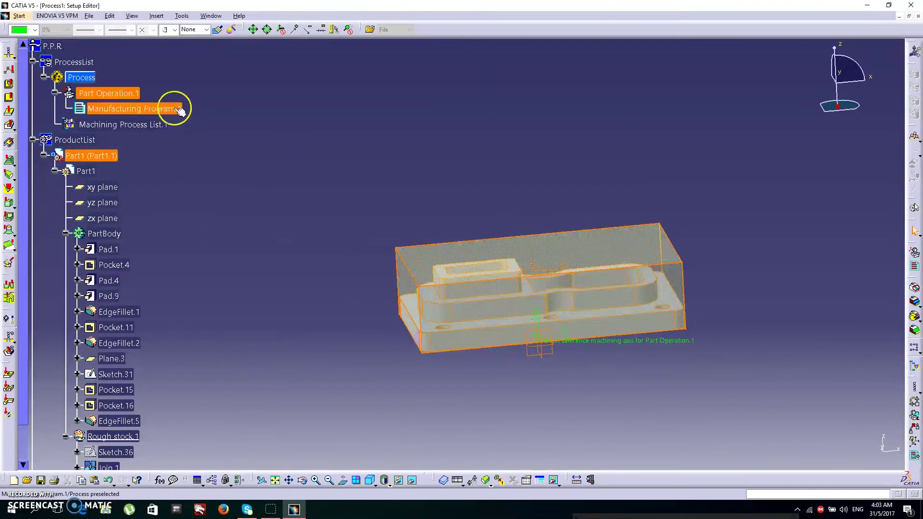
pyautogui.click(131, 108)
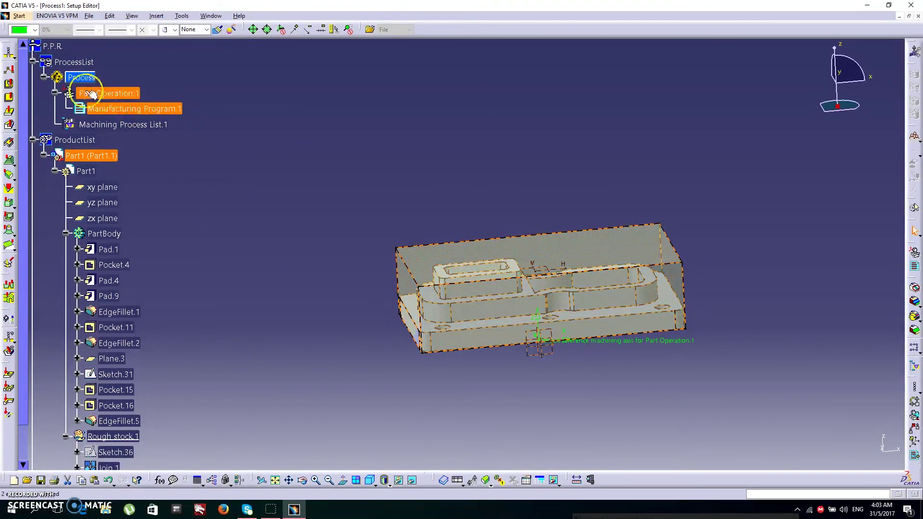
pyautogui.click(10, 100)
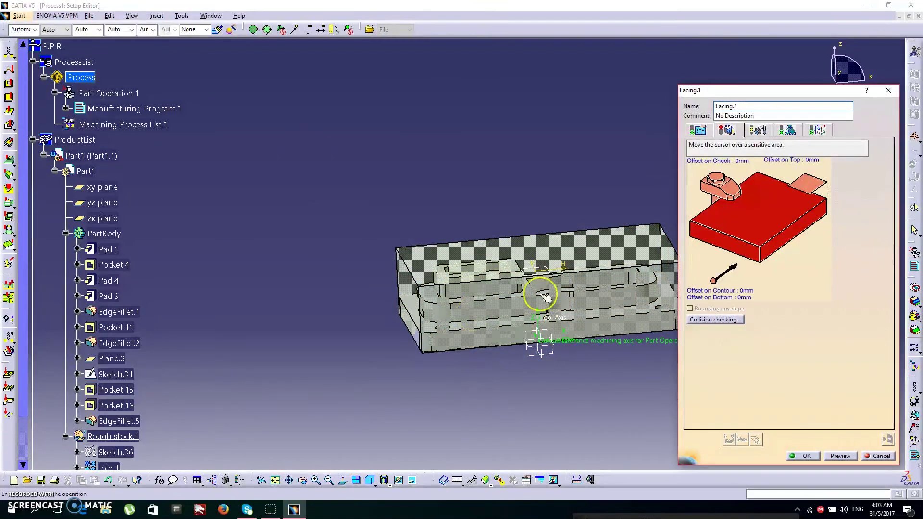
pyautogui.click(815, 187)
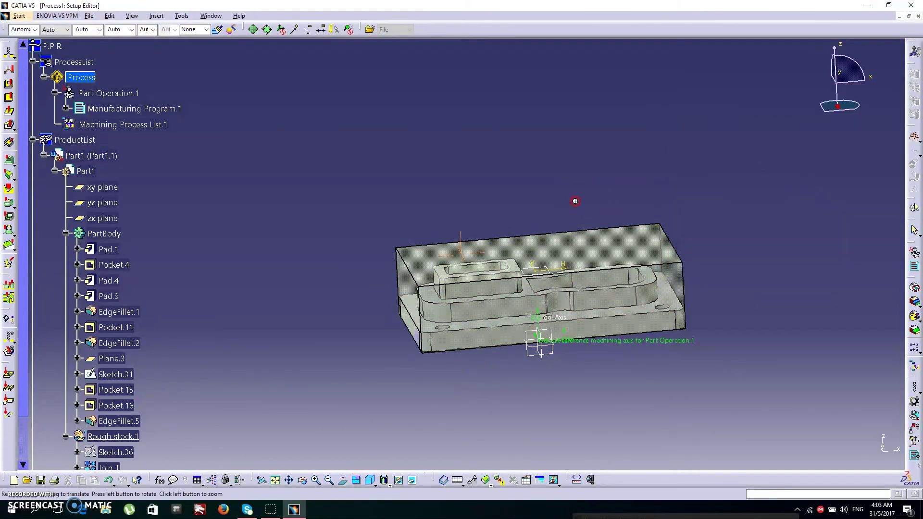
pyautogui.moveTo(575, 200); pyautogui.dragTo(583, 264, button='middle')
pyautogui.click(622, 258)
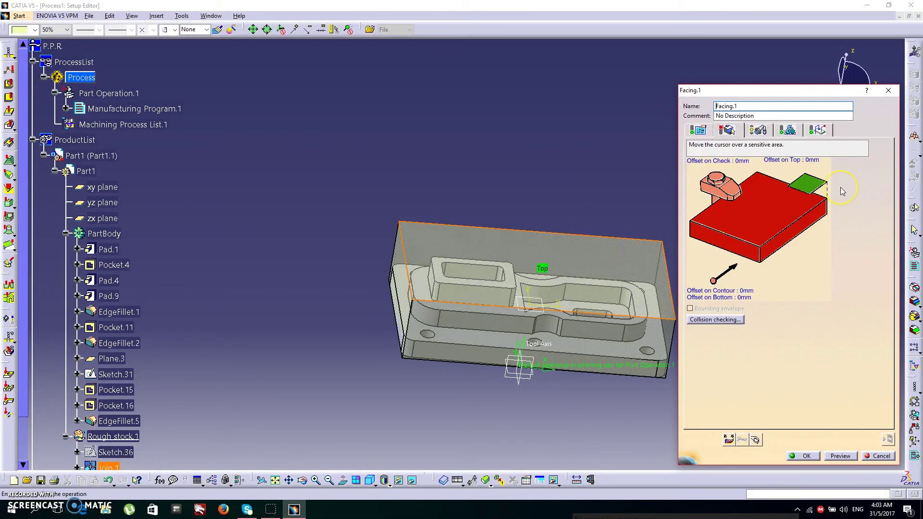
# Set the Facing operation's bottom to the upper face of Pad.9, picking it from beneath the overlapping stock face
pyautogui.click(776, 209)
pyautogui.moveTo(547, 227); pyautogui.dragTo(529, 269, button='middle')
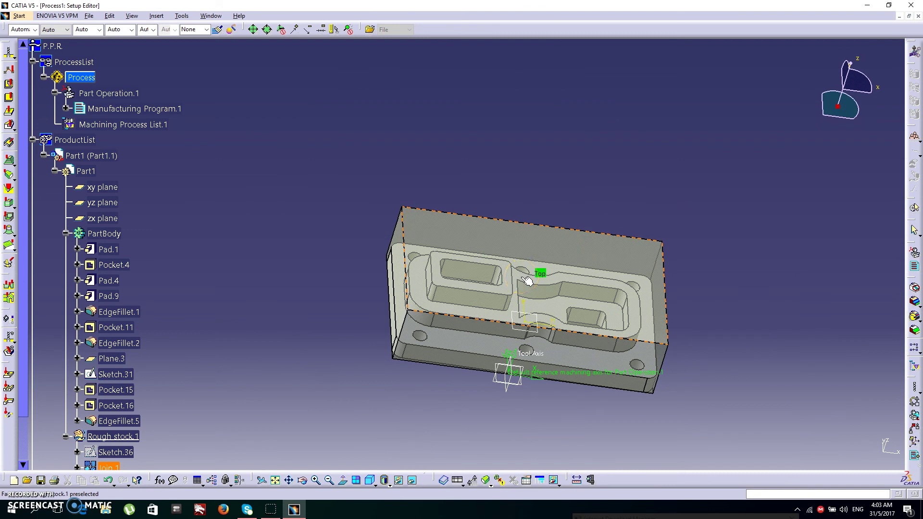
pyautogui.moveTo(508, 284)
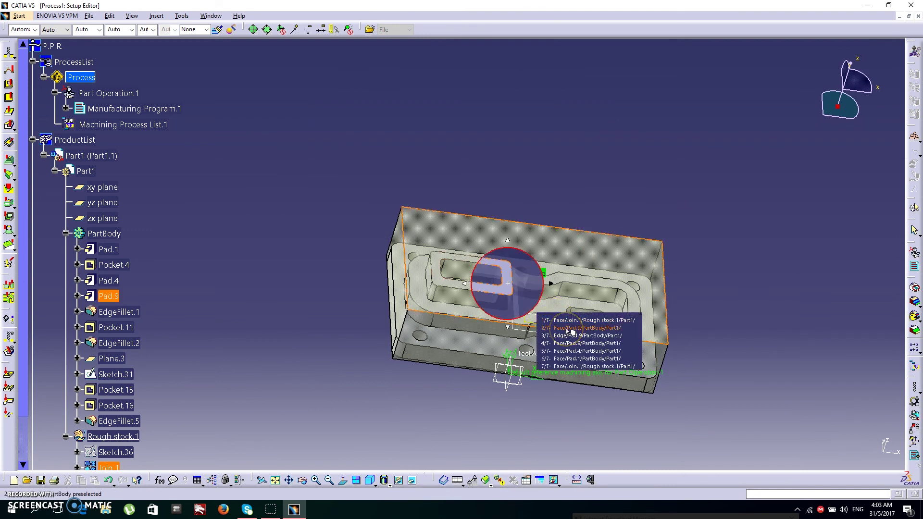
pyautogui.click(568, 330)
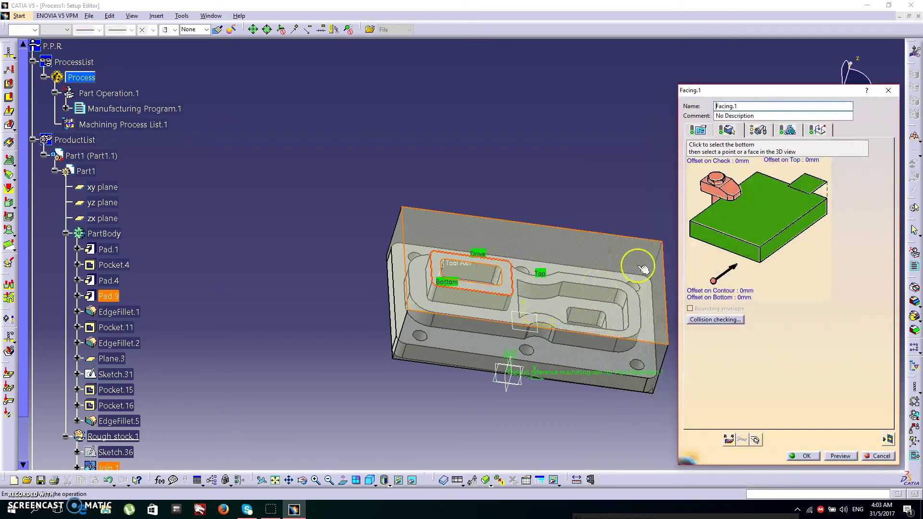
# Remove the Facing operation's existing drive contour and redefine it By Belt of Faces using the rough stock's side faces
pyautogui.rightClick(792, 239)
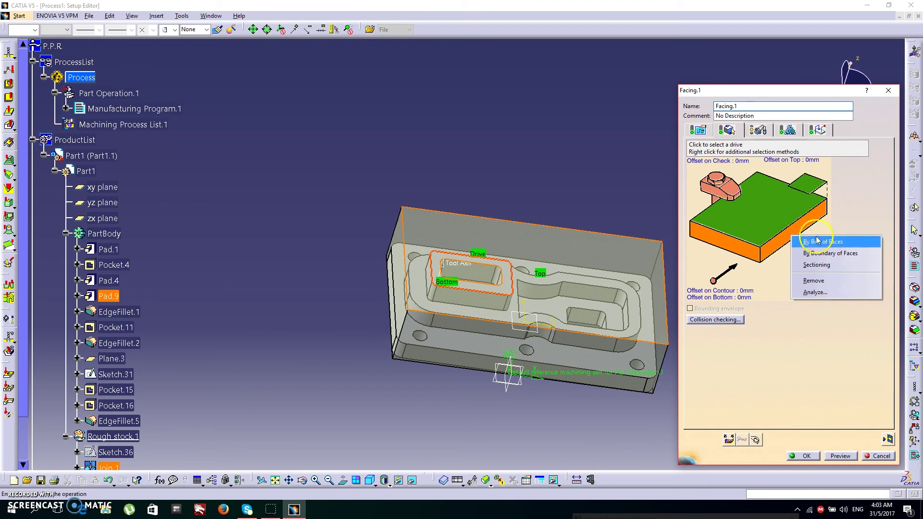
pyautogui.click(825, 282)
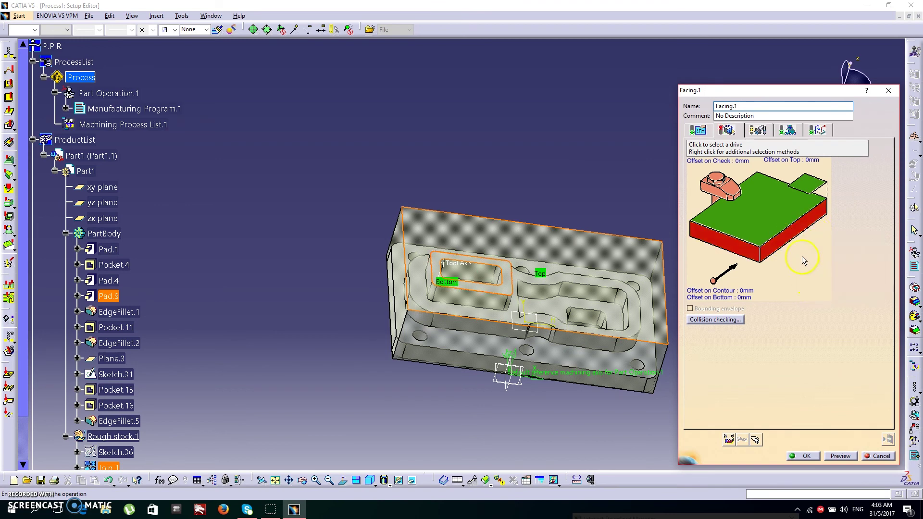
pyautogui.rightClick(795, 234)
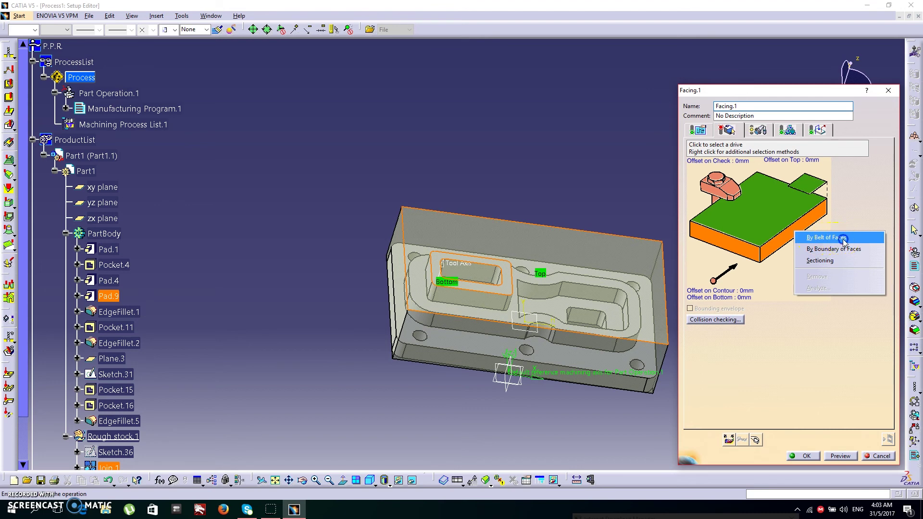
pyautogui.click(845, 238)
pyautogui.moveTo(563, 387); pyautogui.dragTo(579, 342, button='middle')
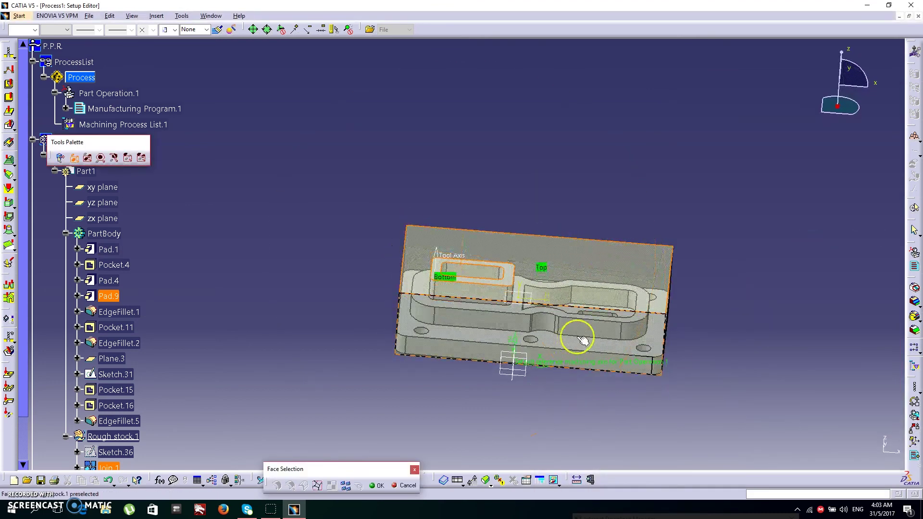
pyautogui.moveTo(693, 322); pyautogui.dragTo(426, 318, button='middle')
pyautogui.moveTo(618, 296); pyautogui.dragTo(489, 295, button='middle')
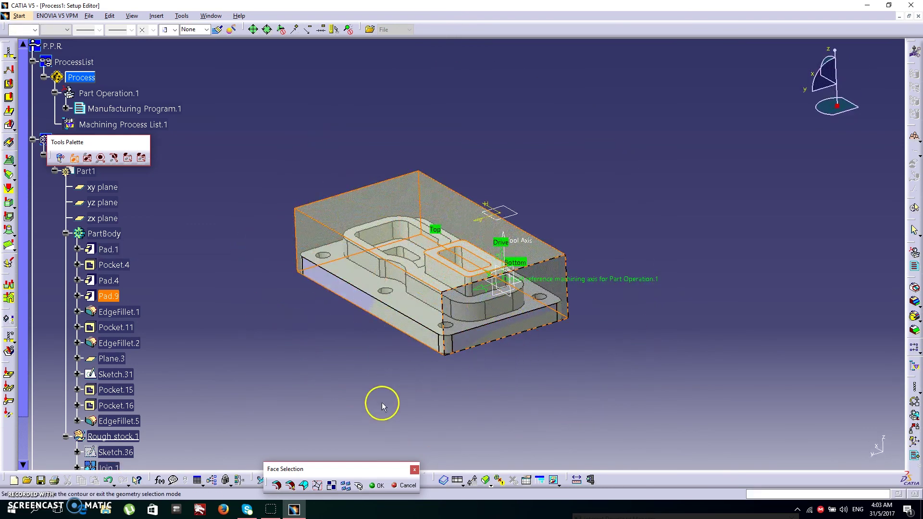
pyautogui.click(381, 486)
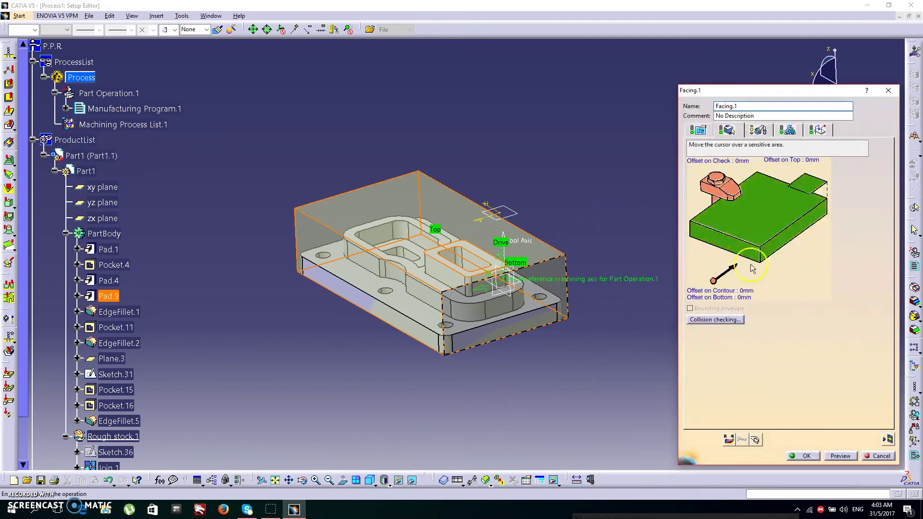
# Compute the facing tool path, play its material removal video simulation, and accept the Facing operation
pyautogui.click(888, 440)
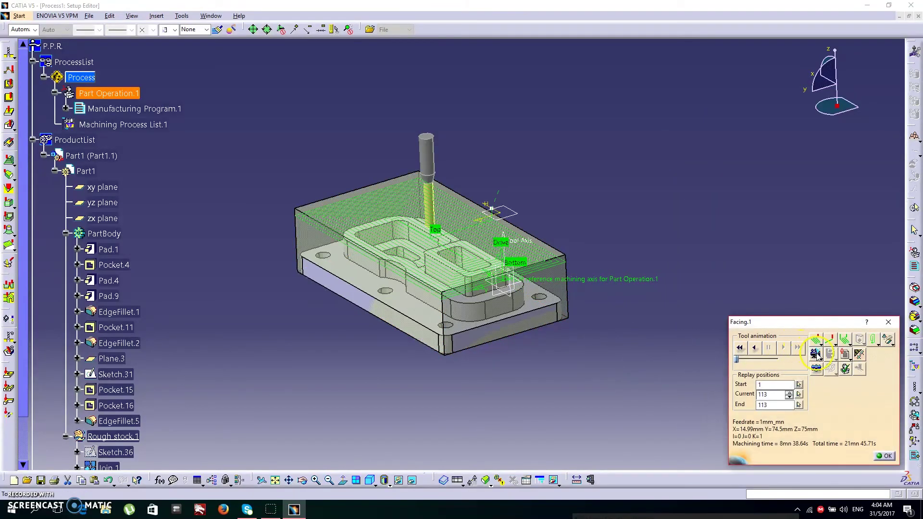
pyautogui.click(817, 357)
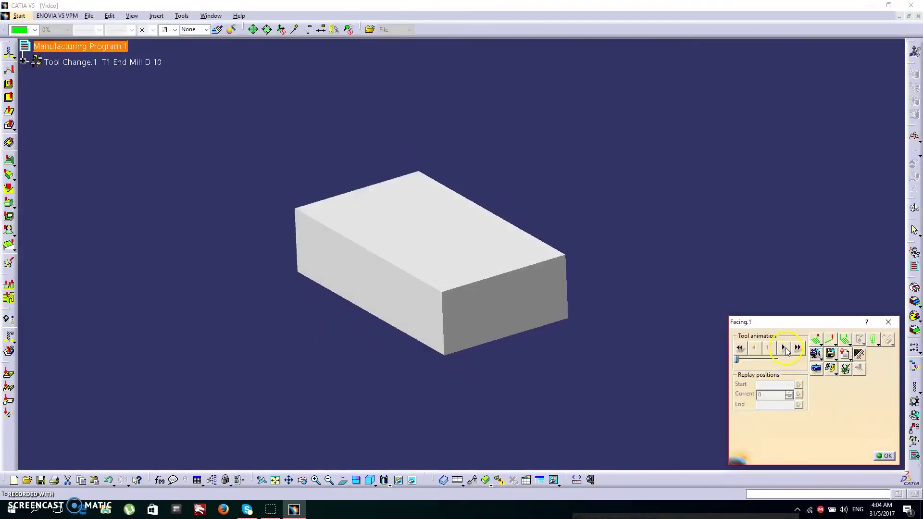
pyautogui.click(785, 348)
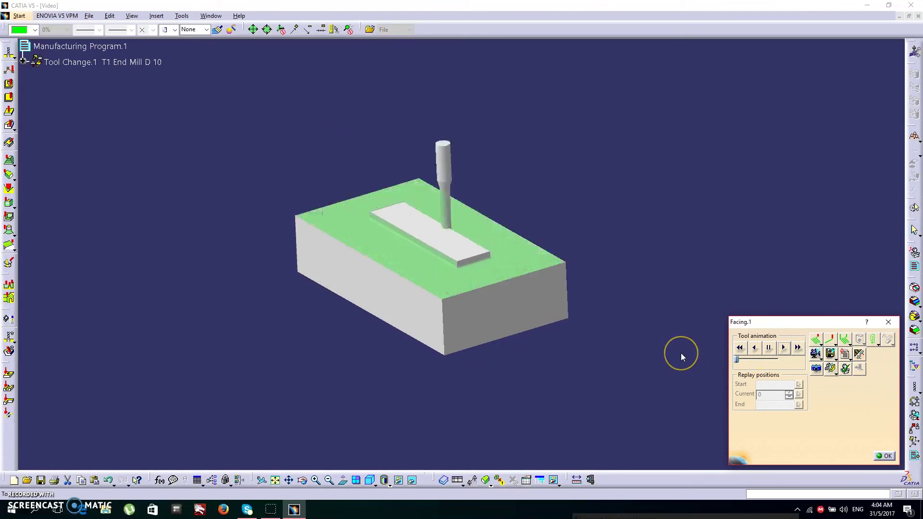
pyautogui.click(889, 458)
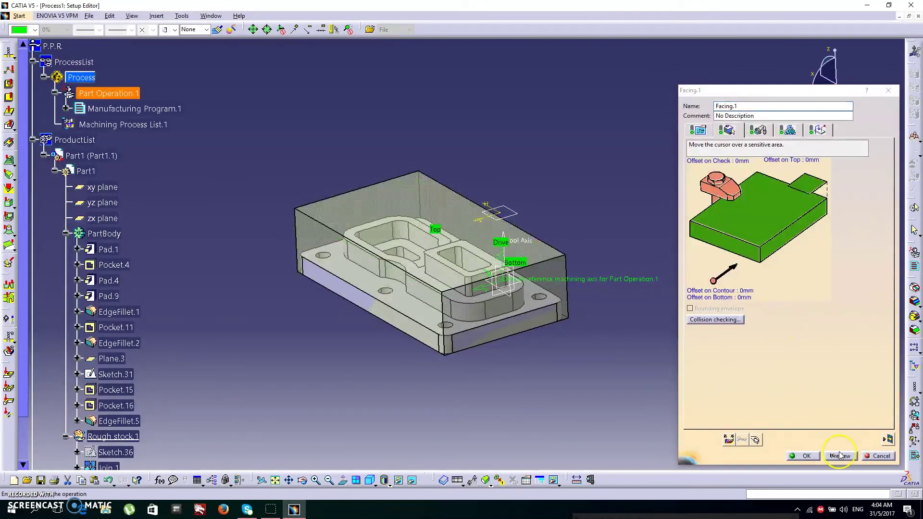
pyautogui.click(807, 457)
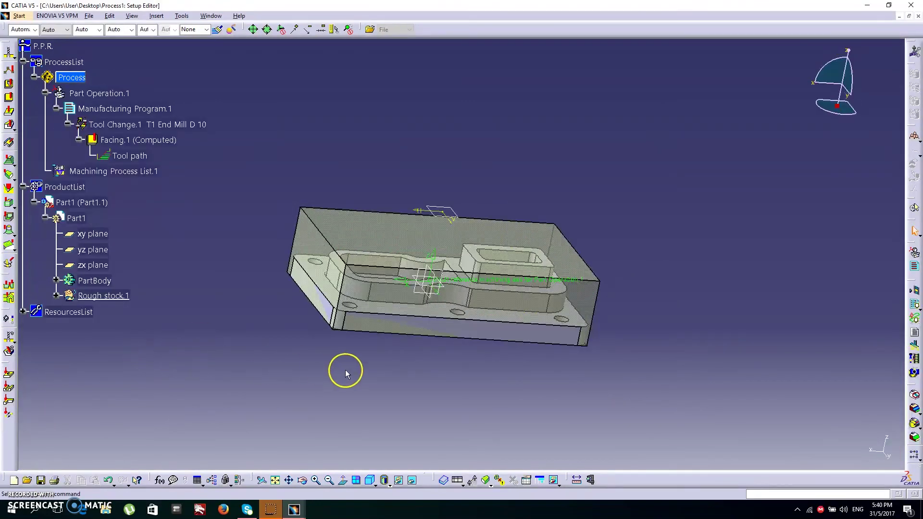
# Hide Rough stock.1 so the part body alone is displayed
pyautogui.moveTo(346, 371); pyautogui.dragTo(259, 307, button='middle')
pyautogui.rightClick(117, 296)
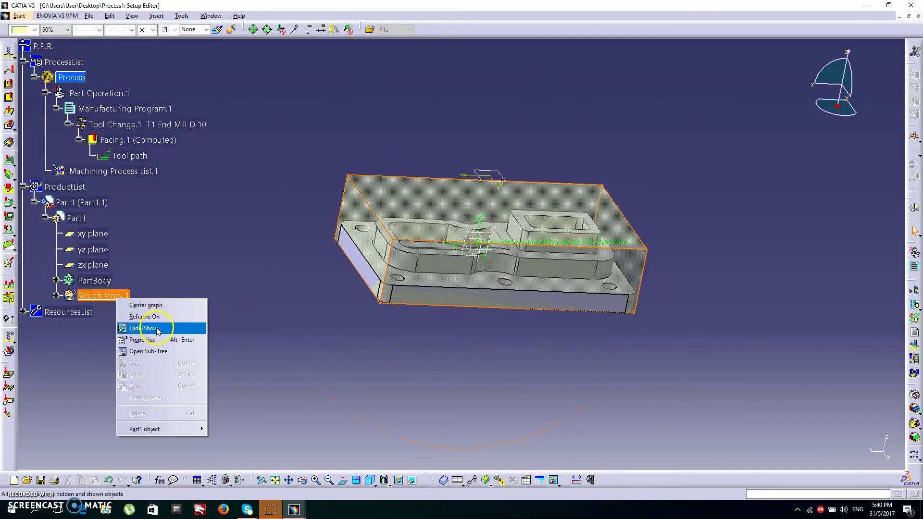
pyautogui.click(144, 328)
pyautogui.moveTo(175, 323); pyautogui.dragTo(404, 332, button='middle')
# Add a Profile Contouring operation after Facing.1 and select the upper face of the plate's base flange as its bottom
pyautogui.click(154, 139)
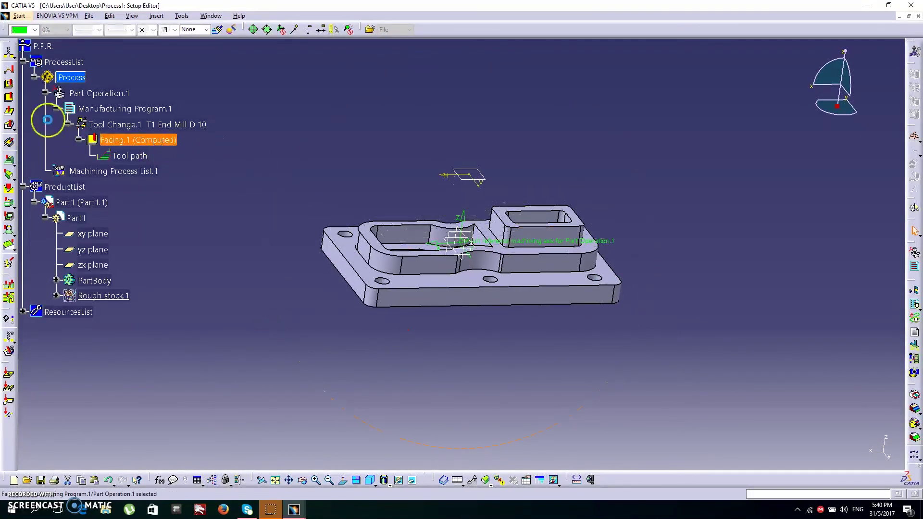
pyautogui.click(11, 125)
pyautogui.click(368, 230)
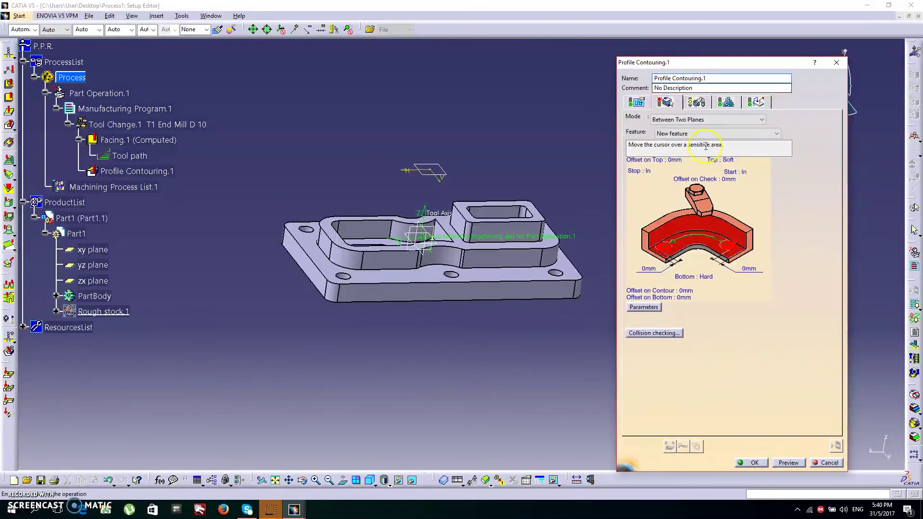
pyautogui.click(705, 243)
pyautogui.click(524, 277)
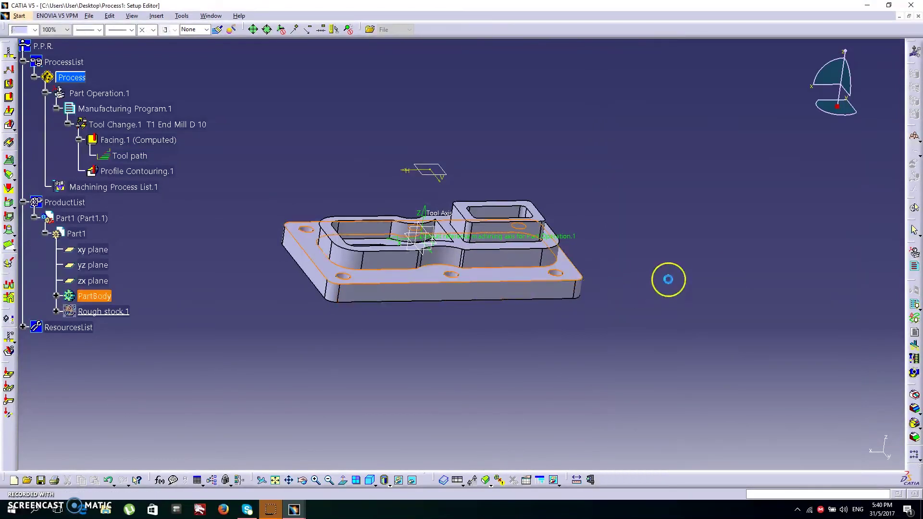
# Select the upper face of the plate's raised rim as the top of the Profile Contouring operation
pyautogui.click(687, 248)
pyautogui.moveTo(492, 333); pyautogui.dragTo(689, 342, button='middle')
pyautogui.moveTo(511, 406); pyautogui.dragTo(656, 356, button='middle')
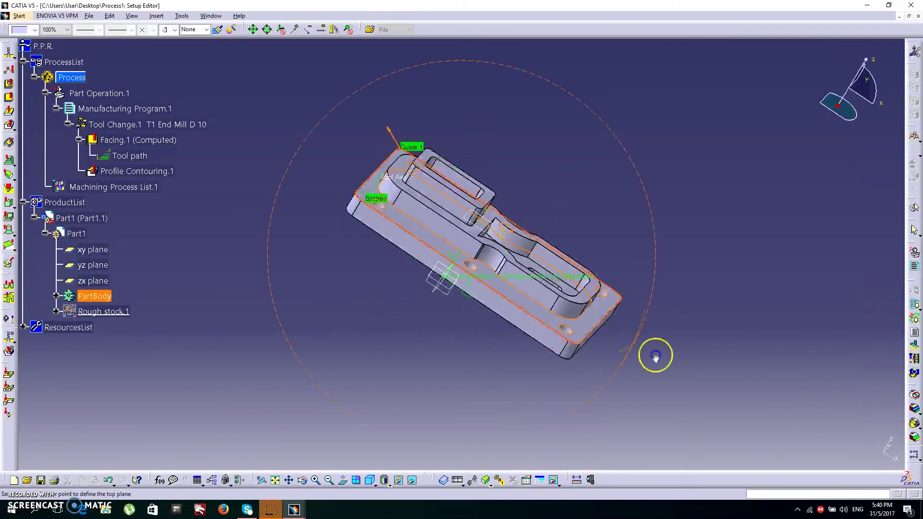
pyautogui.click(580, 296)
pyautogui.moveTo(492, 378); pyautogui.dragTo(538, 362, button='middle')
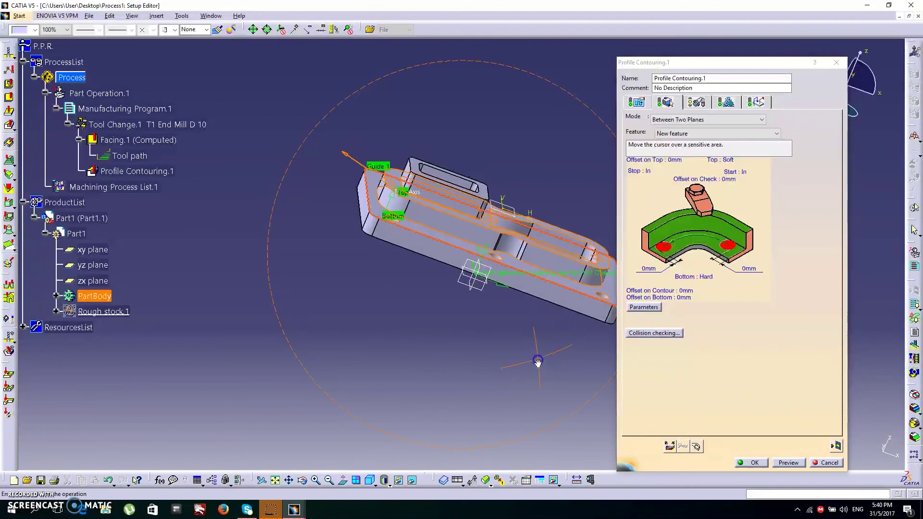
# Remove all existing guide contours from the Profile Contouring operation and start redefining the guide By Belt of Faces
pyautogui.rightClick(713, 227)
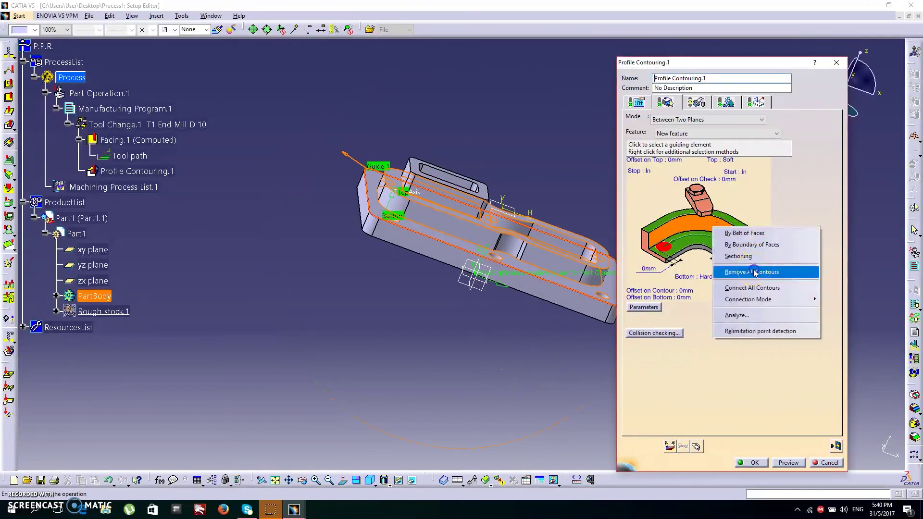
pyautogui.click(754, 273)
pyautogui.rightClick(717, 226)
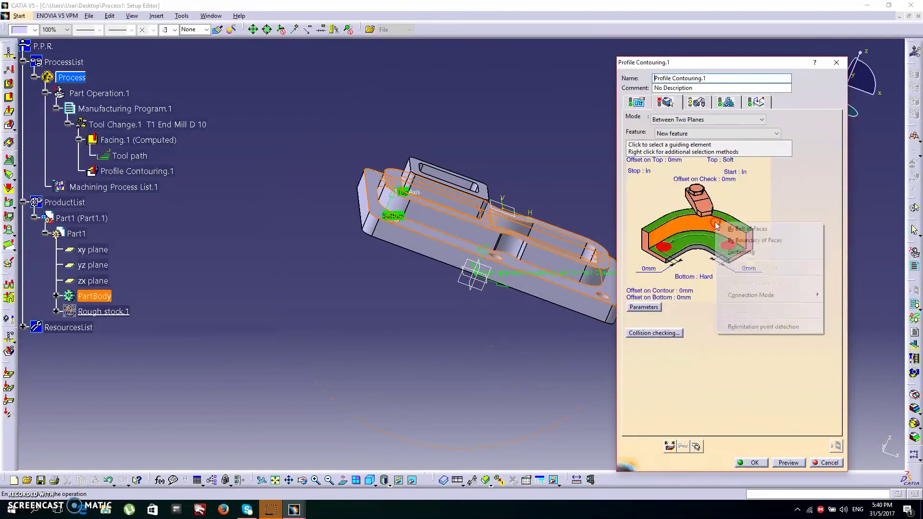
pyautogui.click(740, 229)
# Define the contouring guide from the raised rim's outer side faces, starting at the narrow face beside the concave notch and navigating until a face
pyautogui.moveTo(505, 346); pyautogui.dragTo(356, 364, button='middle')
pyautogui.click(317, 479)
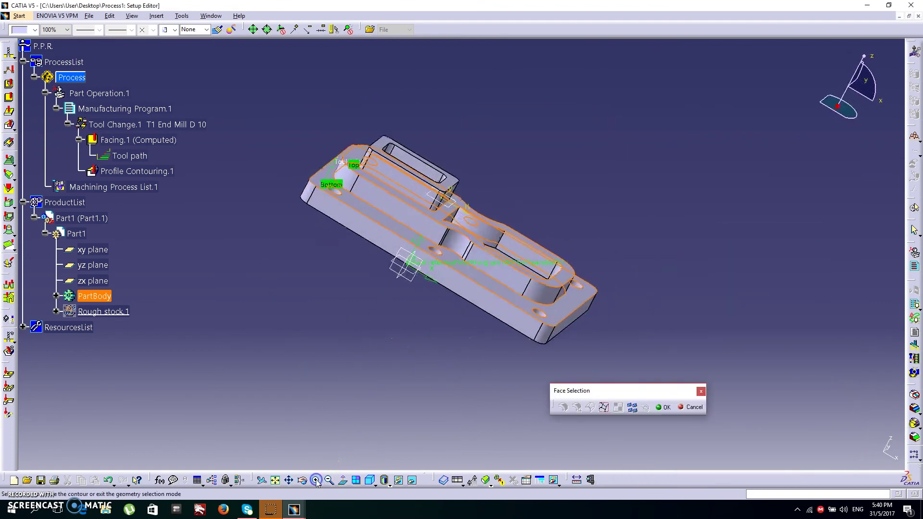
pyautogui.moveTo(496, 366); pyautogui.dragTo(428, 231, button='middle')
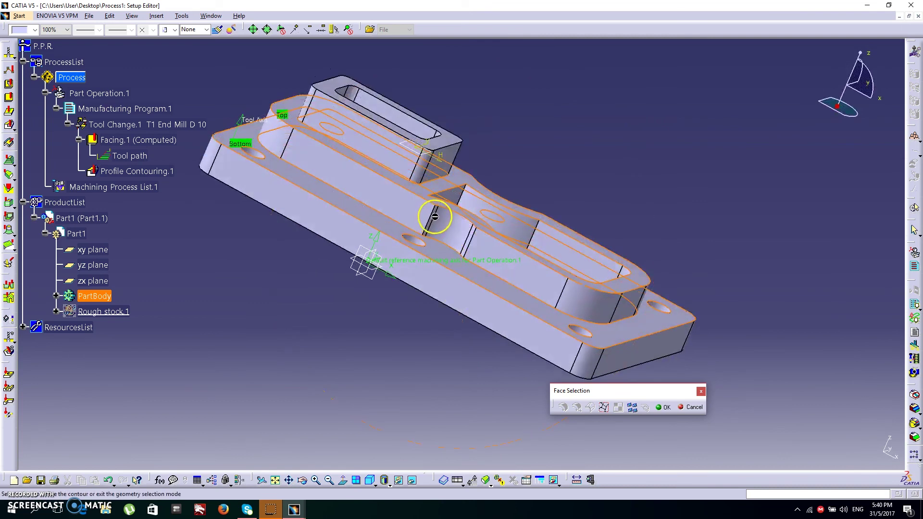
pyautogui.moveTo(278, 355); pyautogui.dragTo(265, 409, button='middle')
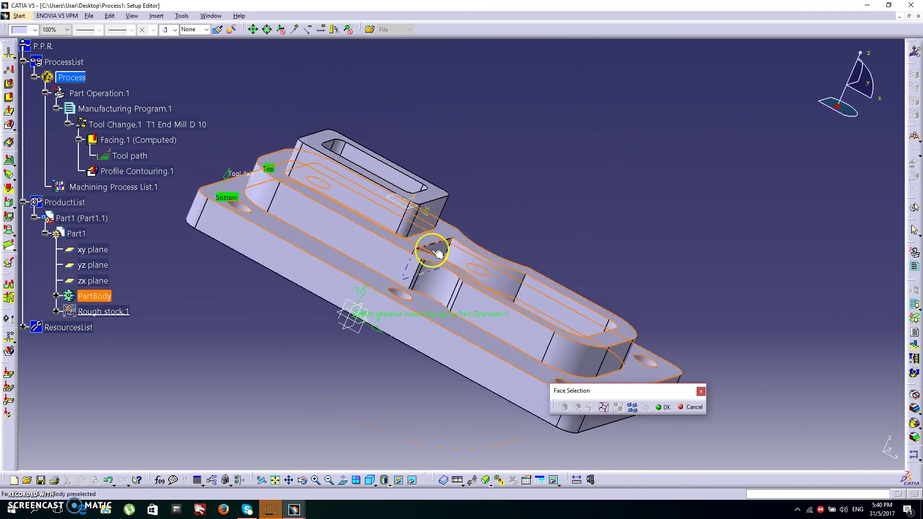
pyautogui.moveTo(310, 352)
pyautogui.mouseDown(button='middle')
pyautogui.moveTo(325, 360)
pyautogui.moveTo(319, 365)
pyautogui.mouseUp(button='middle')
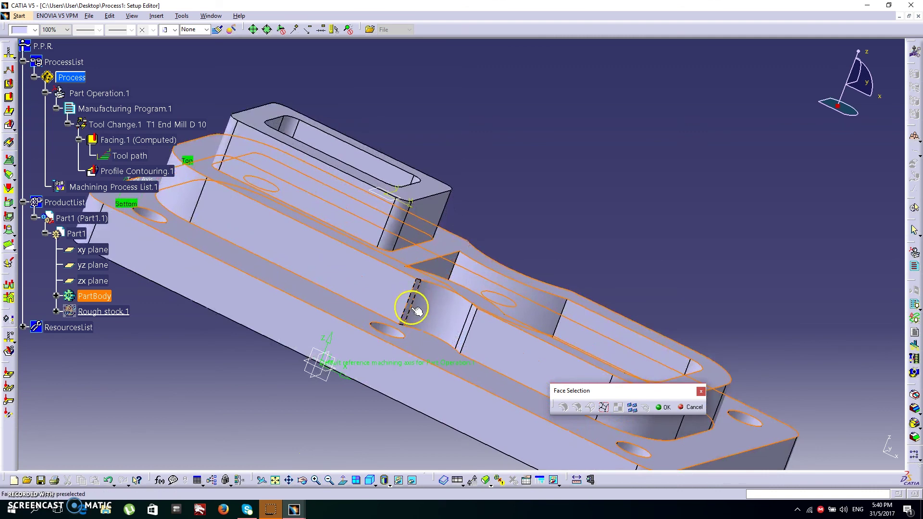
pyautogui.click(413, 309)
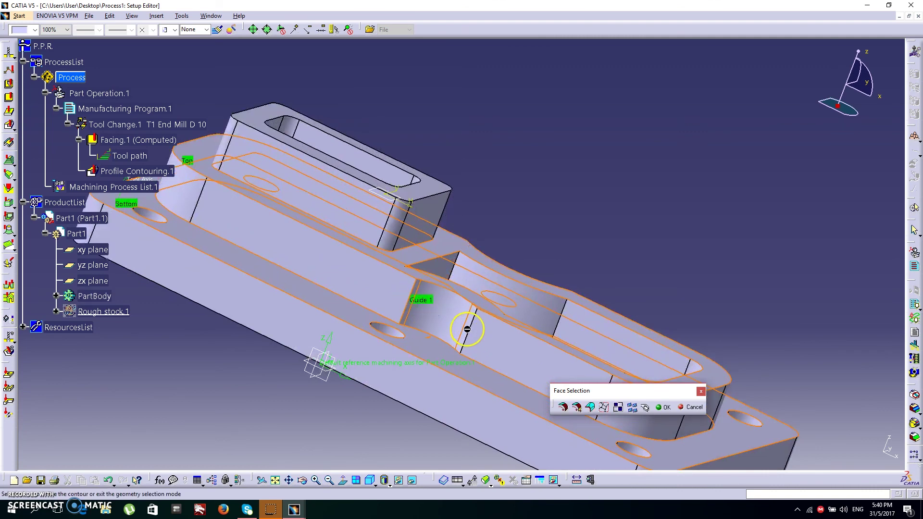
pyautogui.click(579, 408)
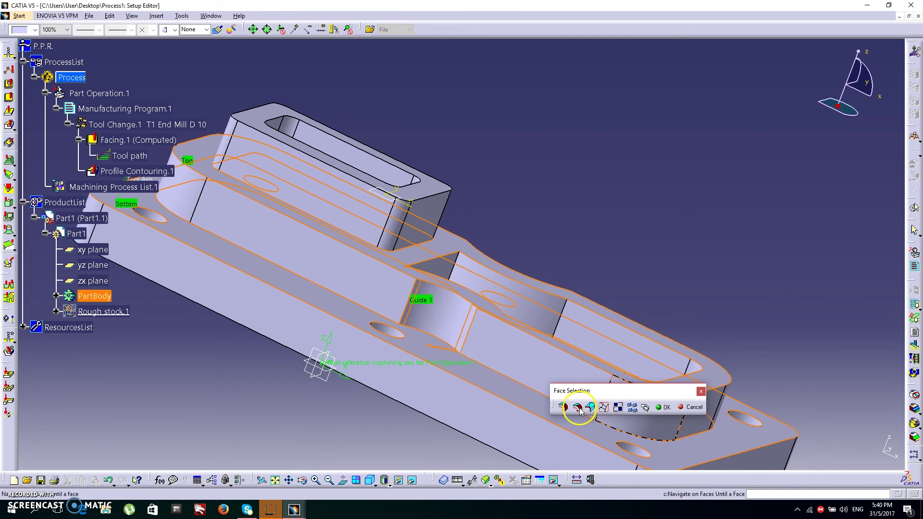
pyautogui.click(414, 373)
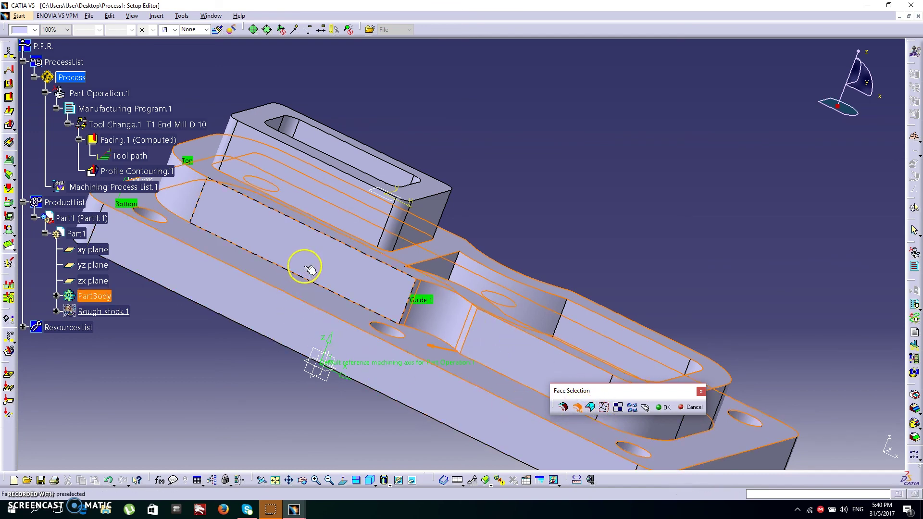
pyautogui.moveTo(384, 410); pyautogui.dragTo(431, 357, button='middle')
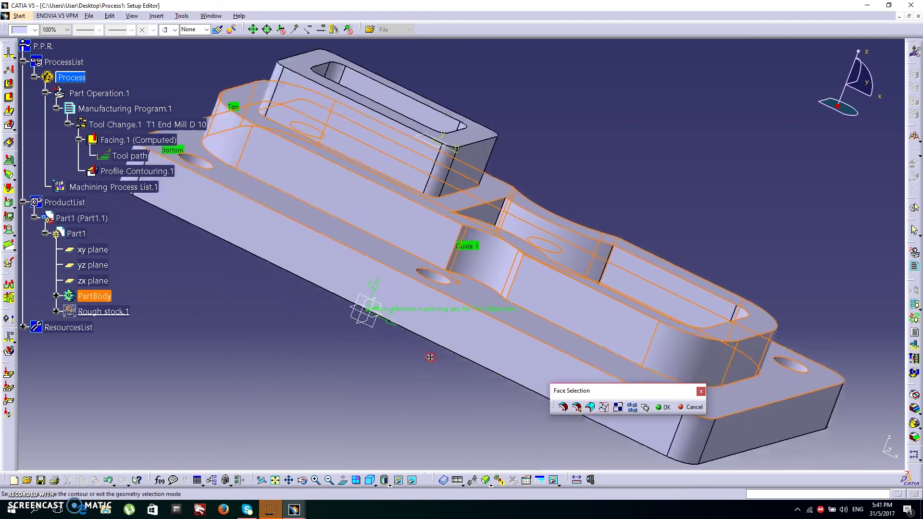
pyautogui.click(667, 408)
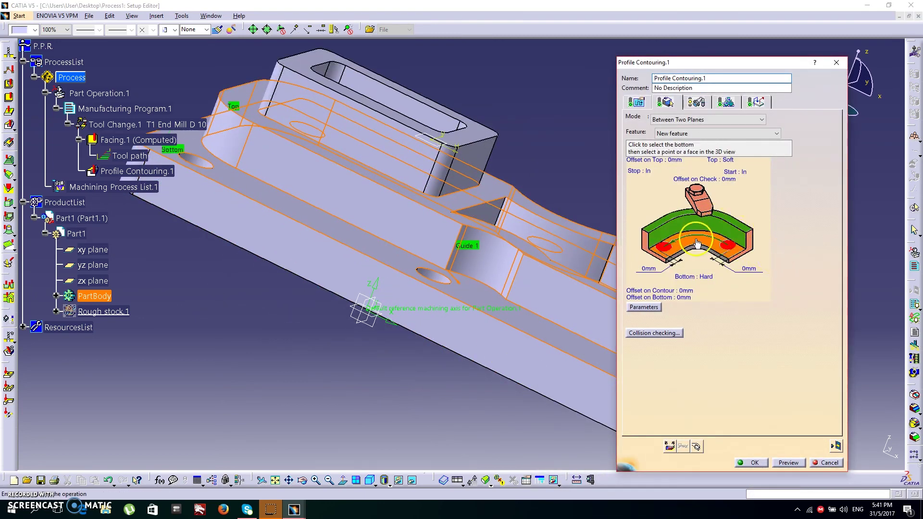
# Compute the profile contouring tool path, play its material removal video simulation, and accept the operation
pyautogui.moveTo(550, 371)
pyautogui.mouseDown(button='middle')
pyautogui.moveTo(525, 394)
pyautogui.moveTo(567, 403)
pyautogui.moveTo(561, 361)
pyautogui.mouseUp(button='middle')
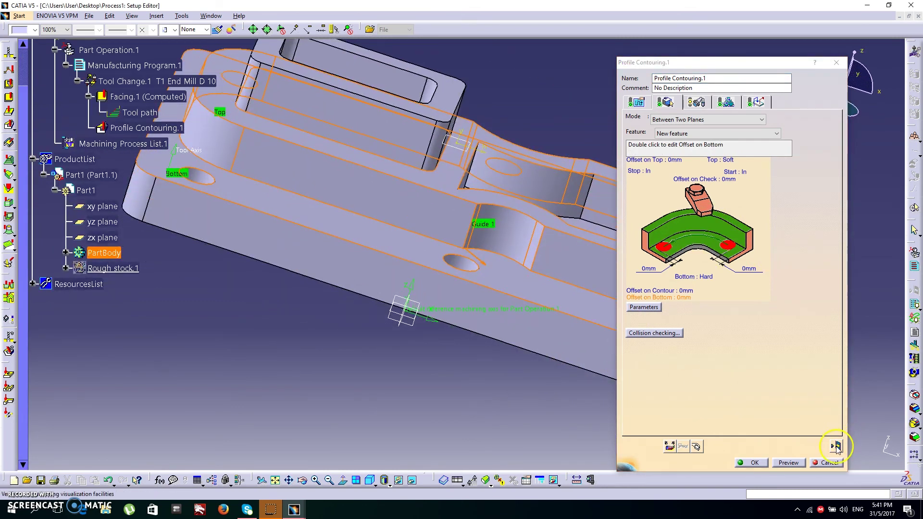
pyautogui.click(836, 447)
pyautogui.moveTo(577, 396); pyautogui.dragTo(500, 375, button='middle')
pyautogui.click(814, 354)
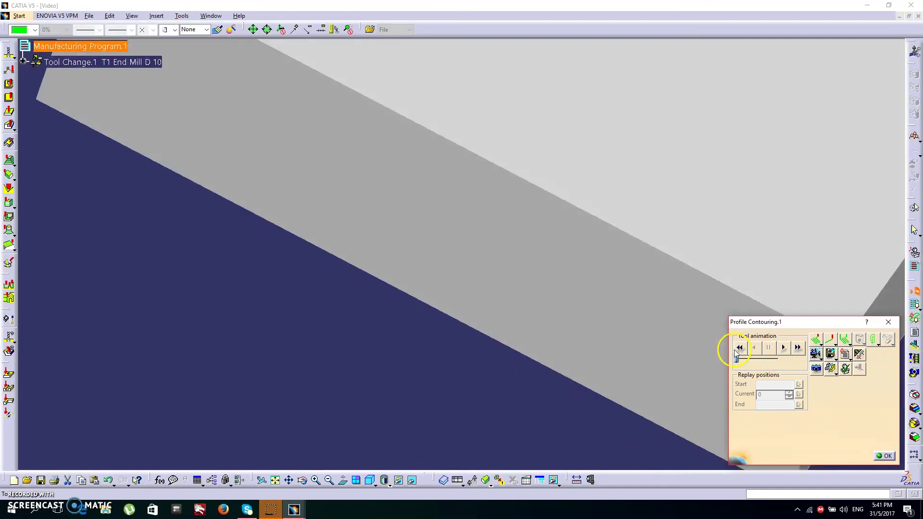
pyautogui.click(786, 351)
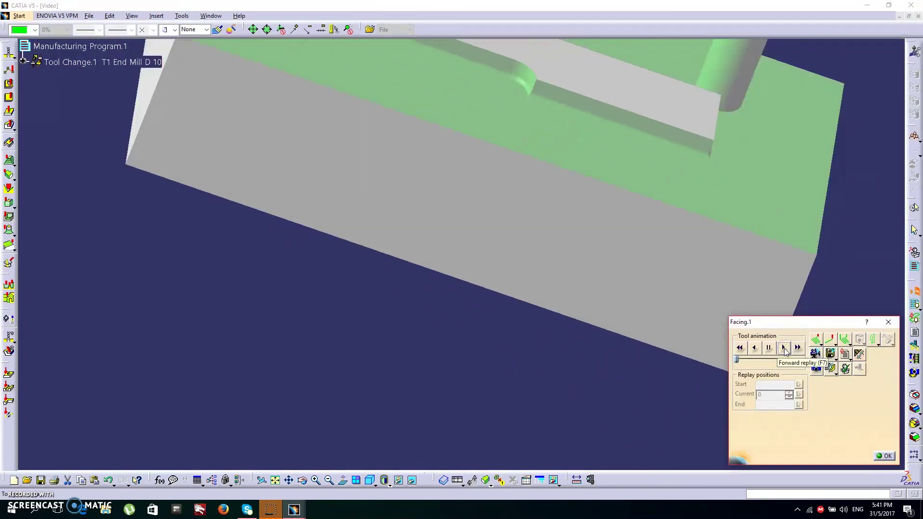
pyautogui.moveTo(553, 373)
pyautogui.mouseDown(button='middle')
pyautogui.moveTo(516, 452)
pyautogui.moveTo(501, 428)
pyautogui.moveTo(478, 453)
pyautogui.moveTo(480, 406)
pyautogui.moveTo(566, 373)
pyautogui.mouseUp(button='middle')
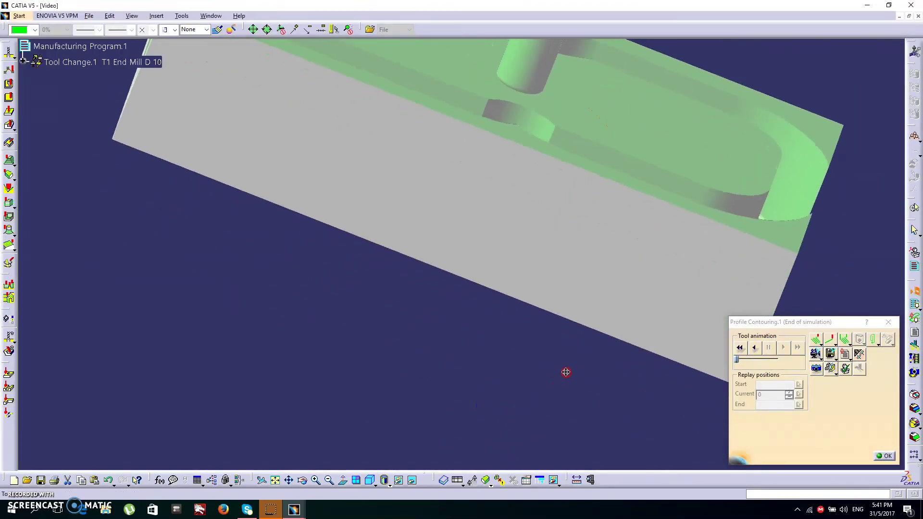
pyautogui.click(329, 479)
pyautogui.moveTo(390, 400); pyautogui.dragTo(434, 410, button='middle')
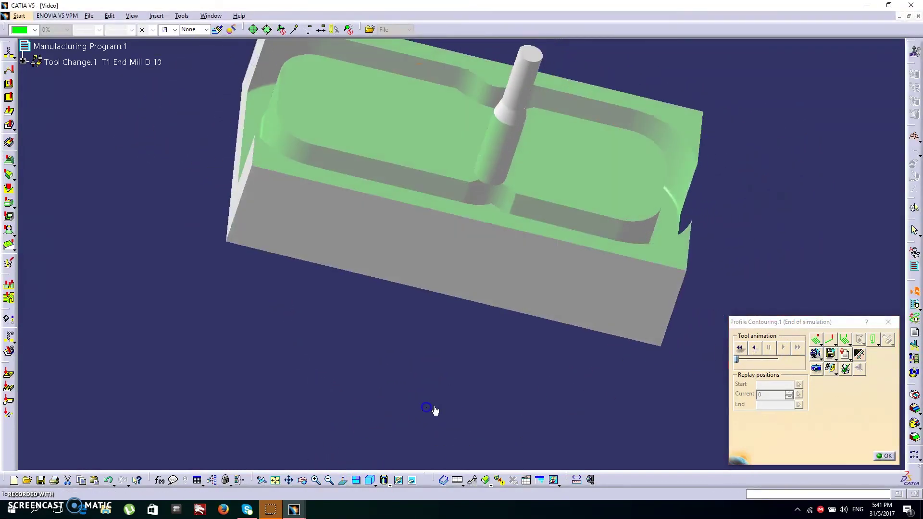
pyautogui.click(877, 454)
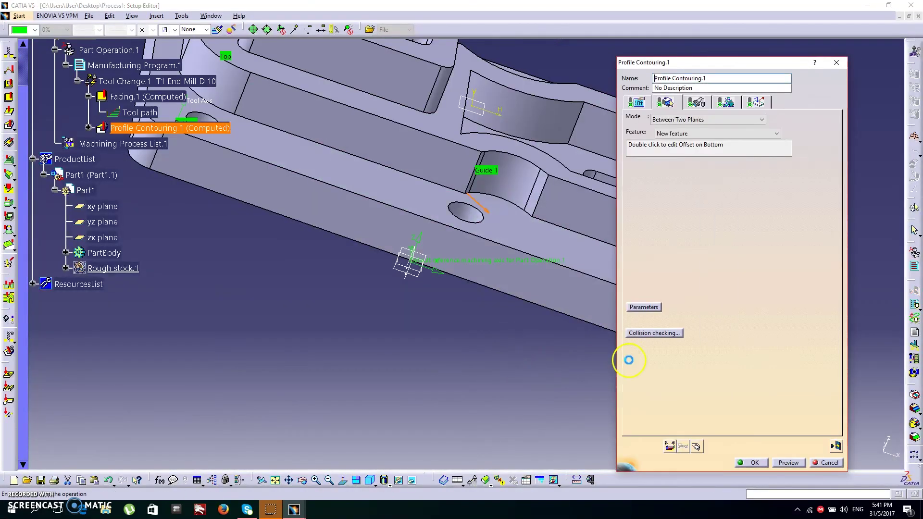
pyautogui.click(754, 463)
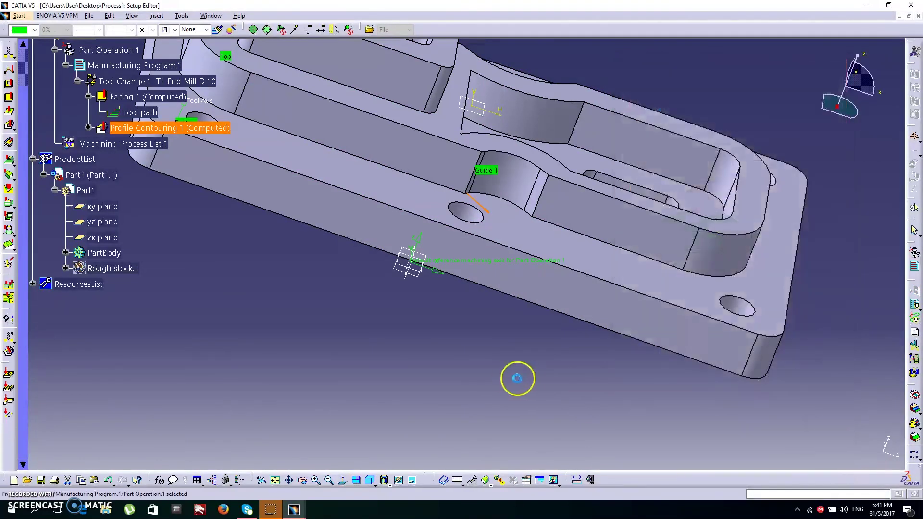
# Add a Pocketing operation after Profile Contouring.1, with the raised rim's upper face as bottom and the rectangular boss's upper face as top
pyautogui.click(316, 480)
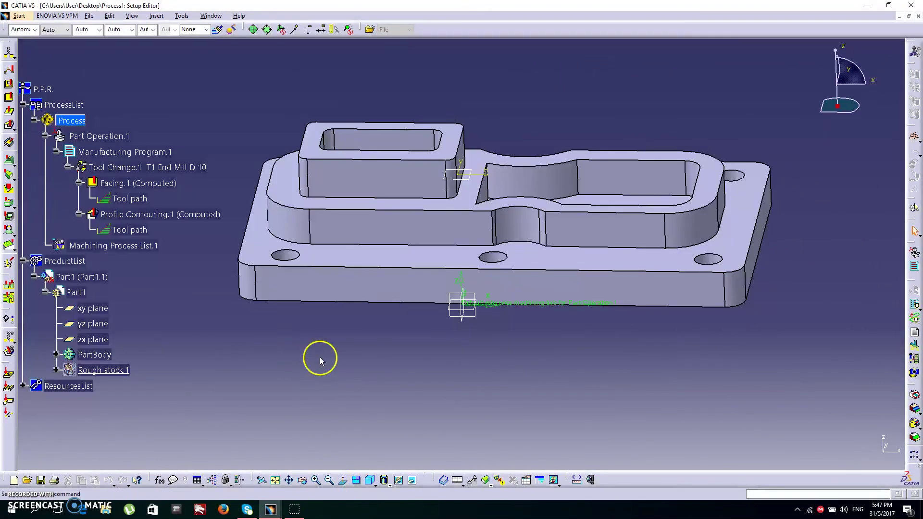
pyautogui.moveTo(319, 356); pyautogui.dragTo(379, 390, button='middle')
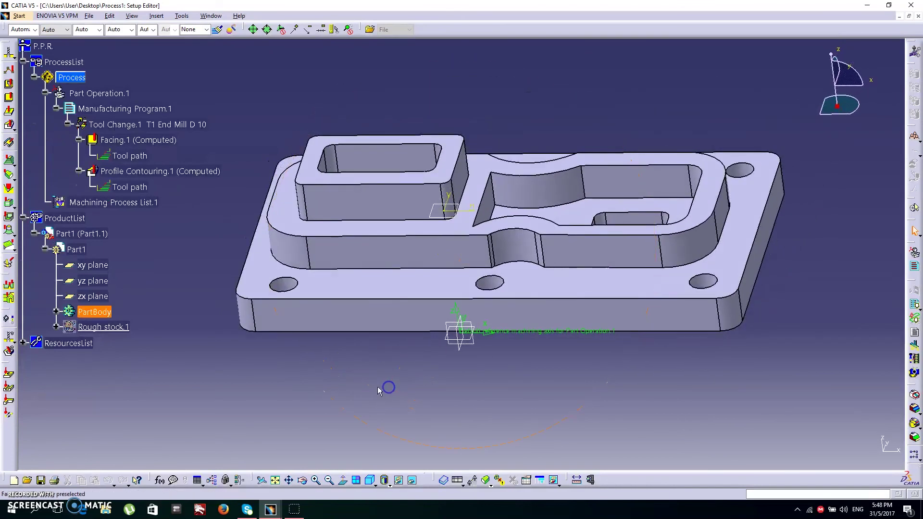
pyautogui.click(161, 173)
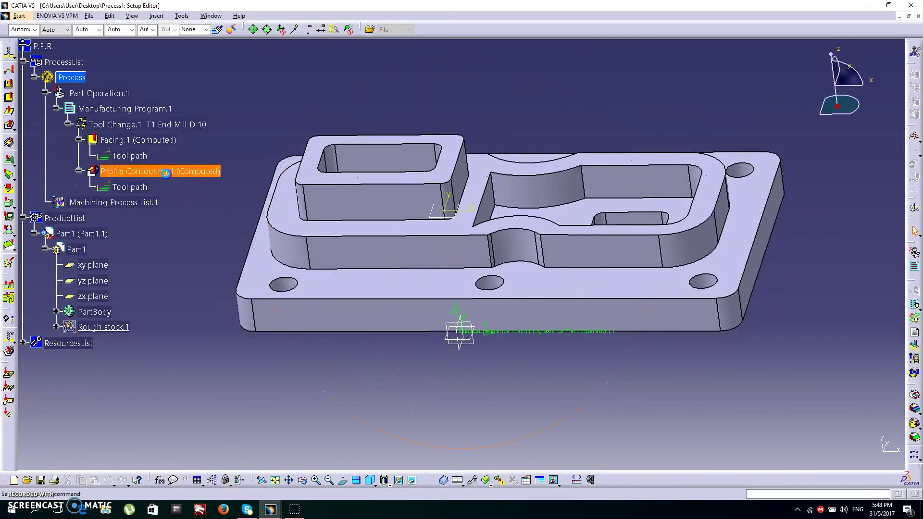
pyautogui.click(9, 83)
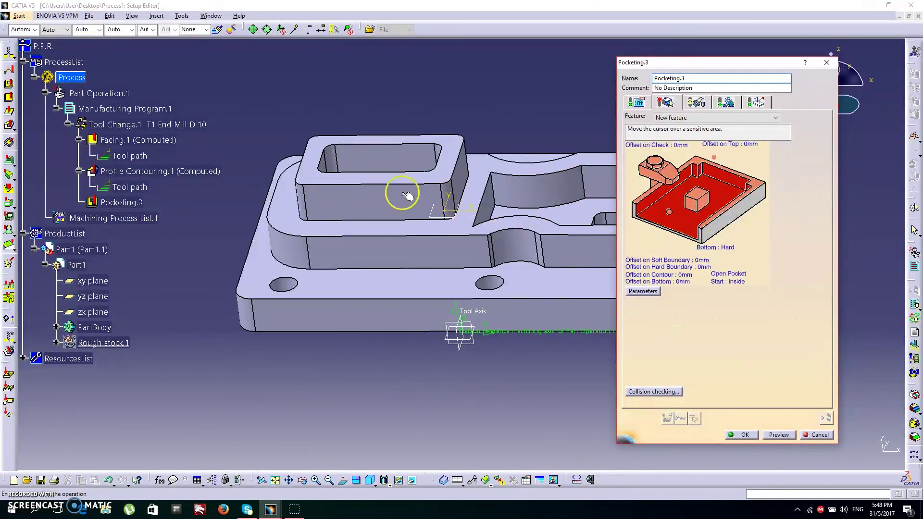
pyautogui.click(697, 212)
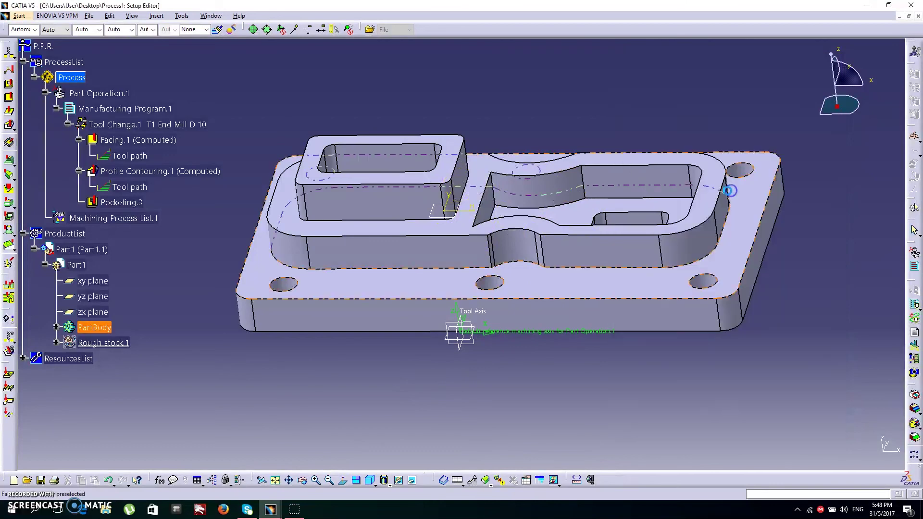
pyautogui.click(698, 215)
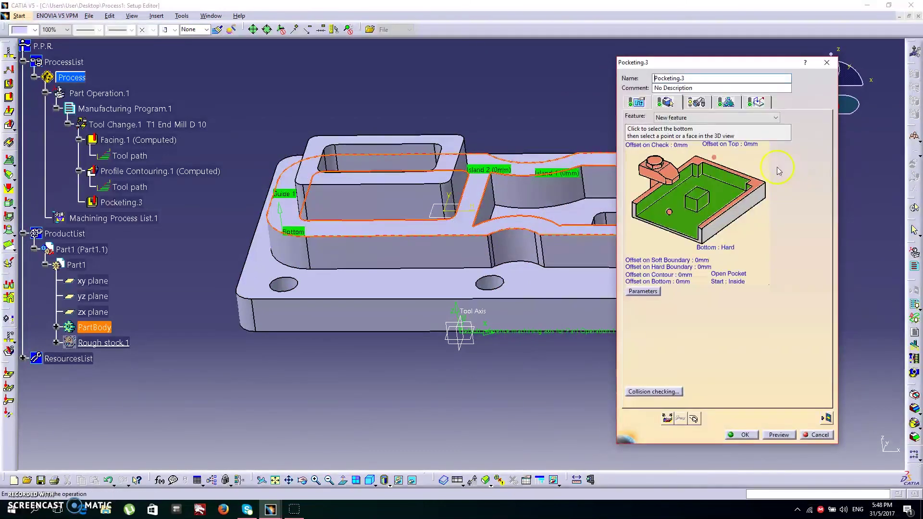
pyautogui.click(755, 180)
pyautogui.click(460, 142)
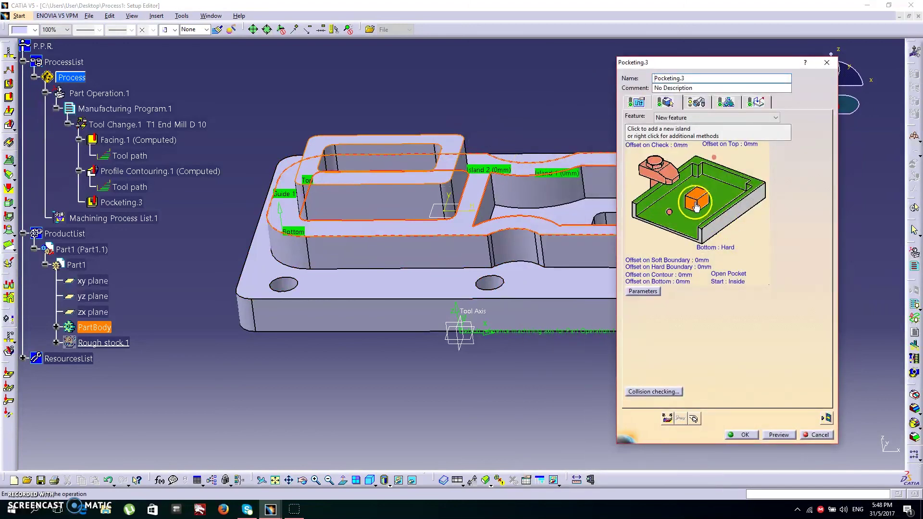
# Remove the pocket's existing islands and define a new island from the outer side faces of the raised rectangular boss
pyautogui.rightClick(697, 206)
pyautogui.click(716, 236)
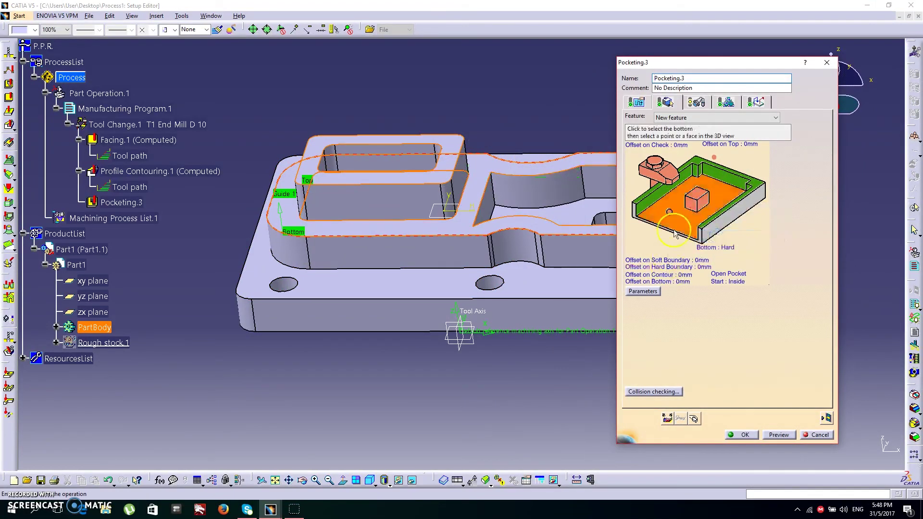
pyautogui.rightClick(700, 206)
pyautogui.click(713, 207)
pyautogui.moveTo(338, 403); pyautogui.dragTo(341, 289, button='middle')
pyautogui.click(369, 215)
pyautogui.moveTo(388, 324); pyautogui.dragTo(582, 202, button='middle')
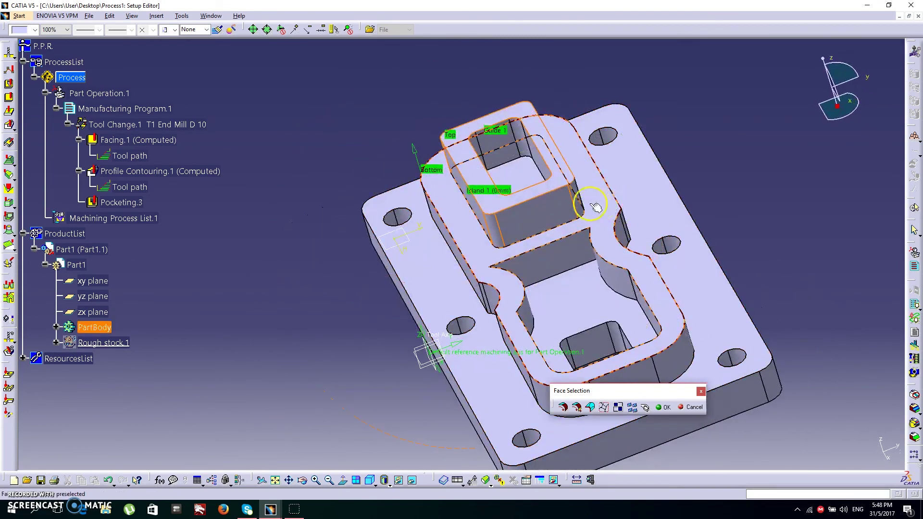
pyautogui.moveTo(612, 219); pyautogui.dragTo(532, 282, button='middle')
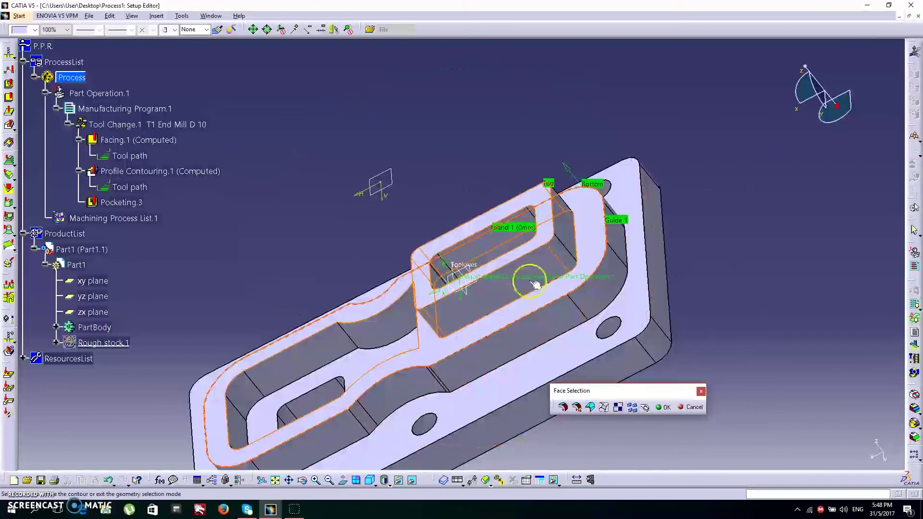
pyautogui.moveTo(621, 239); pyautogui.dragTo(359, 392, button='middle')
pyautogui.click(405, 331)
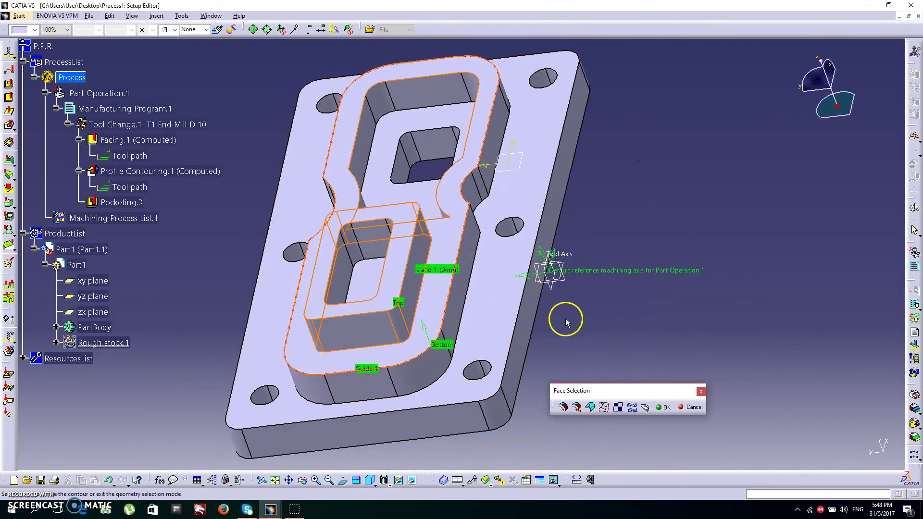
pyautogui.click(667, 407)
# Compute the pocketing tool path, play its material removal video simulation, and close the simulation
pyautogui.moveTo(481, 375)
pyautogui.mouseDown(button='middle')
pyautogui.moveTo(409, 378)
pyautogui.moveTo(490, 392)
pyautogui.moveTo(480, 375)
pyautogui.mouseUp(button='middle')
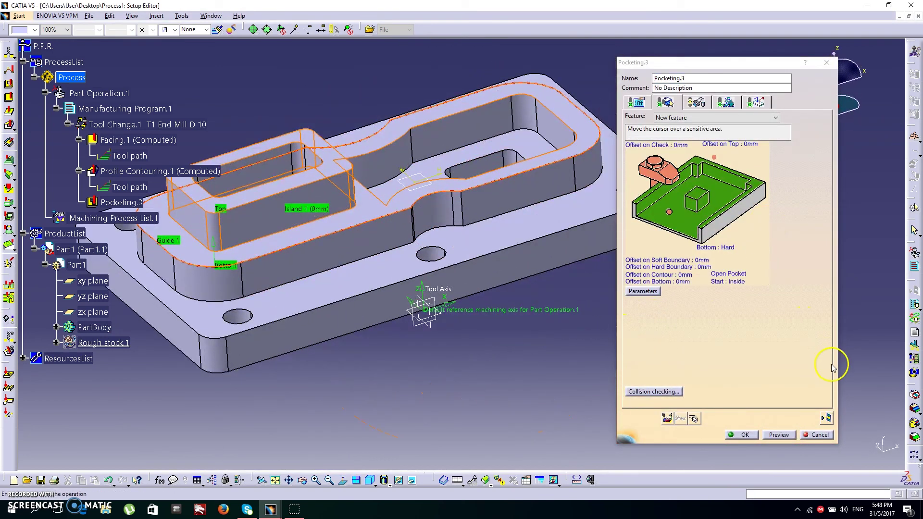
pyautogui.click(826, 418)
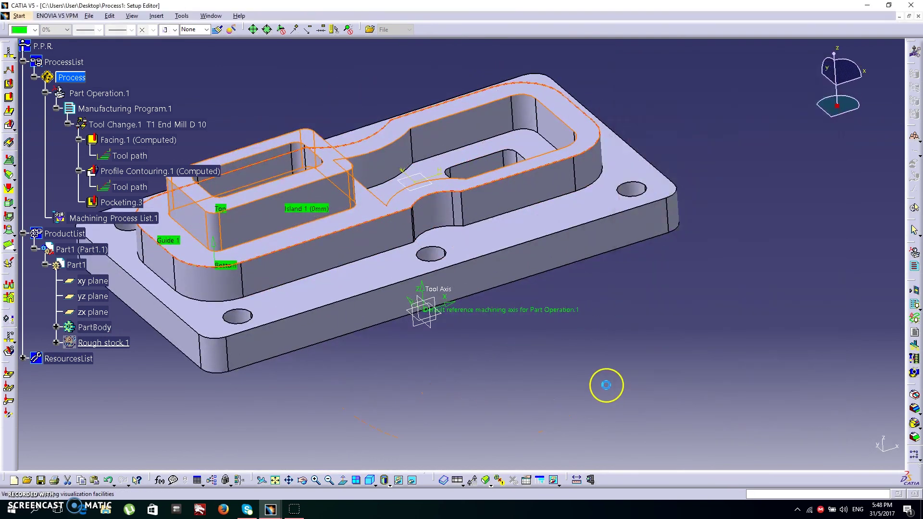
pyautogui.moveTo(440, 380); pyautogui.dragTo(481, 419, button='middle')
pyautogui.click(816, 356)
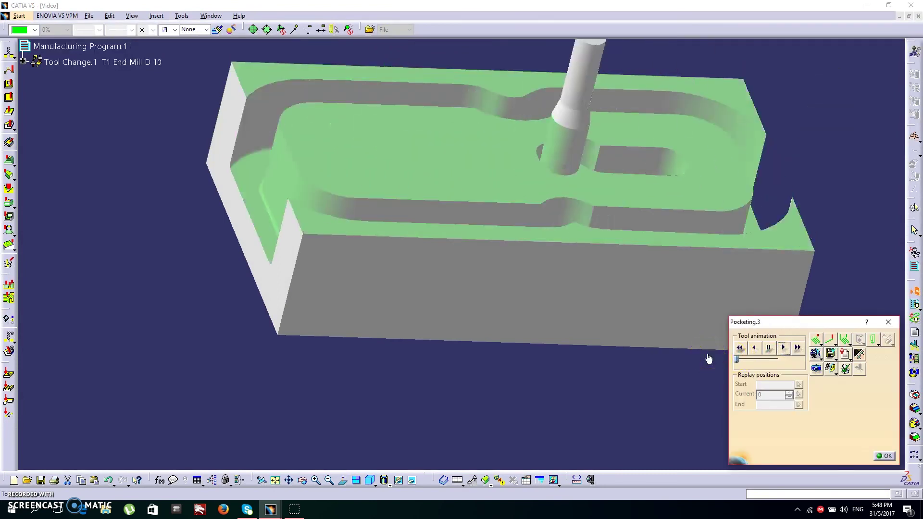
pyautogui.moveTo(624, 366); pyautogui.dragTo(599, 409, button='middle')
pyautogui.click(886, 452)
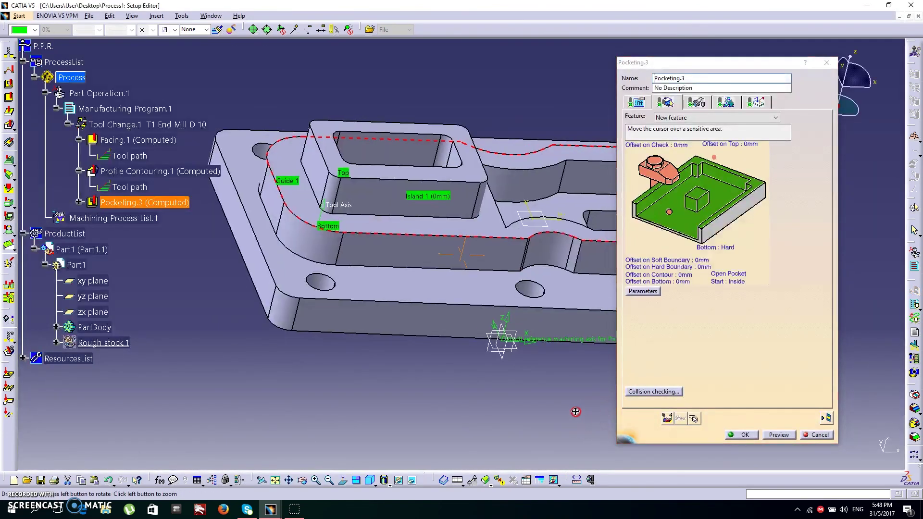
# Accept the pocketing operation for the area around the raised boss
pyautogui.moveTo(576, 411); pyautogui.dragTo(559, 361, button='middle')
pyautogui.click(736, 318)
pyautogui.click(733, 436)
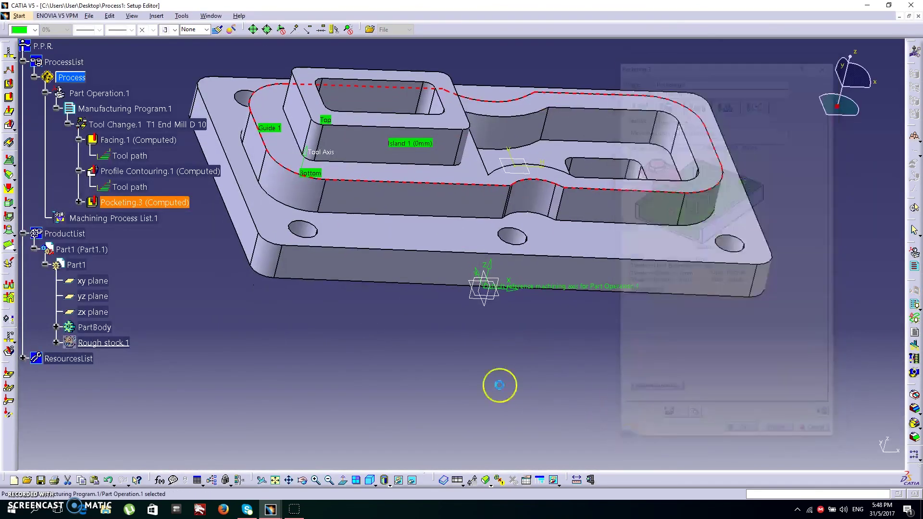
# Add a Pocketing operation after Pocketing.3, with the floor of the boss's rectangular recess as bottom and the boss's upper face as top
pyautogui.moveTo(215, 245); pyautogui.dragTo(395, 97, button='middle')
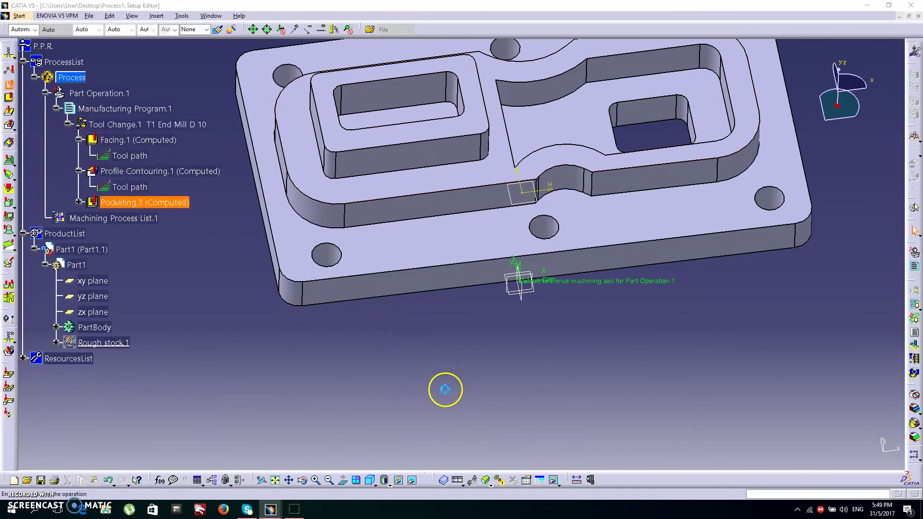
pyautogui.moveTo(473, 366); pyautogui.dragTo(471, 361, button='middle')
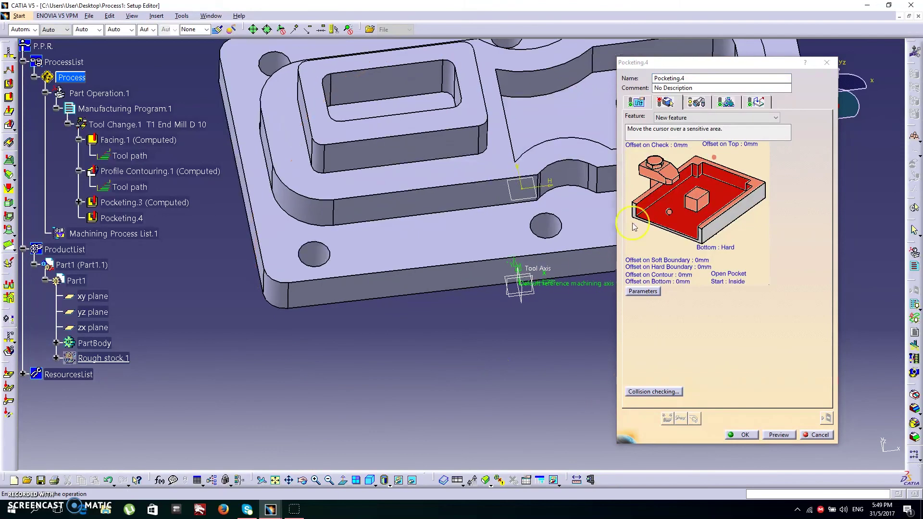
pyautogui.click(682, 227)
pyautogui.click(416, 108)
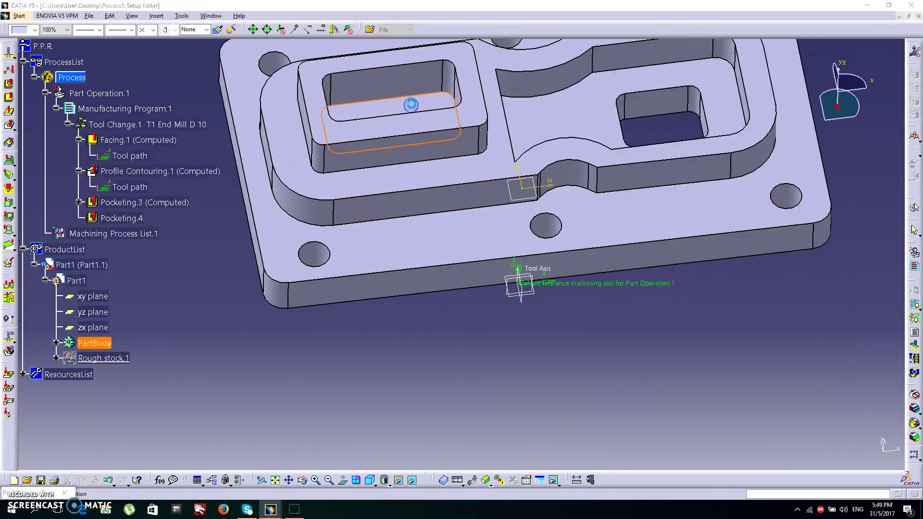
pyautogui.click(746, 183)
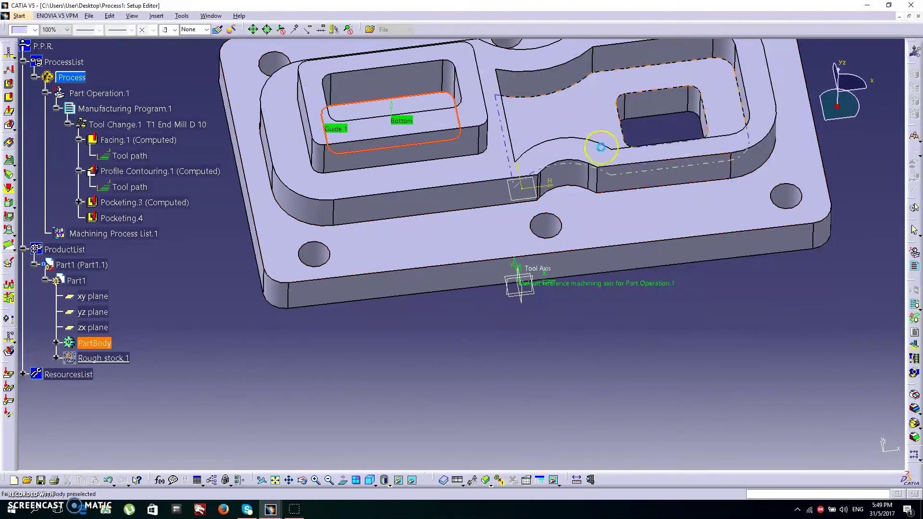
pyautogui.click(472, 114)
# Compute the boss recess pocketing tool path, play its material removal video simulation, and accept the operation
pyautogui.moveTo(467, 331); pyautogui.dragTo(472, 302, button='middle')
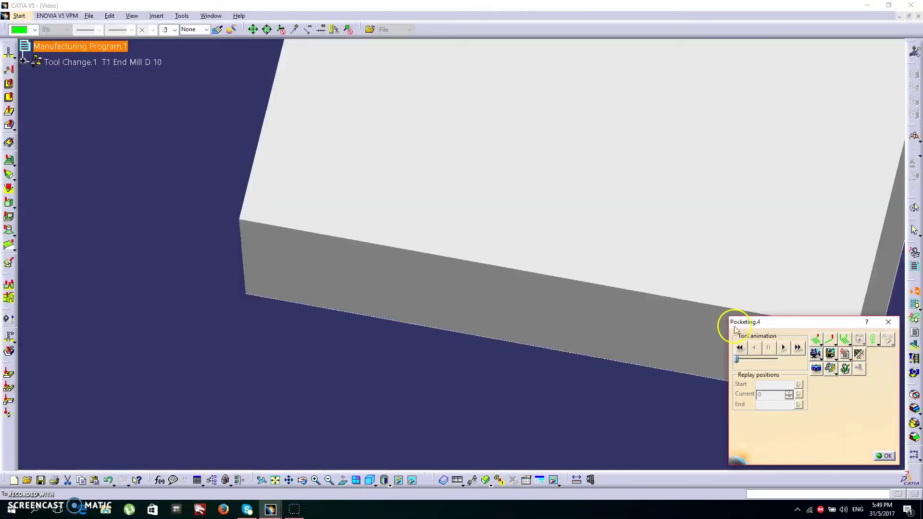
pyautogui.click(330, 480)
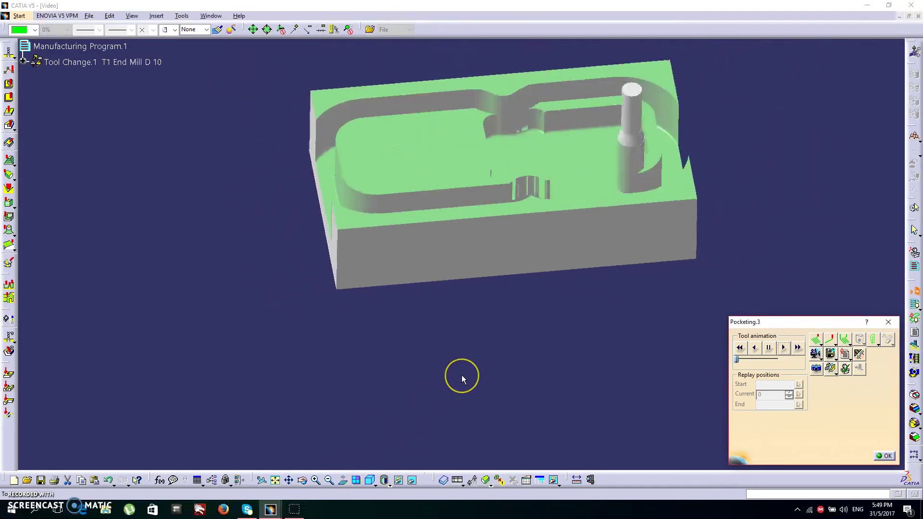
pyautogui.moveTo(471, 349); pyautogui.dragTo(471, 388, button='middle')
pyautogui.click(887, 456)
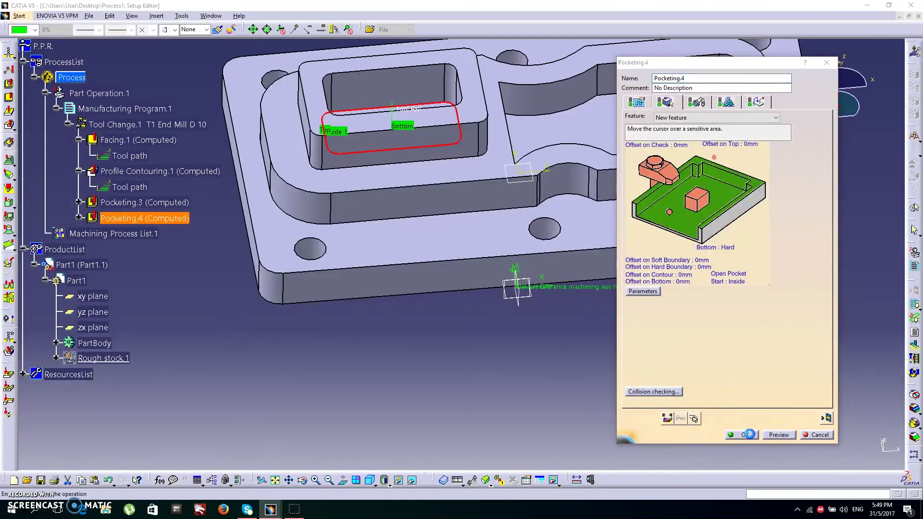
pyautogui.click(749, 434)
# Add a Pocketing operation after Pocketing.4, with the floor of the large recess inside the raised rim as bottom
pyautogui.moveTo(500, 371); pyautogui.dragTo(591, 393, button='middle')
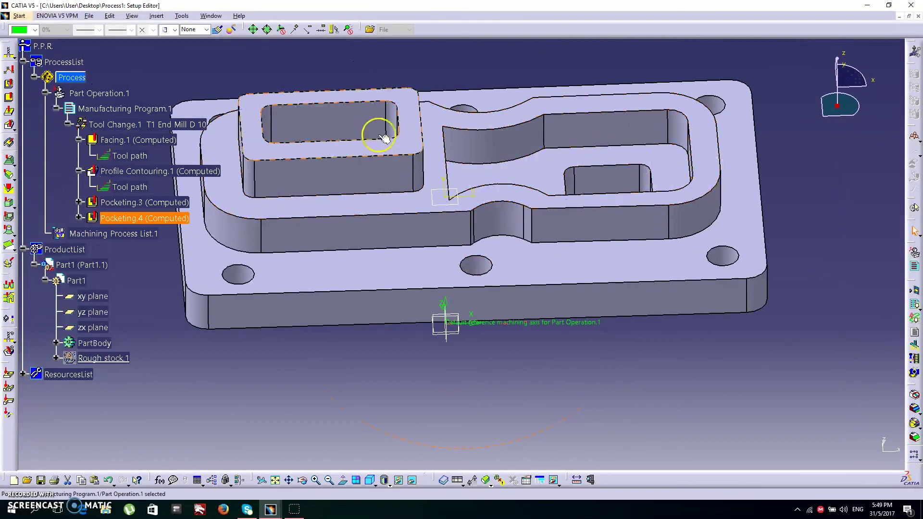
pyautogui.click(137, 223)
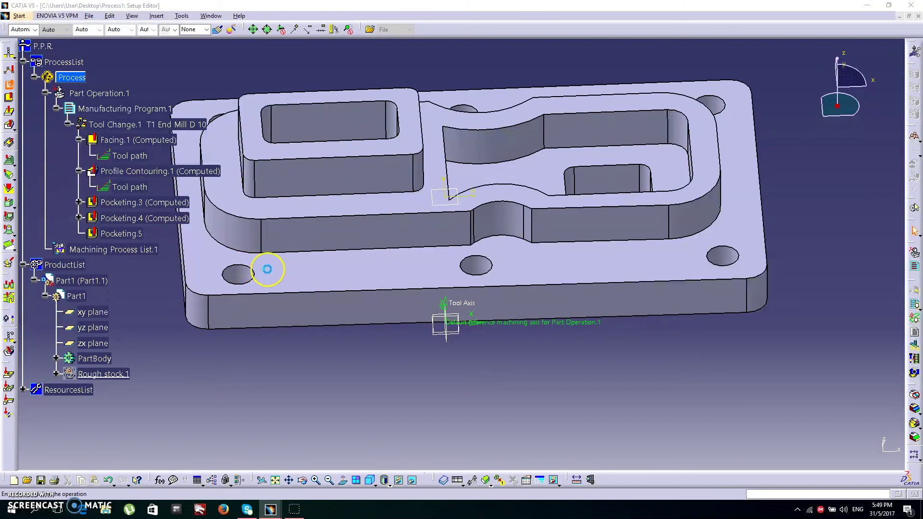
pyautogui.click(726, 189)
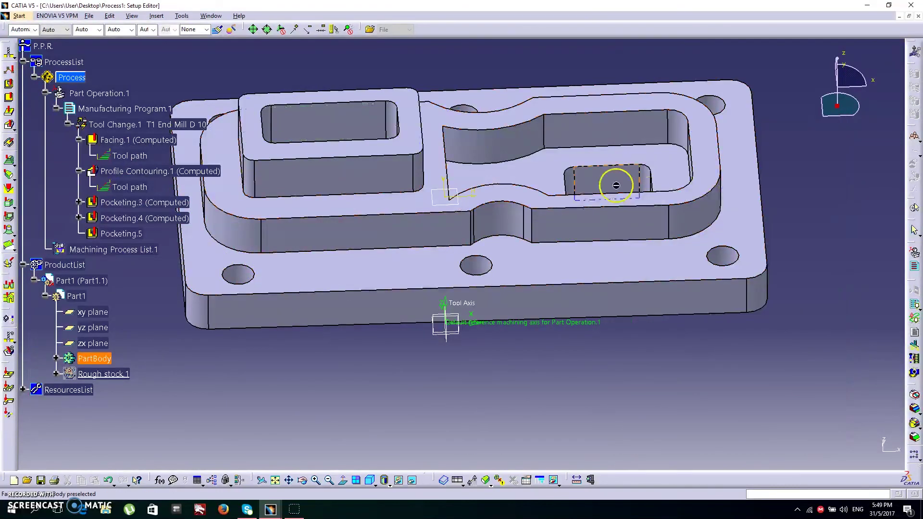
pyautogui.click(546, 176)
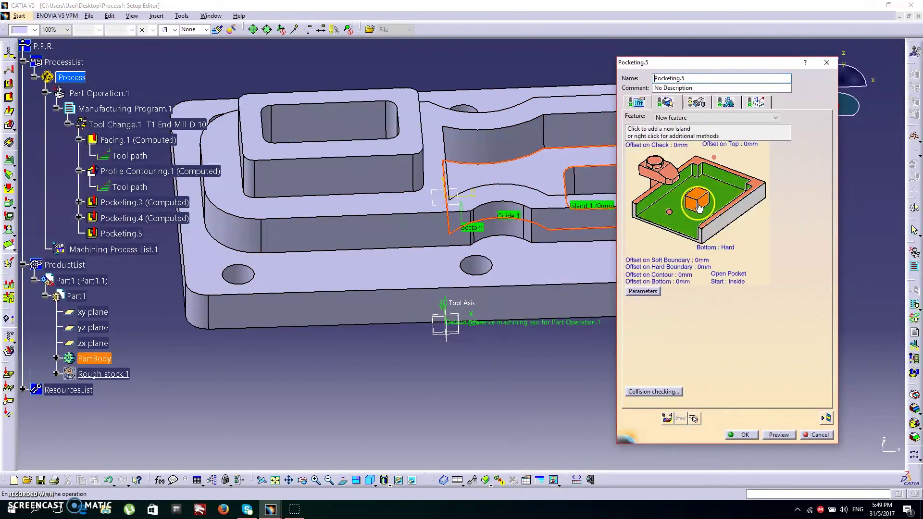
# Remove all islands from the large recess pocket and set the raised rim's upper face as its top plane
pyautogui.moveTo(569, 372); pyautogui.dragTo(487, 401, button='middle')
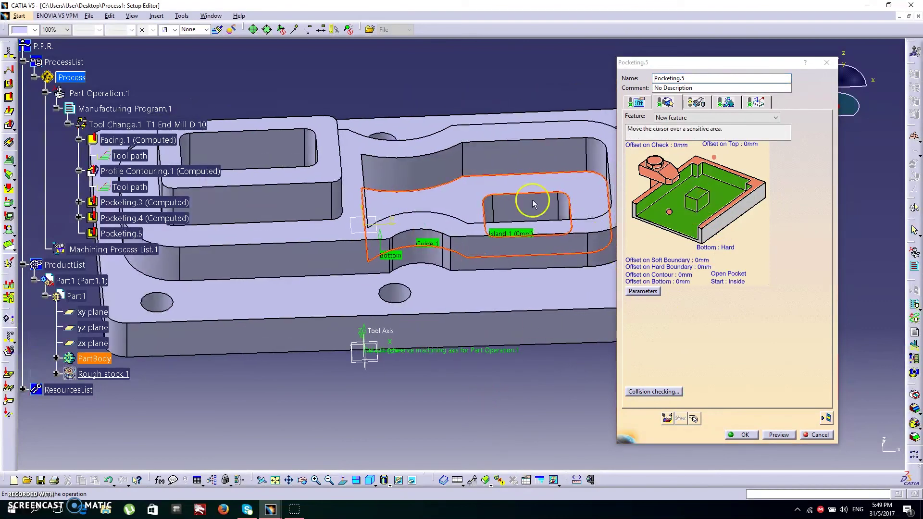
pyautogui.rightClick(698, 198)
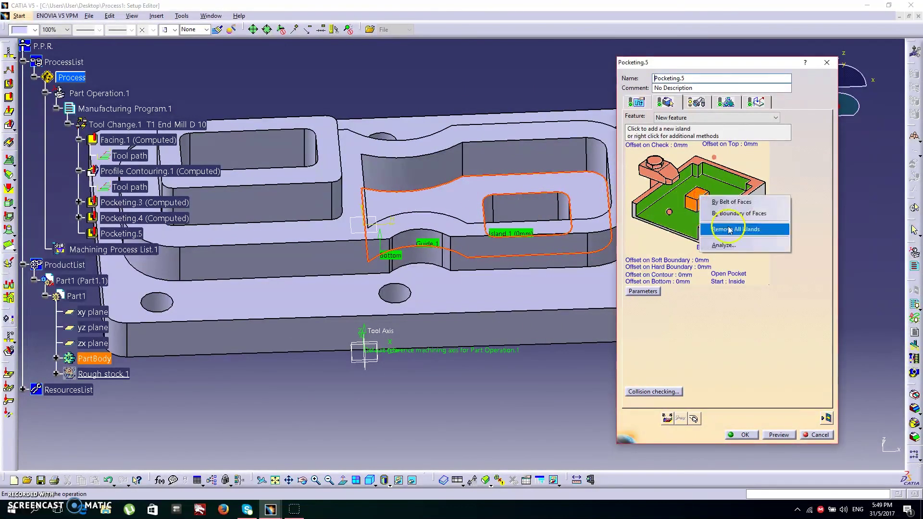
pyautogui.click(753, 229)
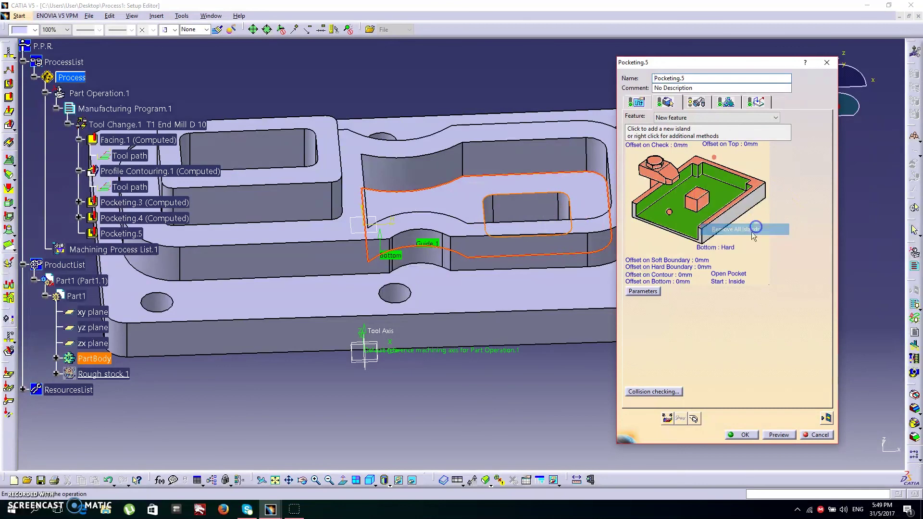
pyautogui.click(761, 183)
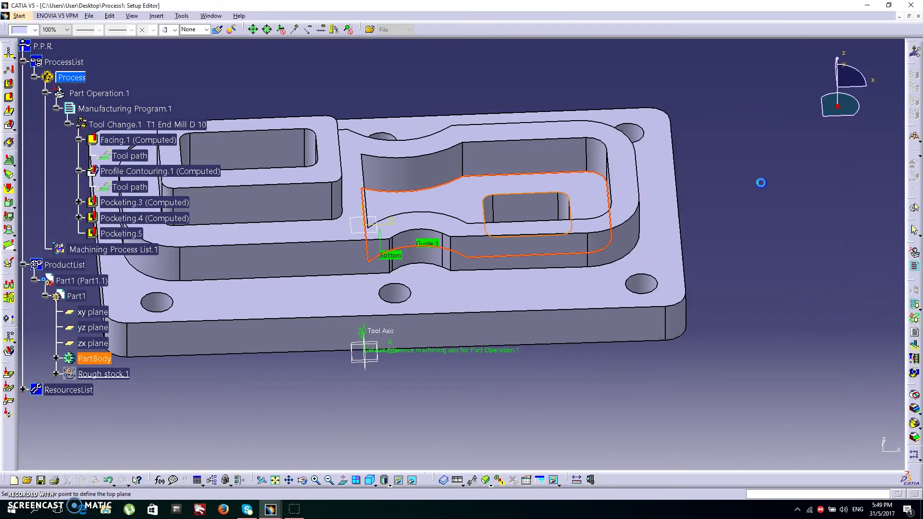
pyautogui.click(508, 358)
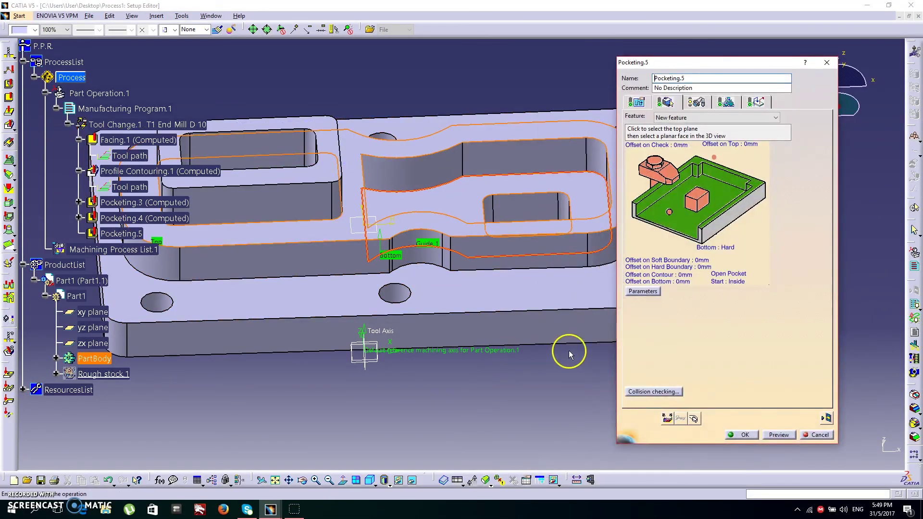
pyautogui.moveTo(480, 398); pyautogui.dragTo(466, 411, button='middle')
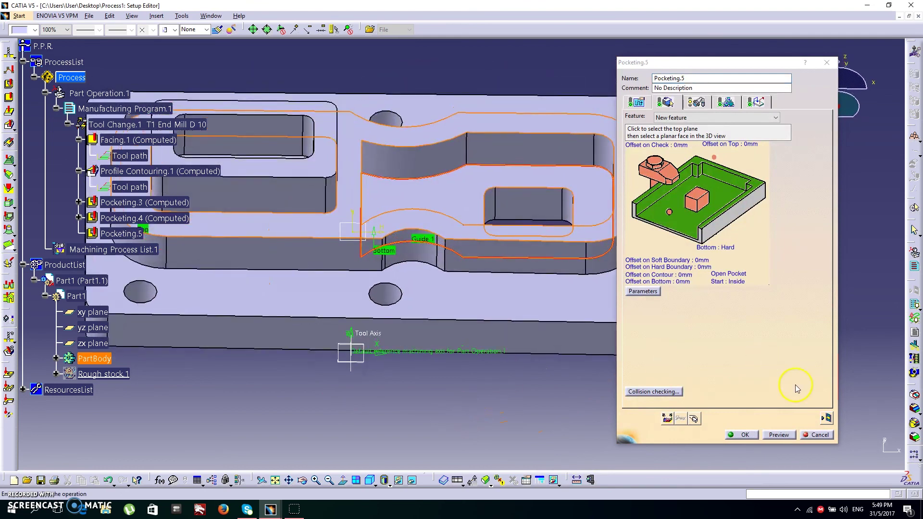
# Compute the large recess pocketing tool path, play its material removal video simulation, and accept the operation
pyautogui.click(826, 419)
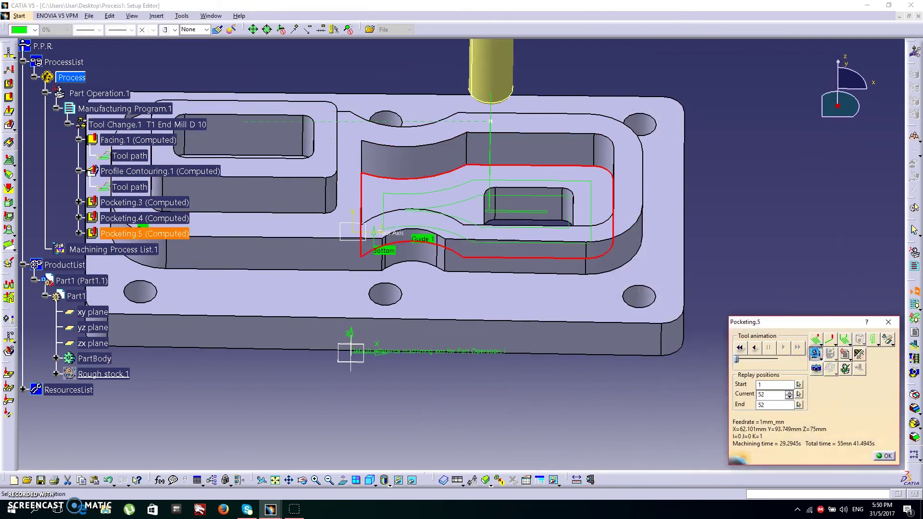
pyautogui.click(816, 354)
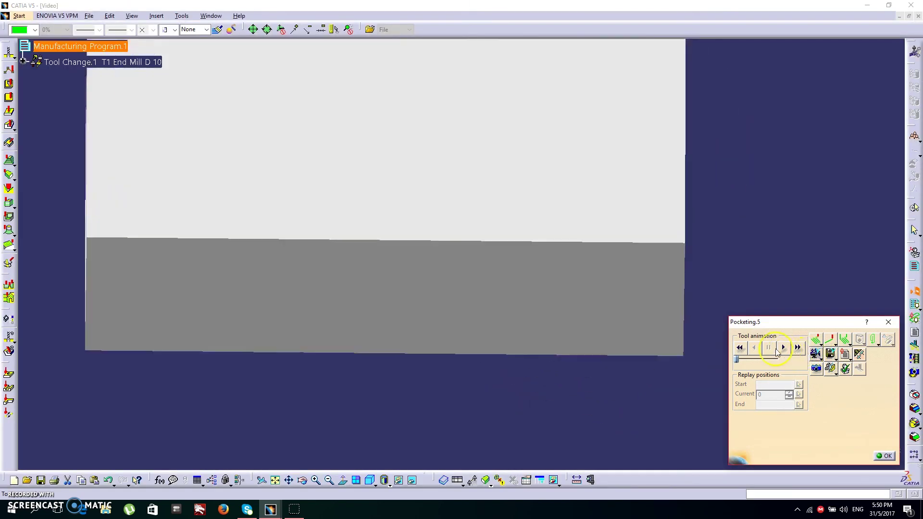
pyautogui.click(784, 347)
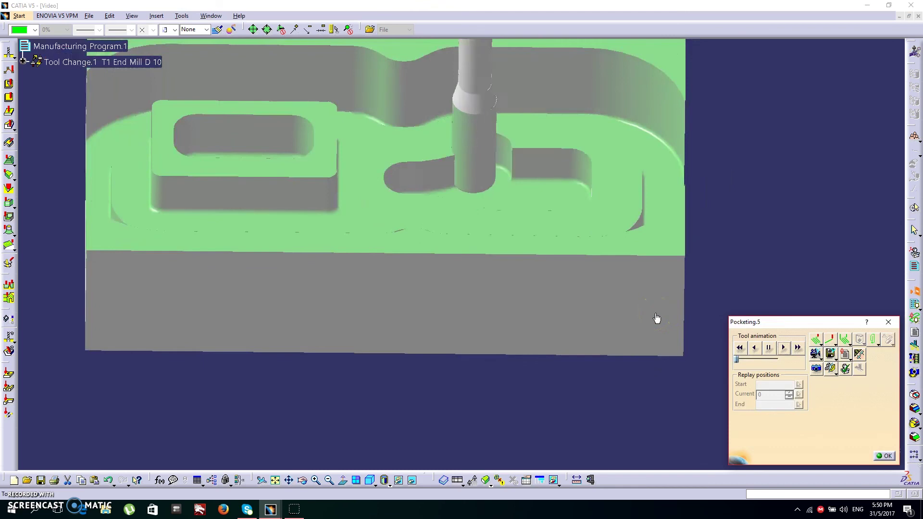
pyautogui.moveTo(479, 400)
pyautogui.mouseDown(button='middle')
pyautogui.moveTo(474, 419)
pyautogui.moveTo(484, 416)
pyautogui.mouseUp(button='middle')
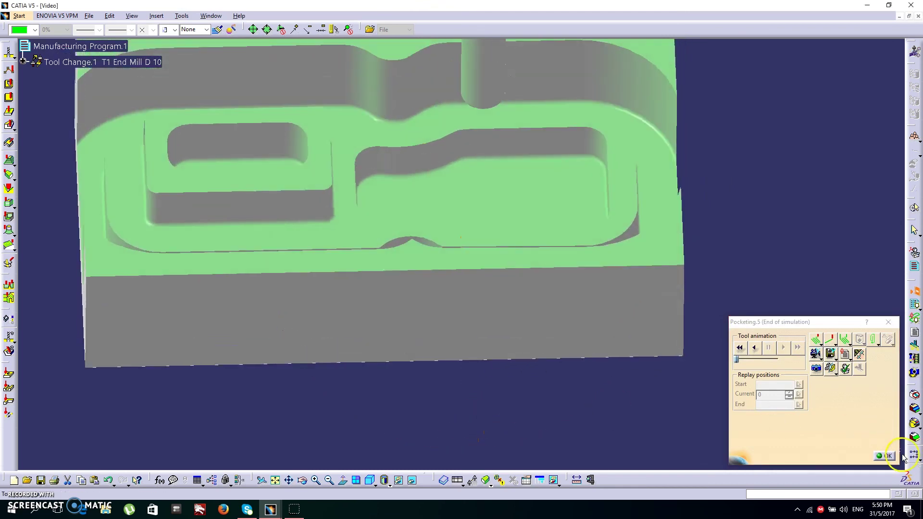
pyautogui.click(884, 456)
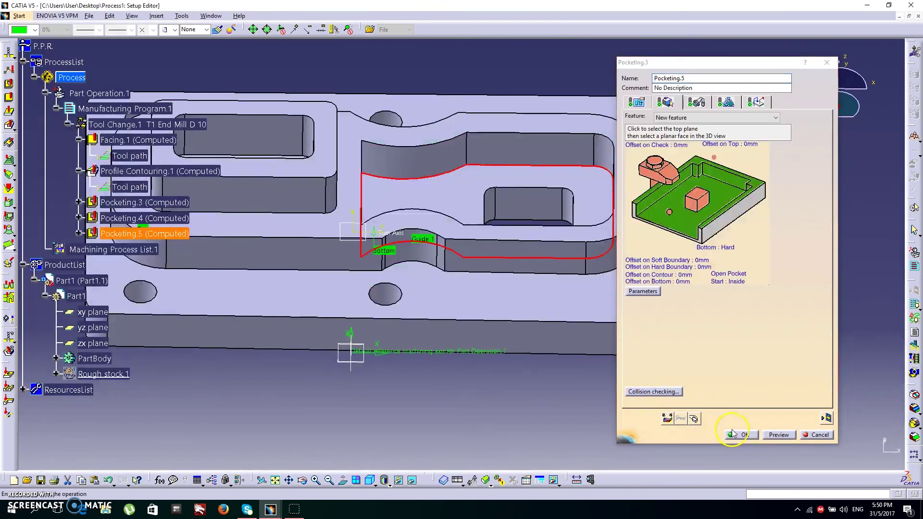
pyautogui.click(739, 436)
# Add another Pocketing operation after Pocketing.5 in the manufacturing program
pyautogui.moveTo(391, 408); pyautogui.dragTo(490, 383, button='middle')
pyautogui.moveTo(430, 421); pyautogui.dragTo(462, 409, button='middle')
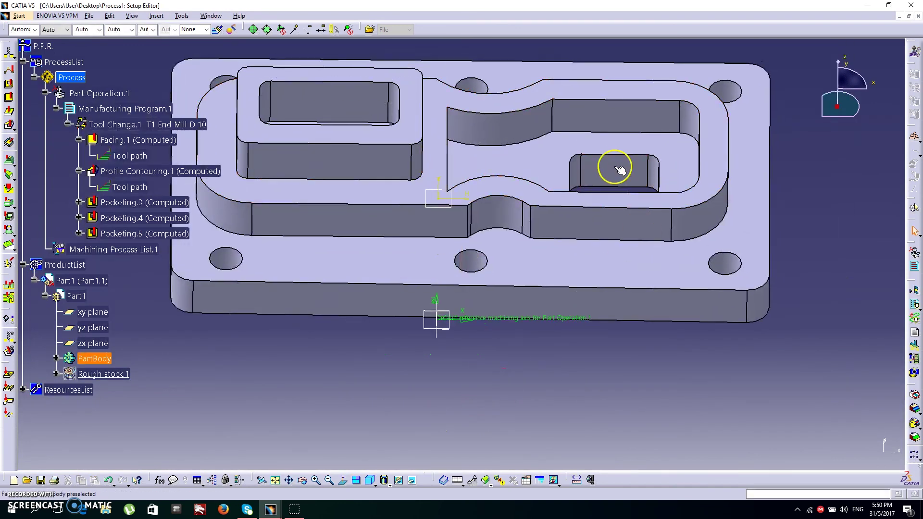
pyautogui.moveTo(514, 396); pyautogui.dragTo(510, 422, button='middle')
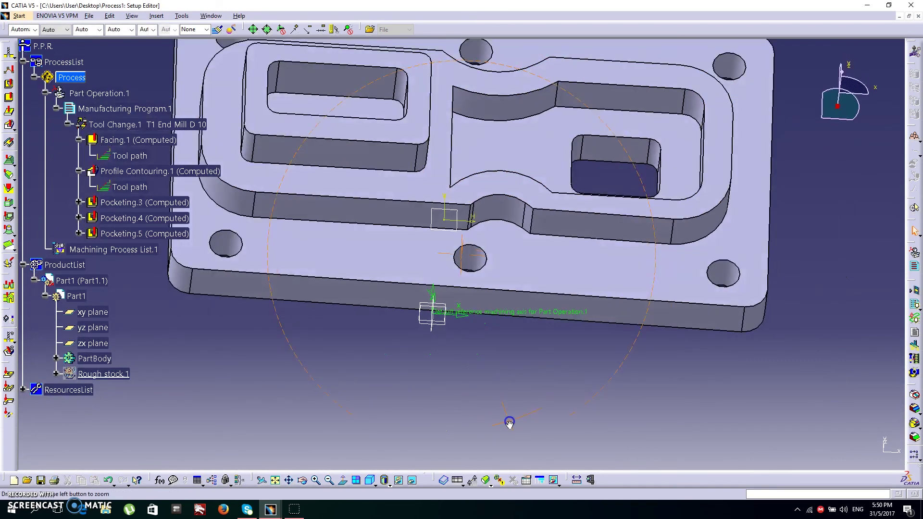
pyautogui.click(227, 224)
pyautogui.click(9, 85)
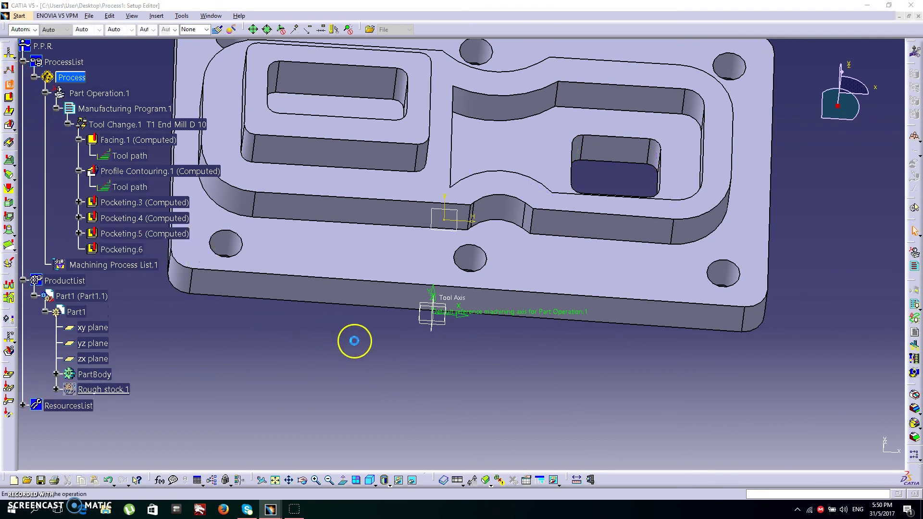
# Set the xy plane as the new pocket's bottom and the raised rim's upper face as its top plane
pyautogui.moveTo(466, 381); pyautogui.dragTo(339, 408, button='middle')
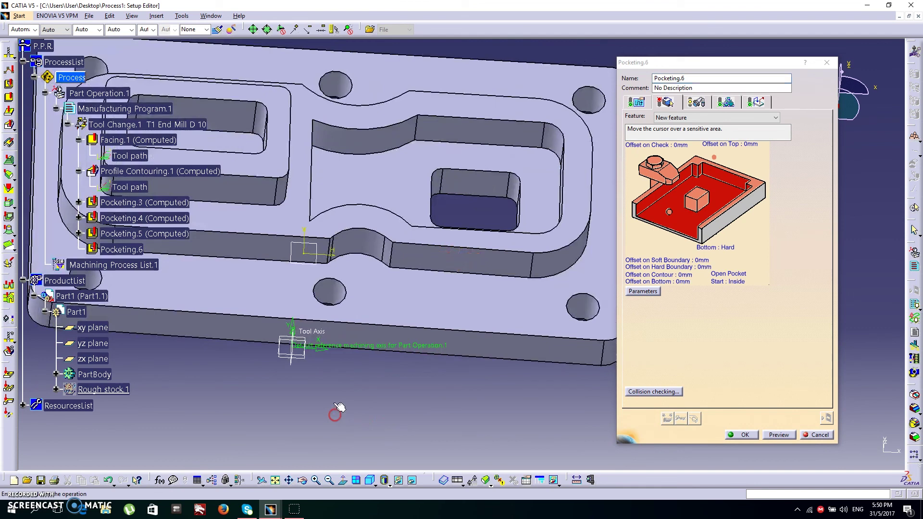
pyautogui.moveTo(561, 288); pyautogui.dragTo(474, 301, button='middle')
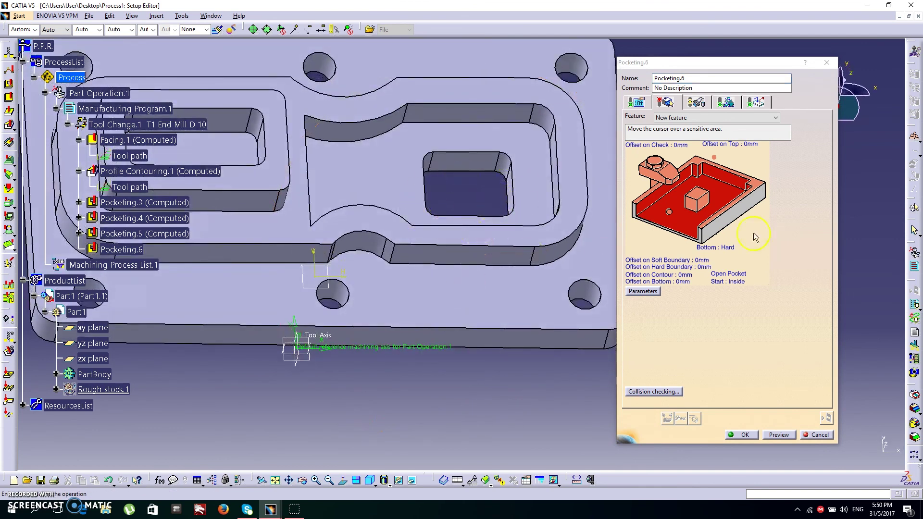
pyautogui.click(674, 216)
pyautogui.moveTo(505, 383); pyautogui.dragTo(409, 300, button='middle')
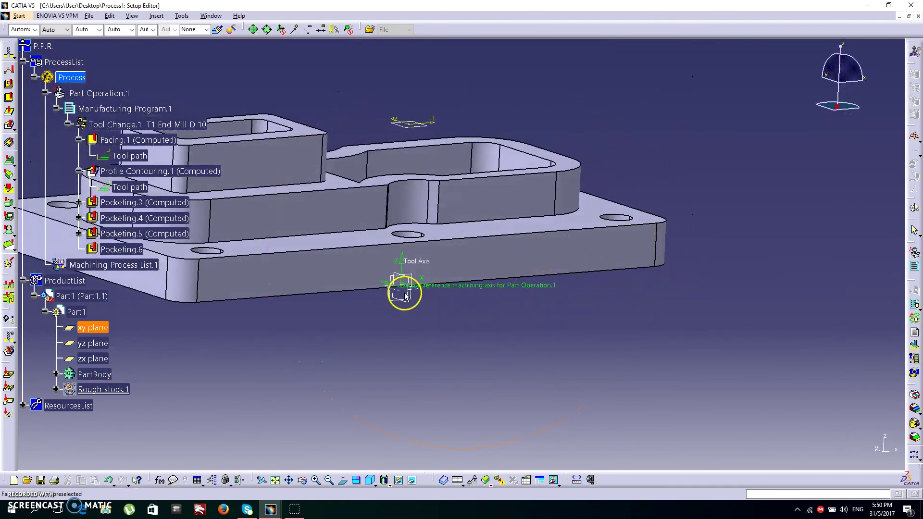
pyautogui.click(399, 291)
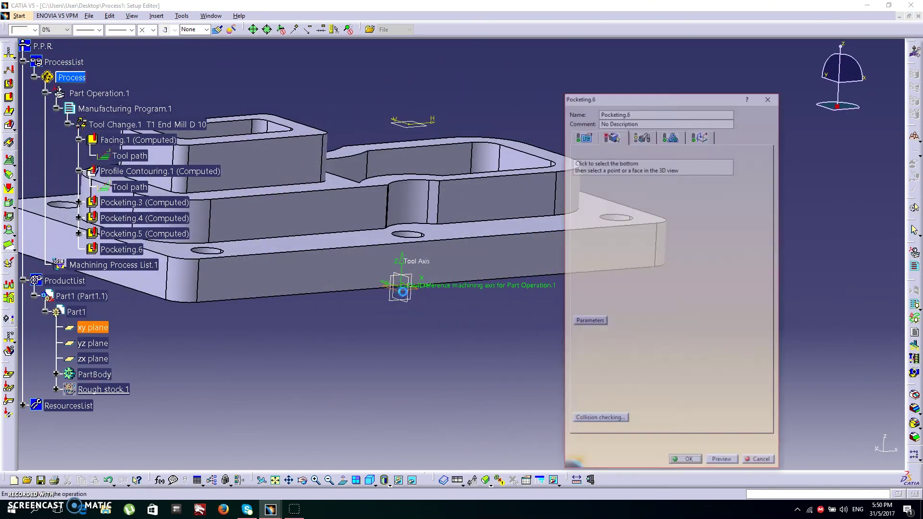
pyautogui.moveTo(451, 299); pyautogui.dragTo(568, 334, button='middle')
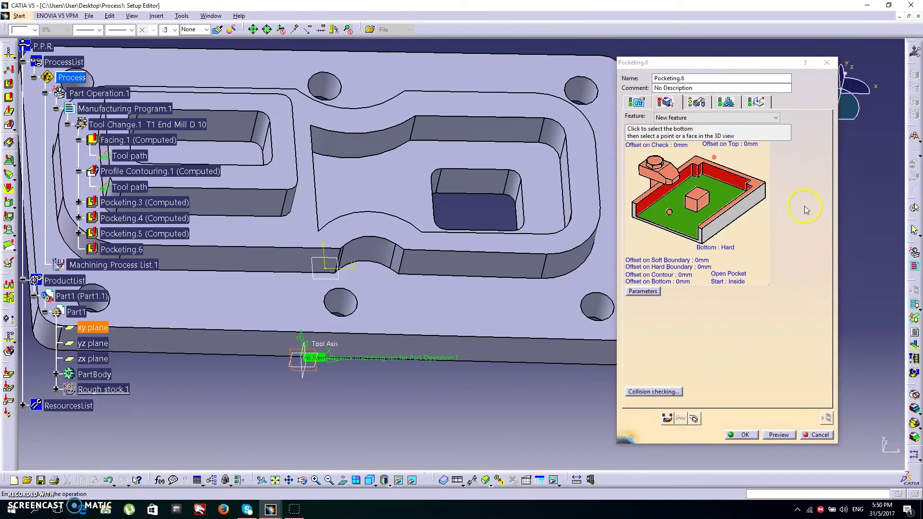
pyautogui.click(761, 188)
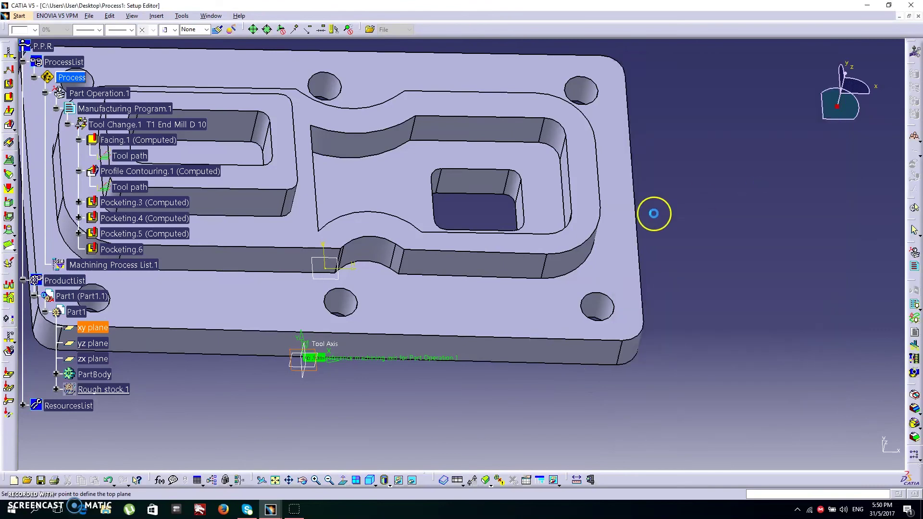
pyautogui.click(587, 223)
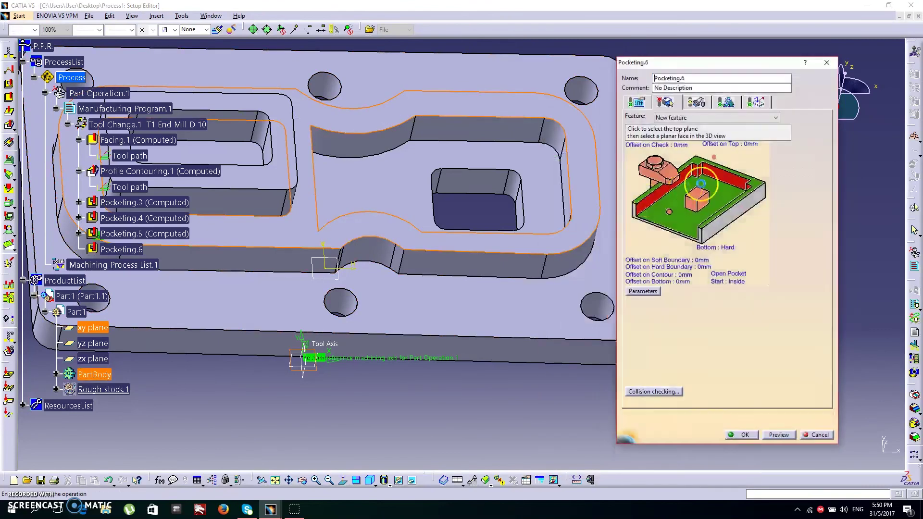
# Define the pocket's guiding contour with a belt of faces around the walls of the rectangular through opening
pyautogui.rightClick(731, 180)
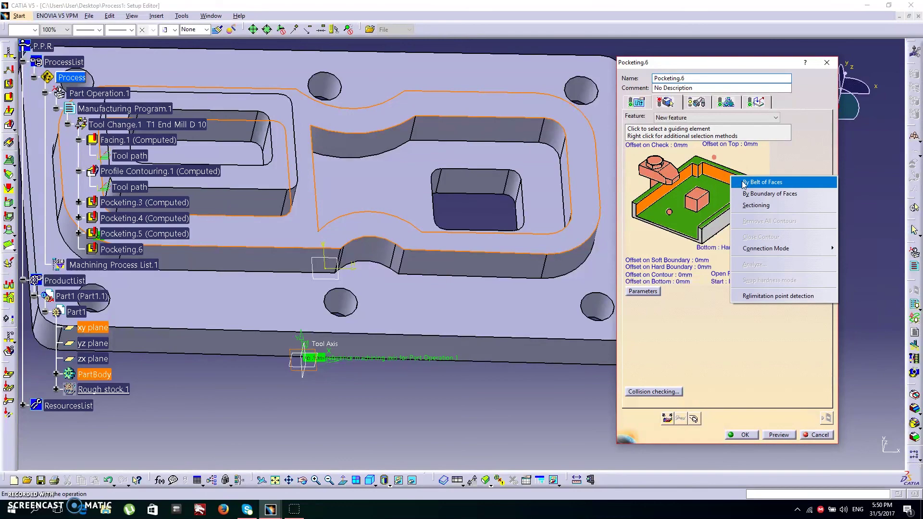
pyautogui.click(743, 182)
pyautogui.moveTo(512, 368); pyautogui.dragTo(472, 324, button='middle')
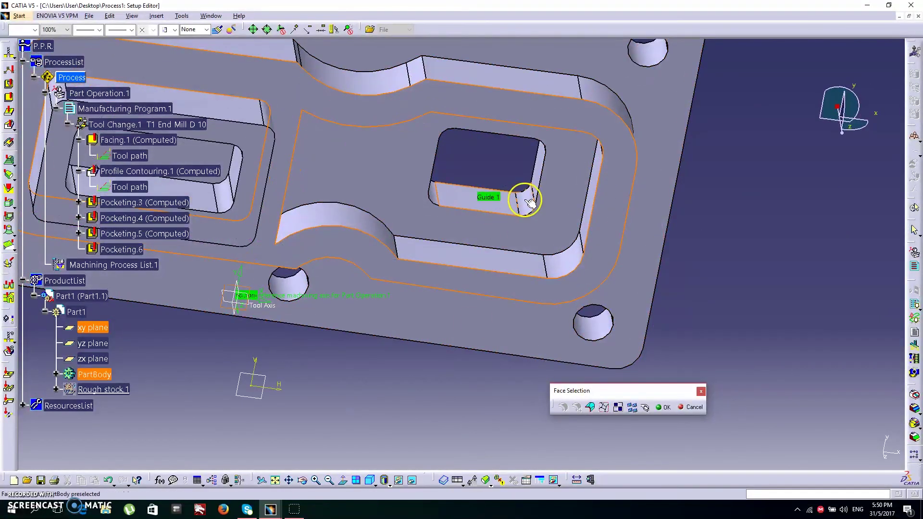
pyautogui.moveTo(513, 247); pyautogui.dragTo(451, 182, button='middle')
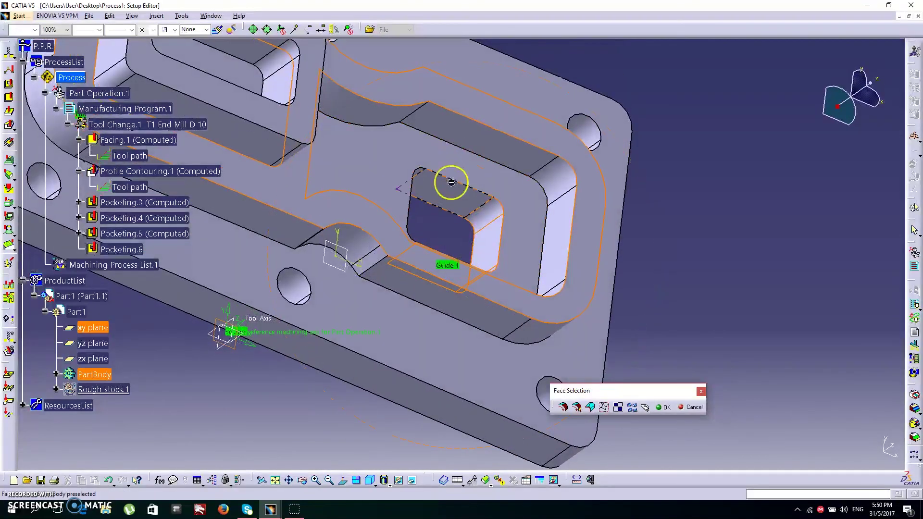
pyautogui.moveTo(526, 214)
pyautogui.mouseDown(button='middle')
pyautogui.moveTo(391, 160)
pyautogui.moveTo(467, 211)
pyautogui.moveTo(425, 324)
pyautogui.moveTo(492, 199)
pyautogui.moveTo(495, 220)
pyautogui.moveTo(449, 272)
pyautogui.moveTo(537, 207)
pyautogui.mouseUp(button='middle')
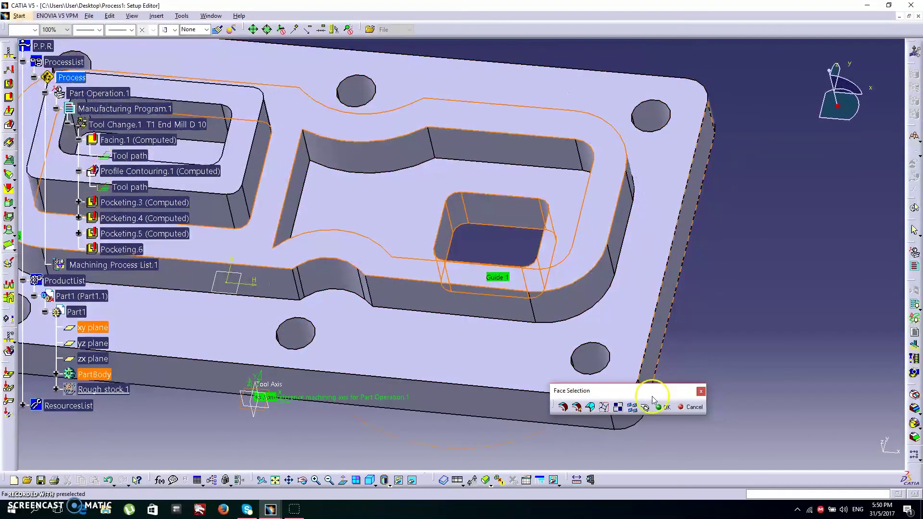
pyautogui.click(666, 408)
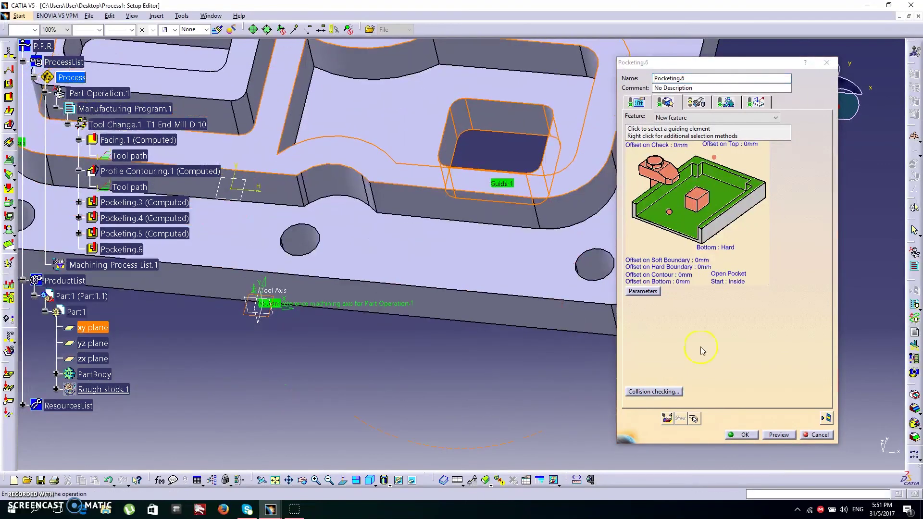
# Compute the through opening's pocketing tool path, play its material removal video simulation, and accept the operation
pyautogui.click(828, 420)
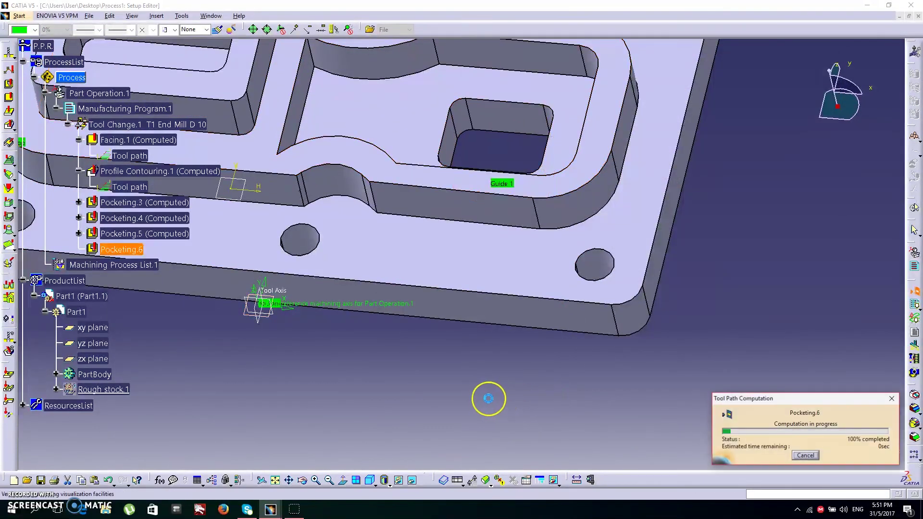
pyautogui.moveTo(484, 393); pyautogui.dragTo(548, 364, button='middle')
pyautogui.click(816, 354)
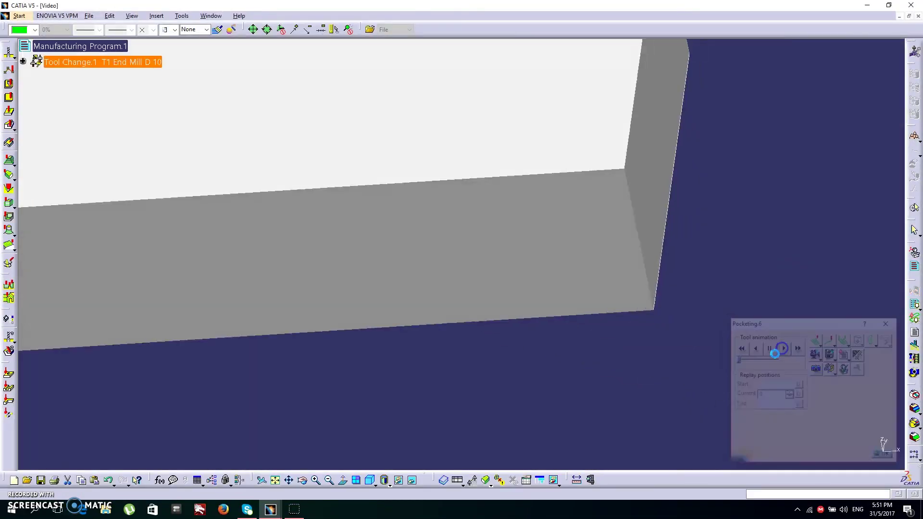
pyautogui.click(783, 348)
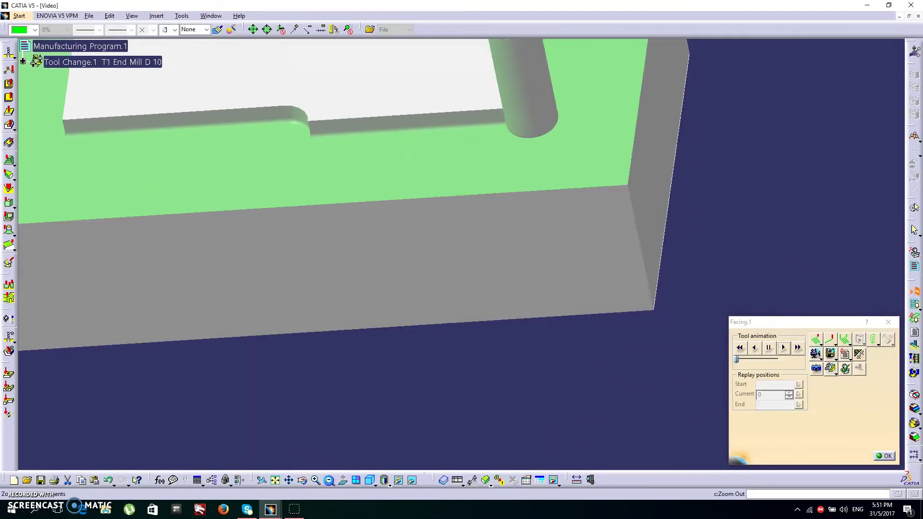
pyautogui.click(330, 480)
pyautogui.click(329, 481)
pyautogui.click(330, 480)
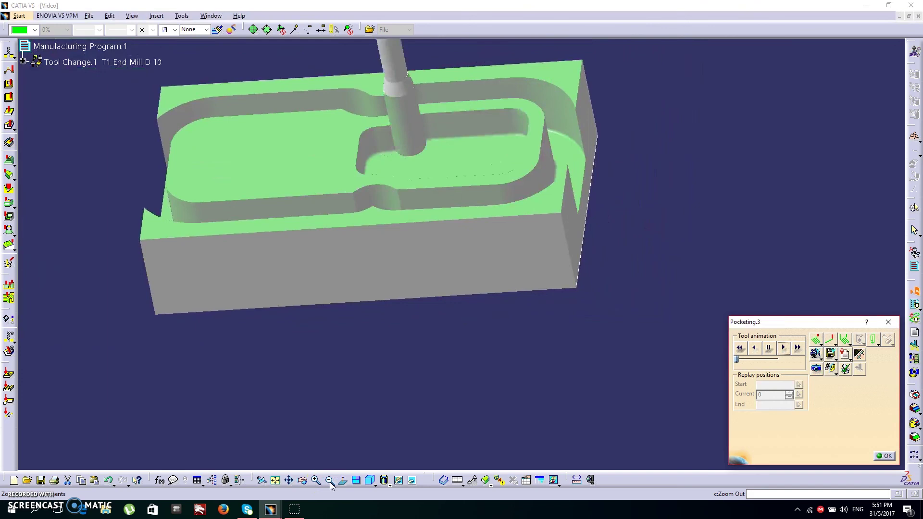
pyautogui.moveTo(389, 389); pyautogui.dragTo(541, 411, button='middle')
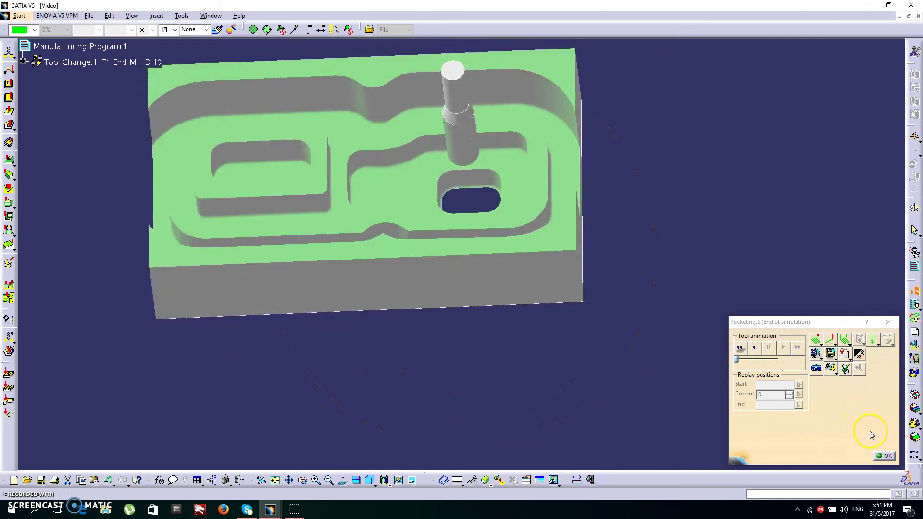
pyautogui.click(885, 456)
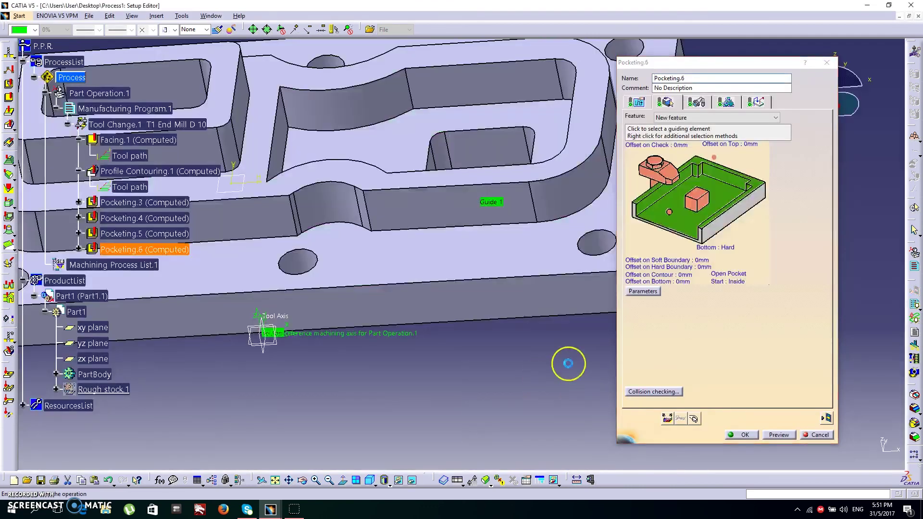
pyautogui.click(744, 435)
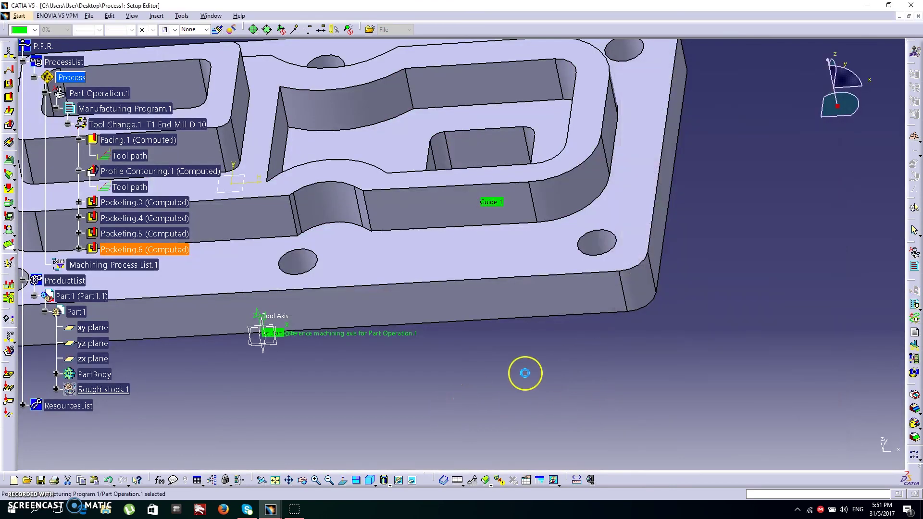
# Add another Pocketing operation after Pocketing.6 in the manufacturing program
pyautogui.moveTo(474, 377); pyautogui.dragTo(547, 367, button='middle')
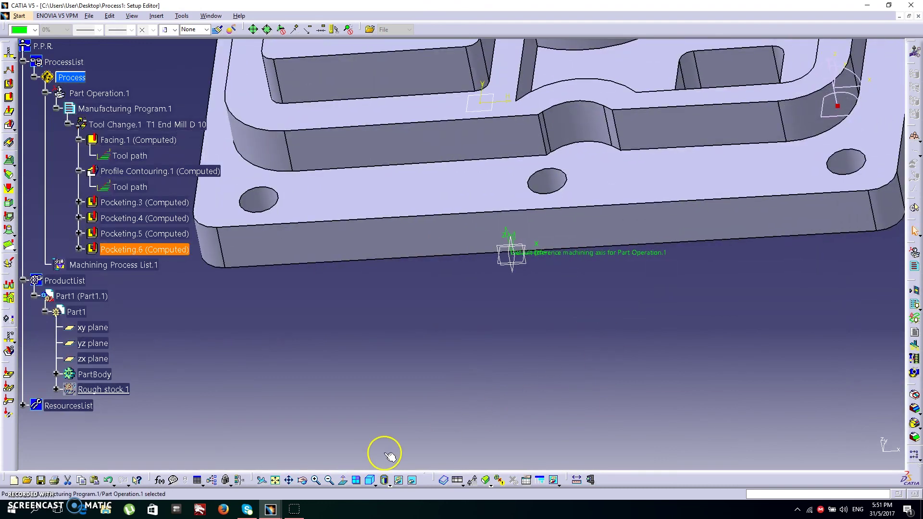
pyautogui.click(330, 483)
pyautogui.moveTo(539, 328); pyautogui.dragTo(516, 351, button='middle')
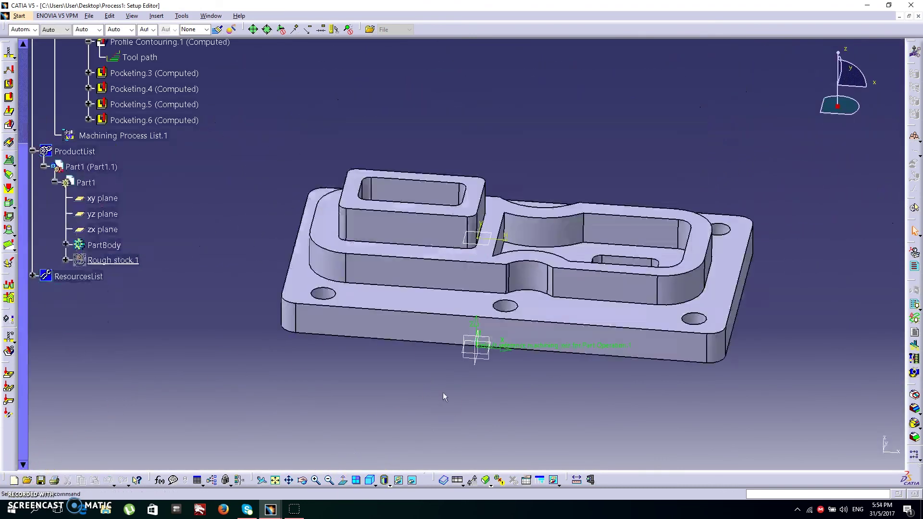
pyautogui.moveTo(454, 402)
pyautogui.mouseDown(button='middle')
pyautogui.moveTo(468, 385)
pyautogui.moveTo(464, 398)
pyautogui.moveTo(446, 397)
pyautogui.mouseUp(button='middle')
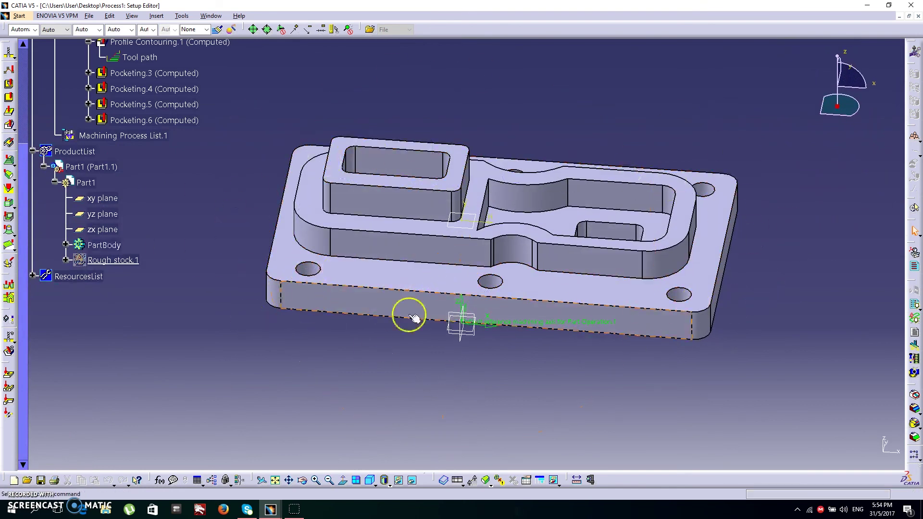
pyautogui.scroll(1, 267, 299)
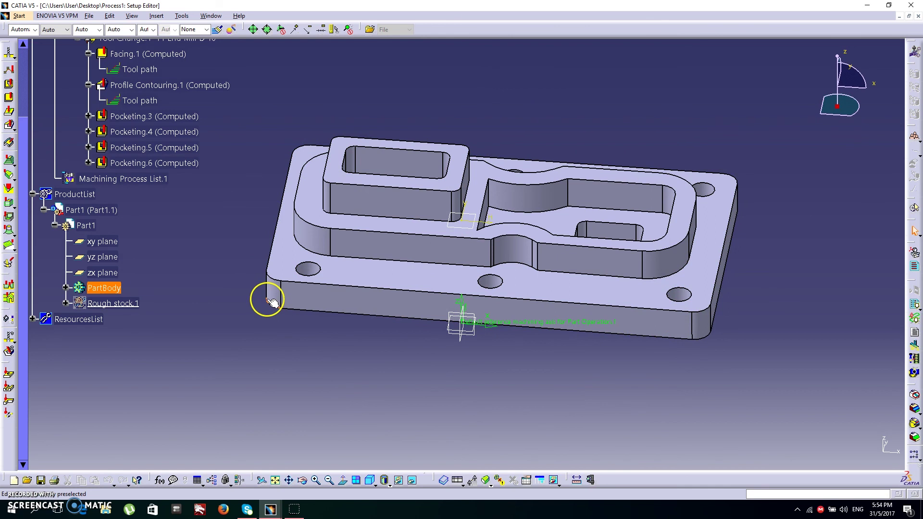
pyautogui.click(153, 164)
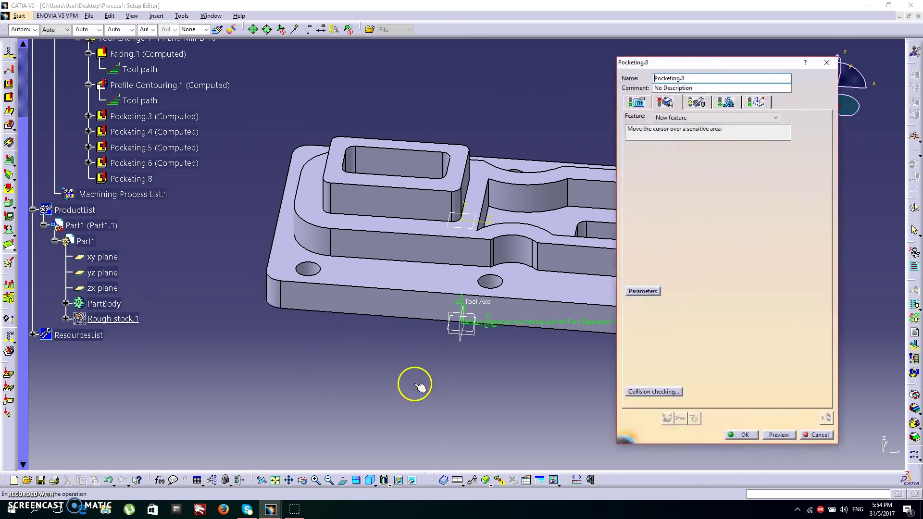
# Set the base plate's upper face around the rim as the pocket bottom and the raised rim's upper face as its top plane
pyautogui.click(729, 195)
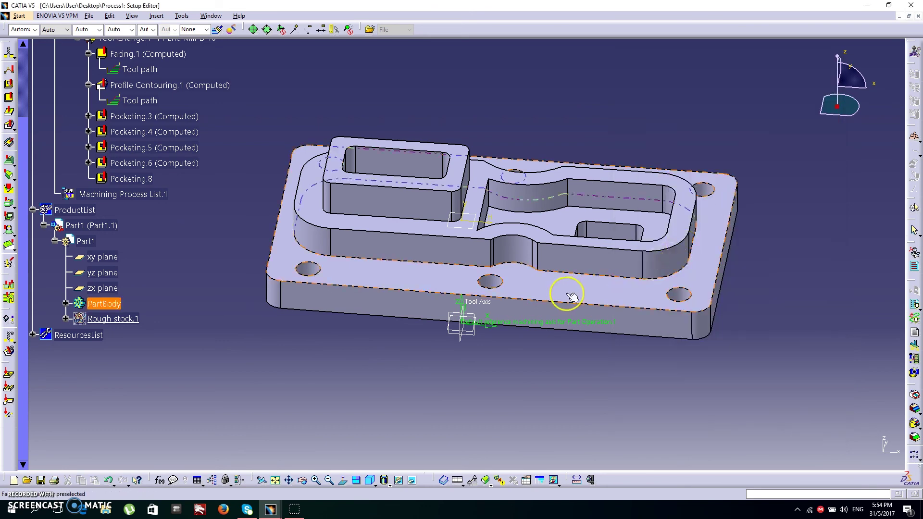
pyautogui.click(606, 278)
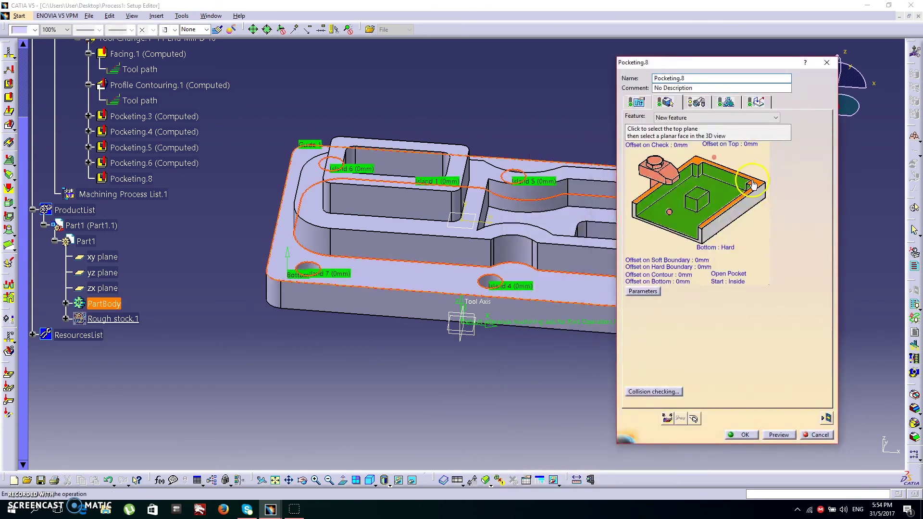
pyautogui.click(753, 186)
pyautogui.click(688, 224)
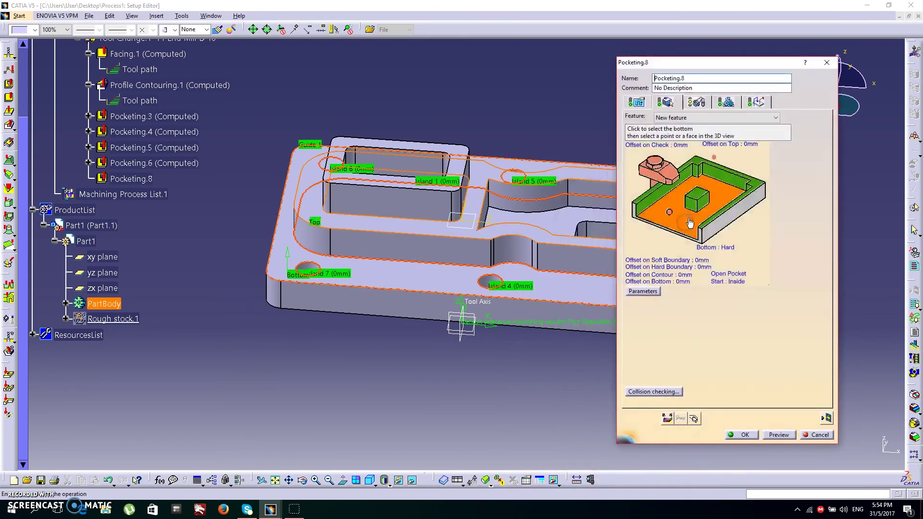
# Remove all islands from the pocket and define one island by a belt of faces around the raised rim's outer walls
pyautogui.rightClick(695, 199)
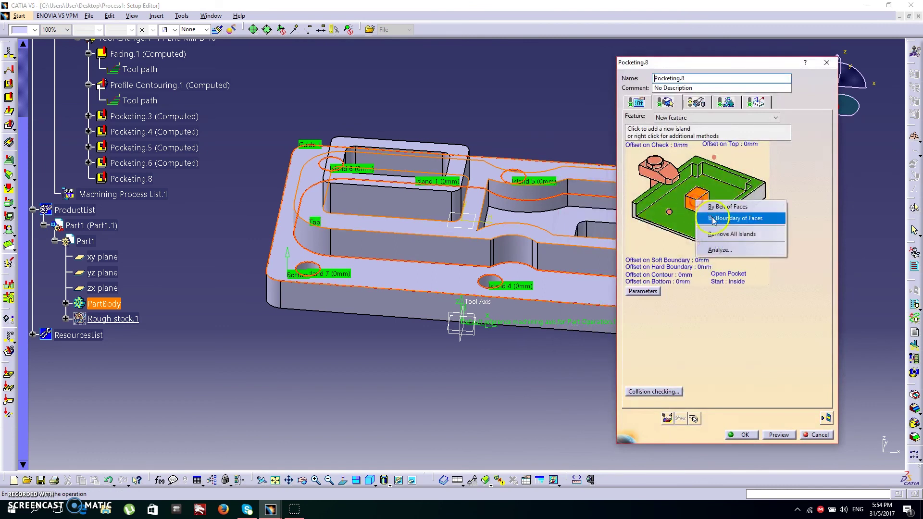
pyautogui.click(727, 240)
pyautogui.moveTo(506, 346); pyautogui.dragTo(437, 355, button='middle')
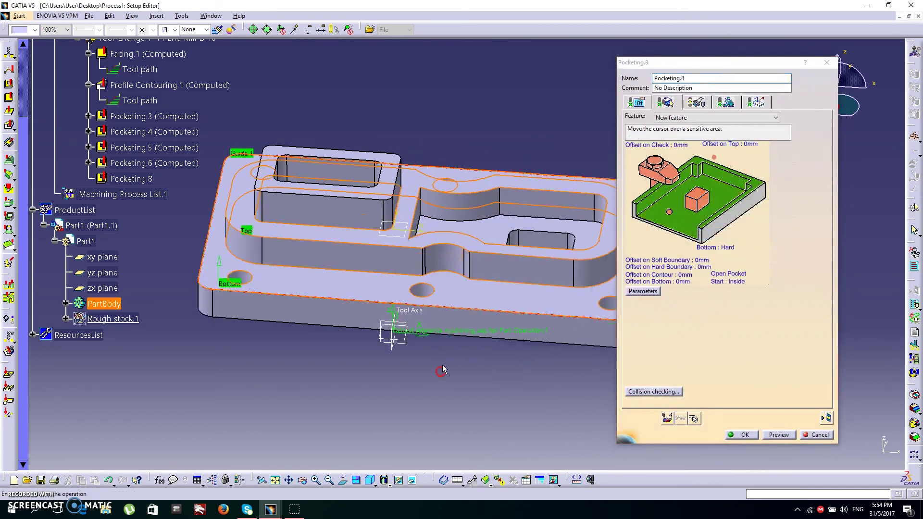
pyautogui.rightClick(702, 201)
pyautogui.click(716, 207)
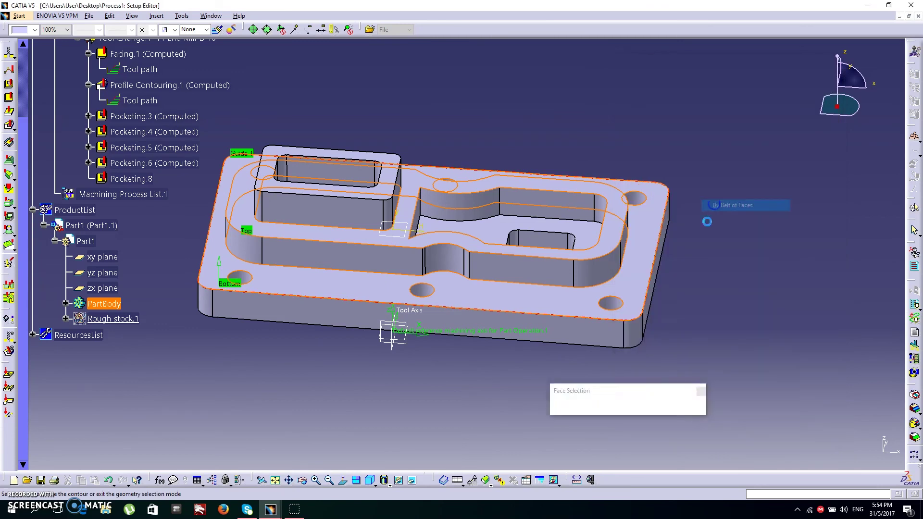
pyautogui.moveTo(443, 423); pyautogui.dragTo(423, 381, button='middle')
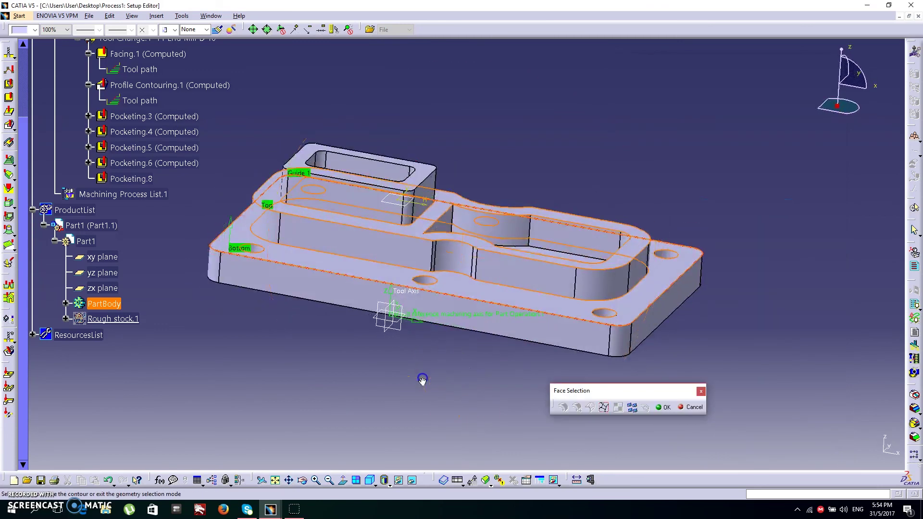
pyautogui.click(316, 480)
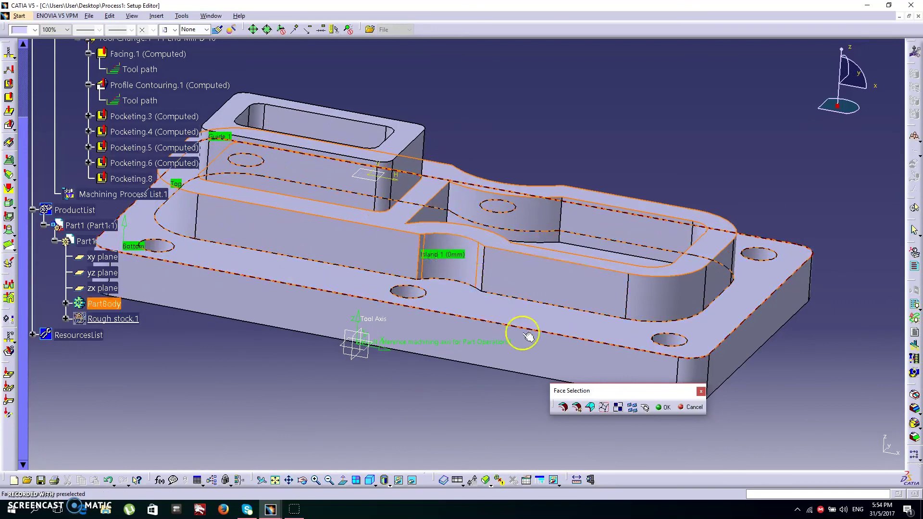
pyautogui.click(577, 407)
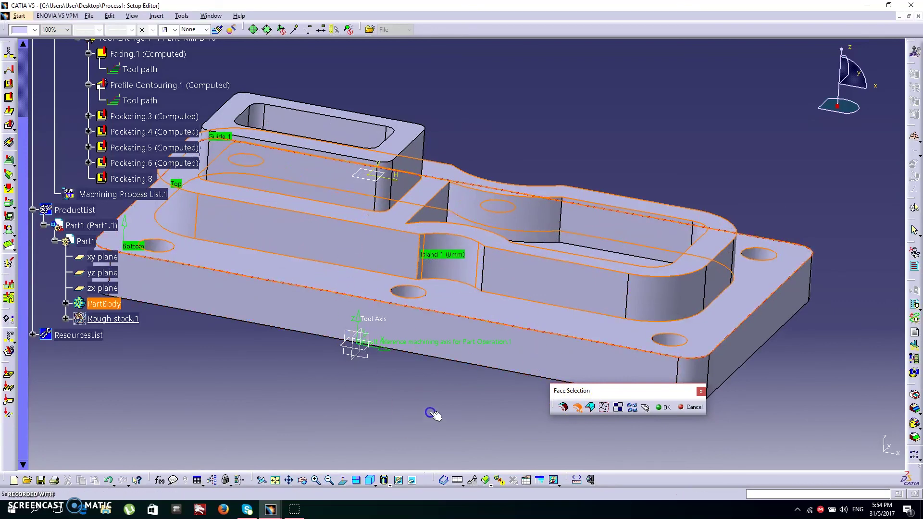
pyautogui.click(664, 407)
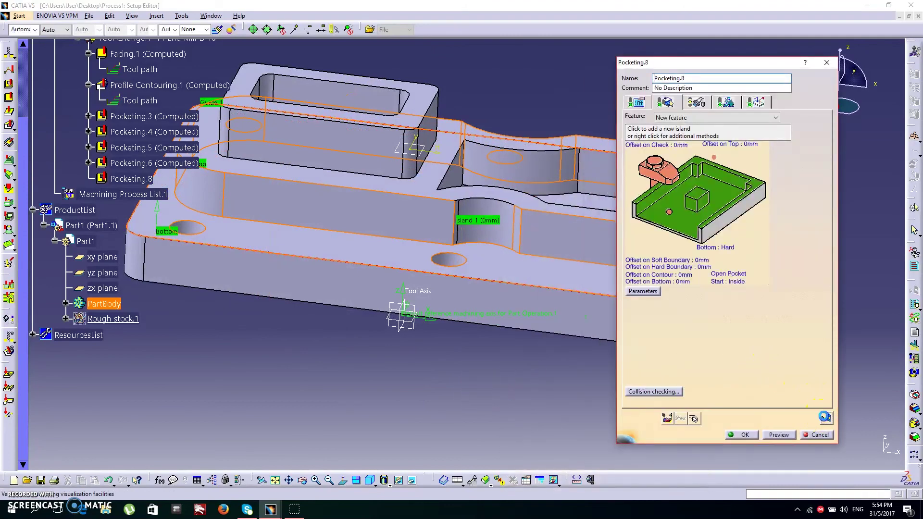
# Compute the tool path for pocketing around the raised rim, play its material removal video simulation, and accept the operation
pyautogui.click(483, 365)
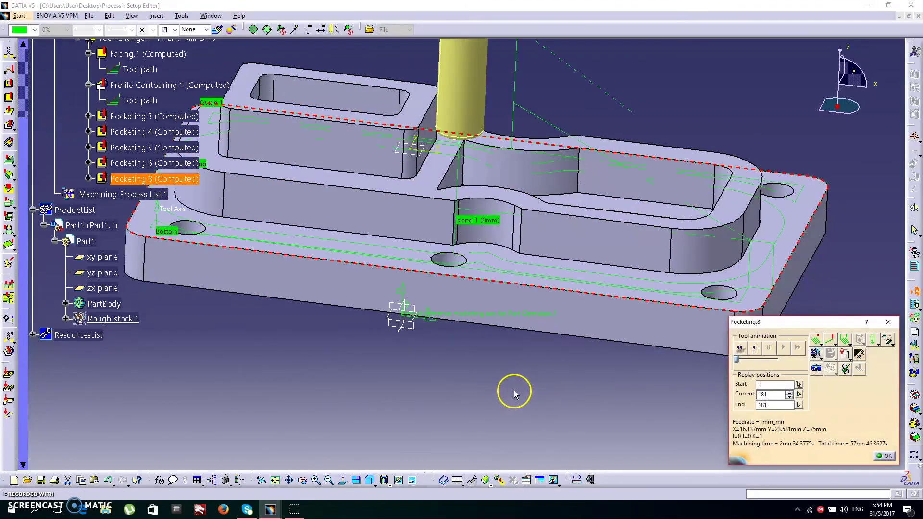
pyautogui.middleClick(552, 259)
pyautogui.click(663, 228)
pyautogui.moveTo(526, 359); pyautogui.dragTo(536, 374, button='middle')
pyautogui.click(331, 481)
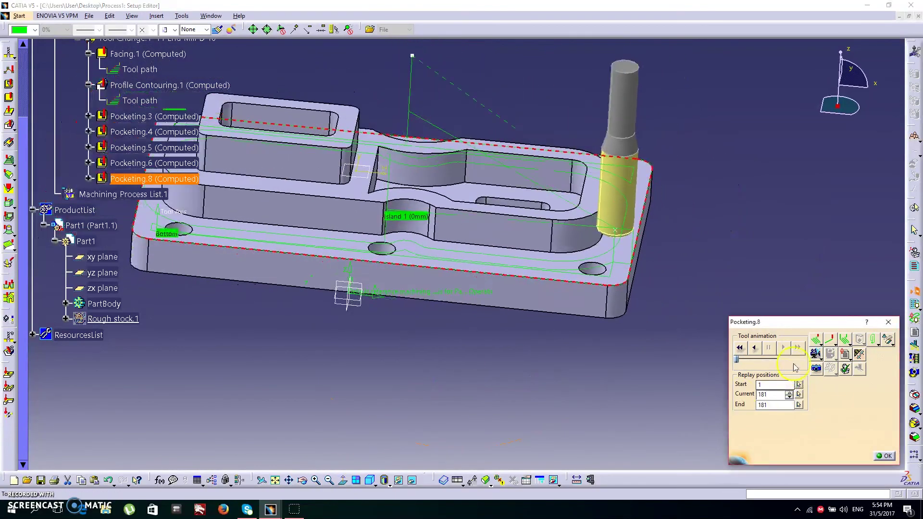
pyautogui.click(814, 355)
pyautogui.click(785, 347)
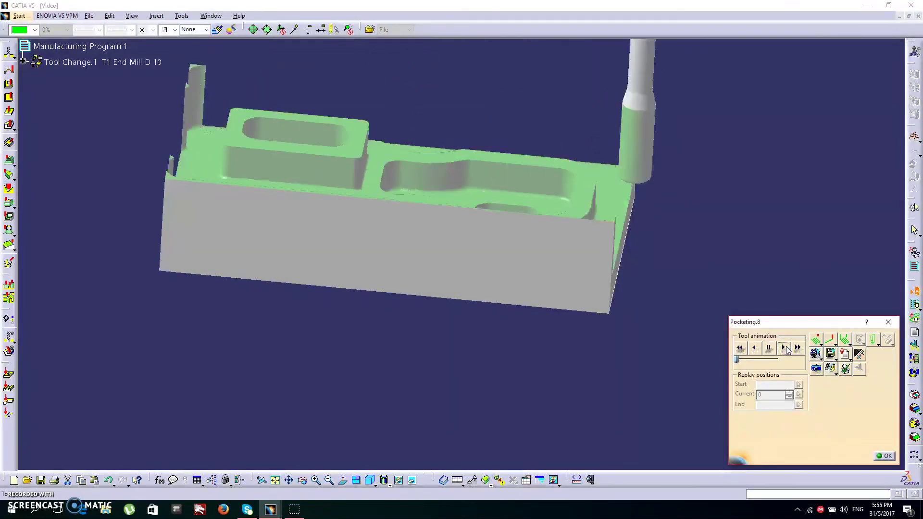
pyautogui.moveTo(394, 350); pyautogui.dragTo(398, 380, button='middle')
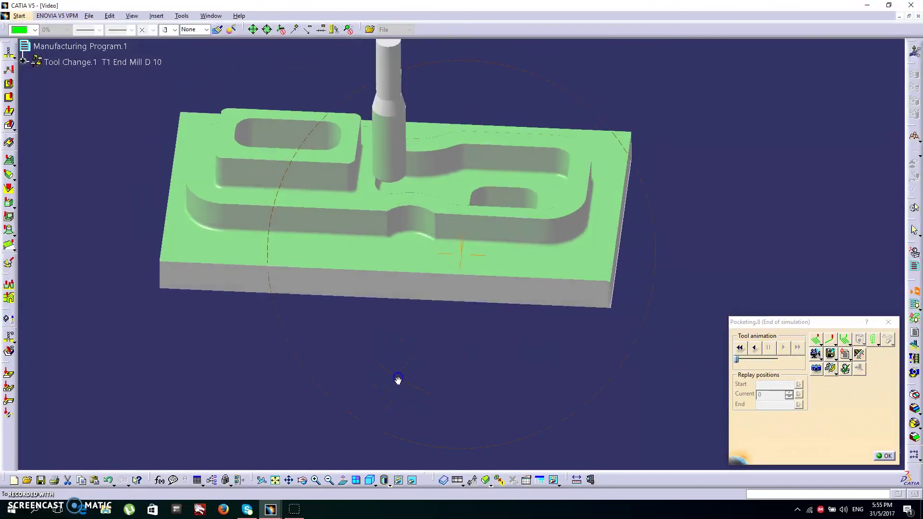
pyautogui.click(881, 455)
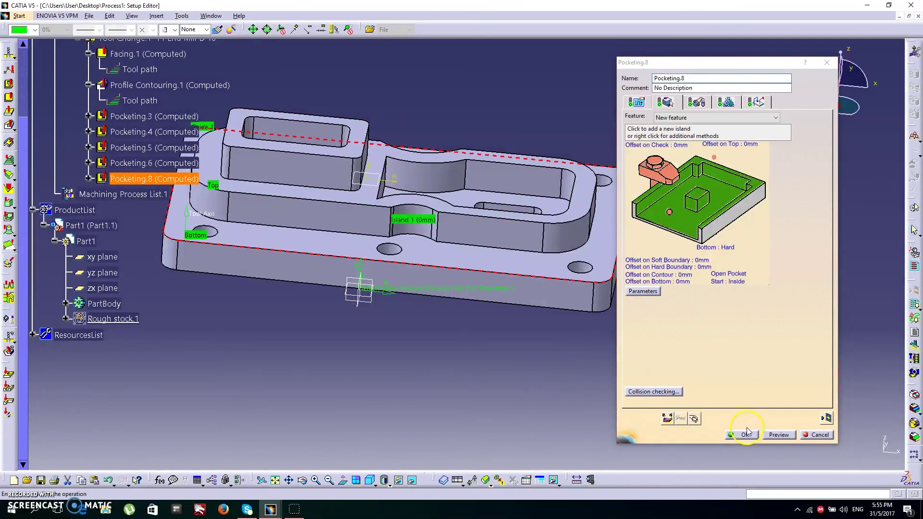
pyautogui.click(745, 434)
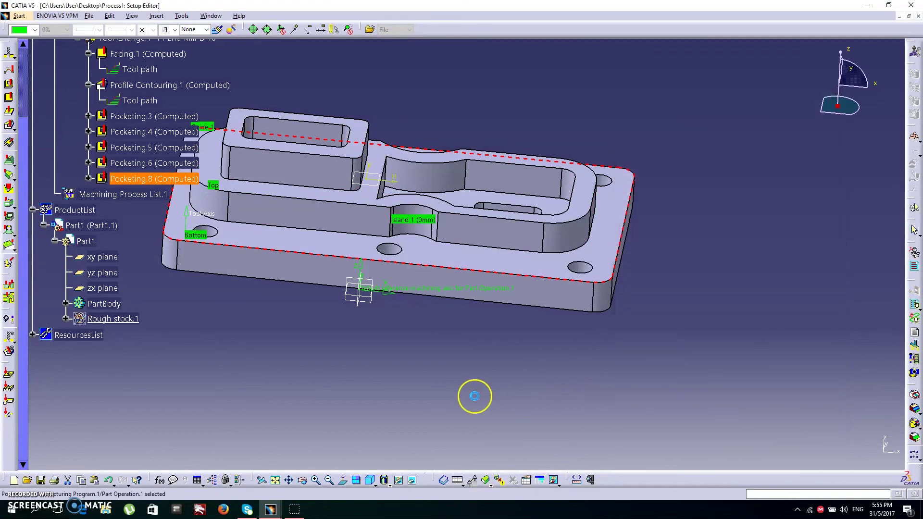
pyautogui.moveTo(582, 385); pyautogui.dragTo(537, 335, button='middle')
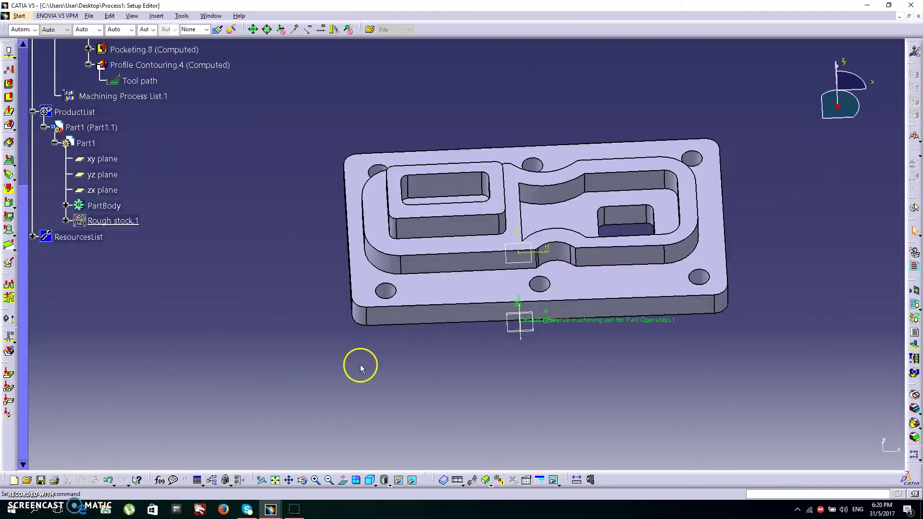
pyautogui.moveTo(360, 367); pyautogui.dragTo(395, 398, button='middle')
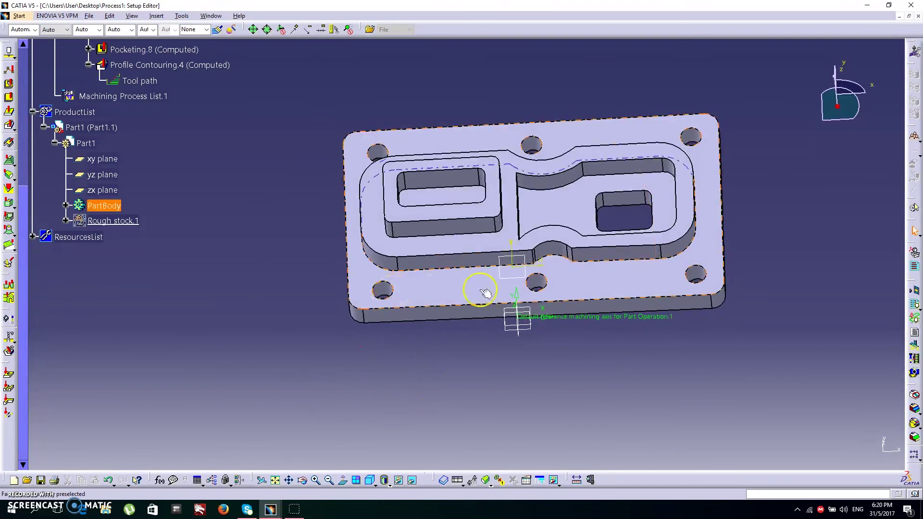
pyautogui.moveTo(423, 379); pyautogui.dragTo(329, 361, button='middle')
pyautogui.scroll(-1, 329, 361)
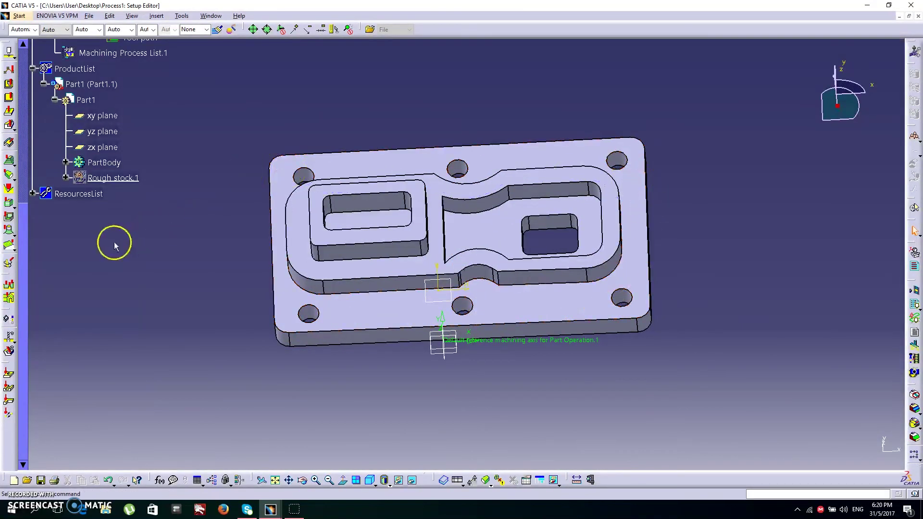
# Add a Spot Drilling operation after Profile Contouring.4 in the manufacturing program
pyautogui.scroll(4, 116, 245)
pyautogui.click(144, 200)
pyautogui.scroll(2, 66, 125)
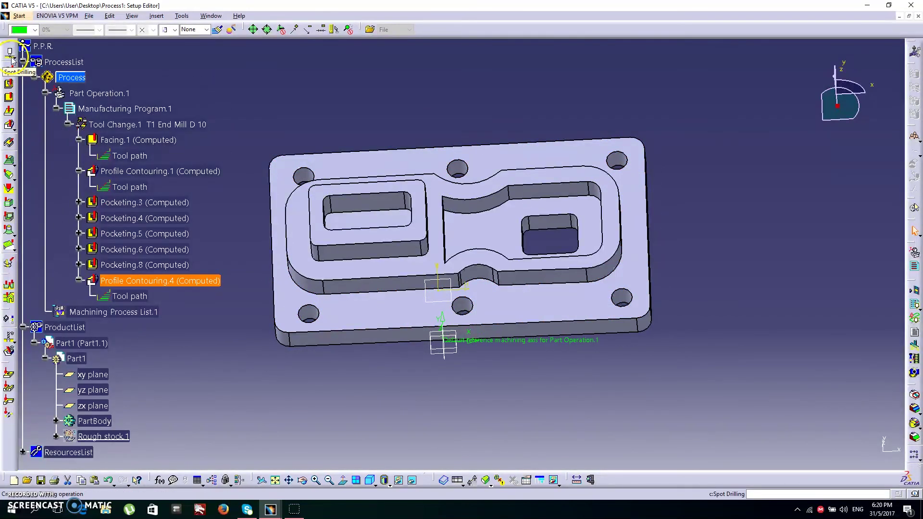
pyautogui.click(371, 299)
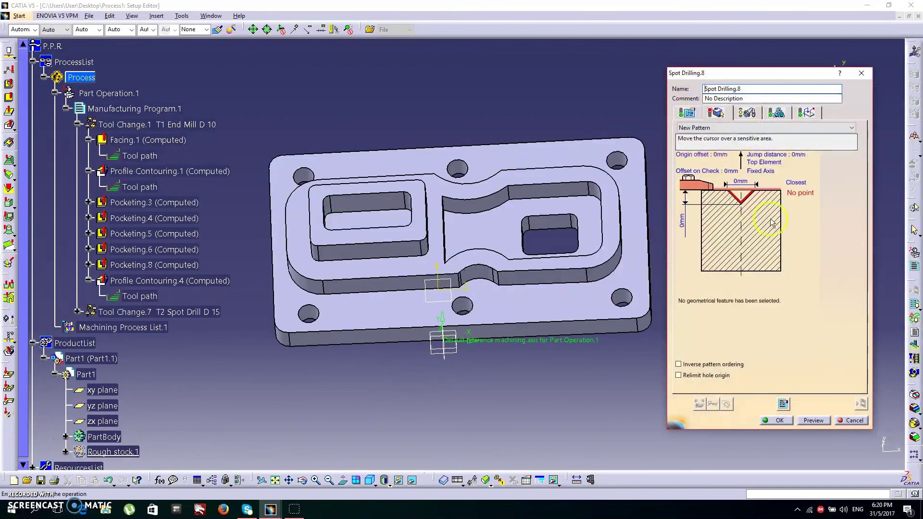
# Define the spot drilling positions as a new pattern of the six holes around the base plate's border
pyautogui.click(803, 198)
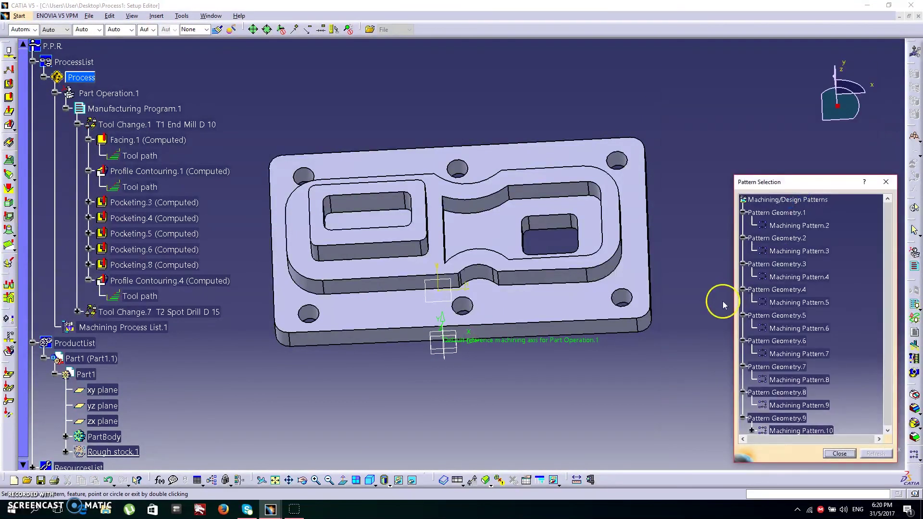
pyautogui.click(840, 454)
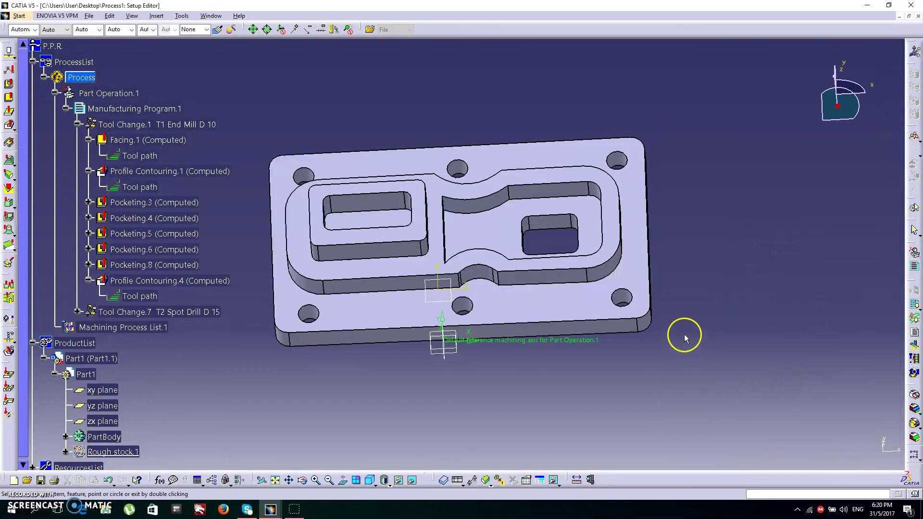
pyautogui.click(624, 296)
pyautogui.click(618, 161)
pyautogui.click(457, 169)
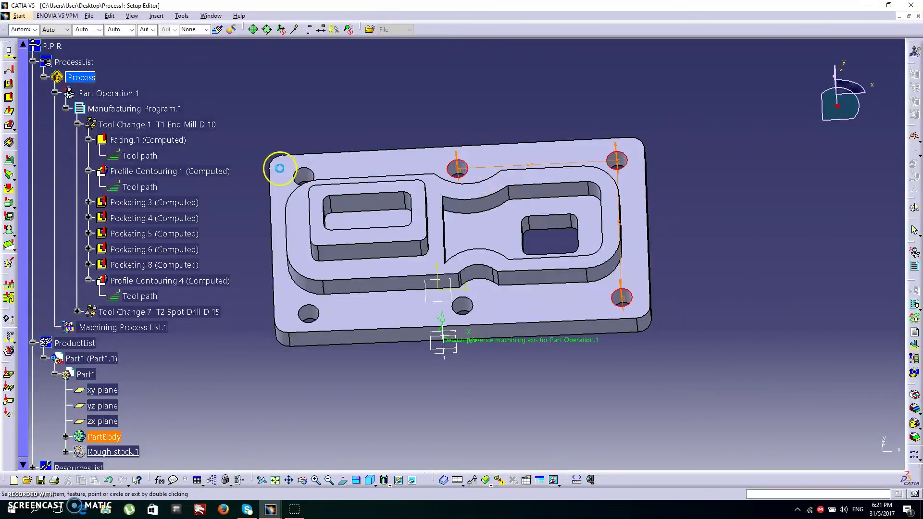
pyautogui.click(303, 170)
pyautogui.click(306, 313)
pyautogui.click(469, 306)
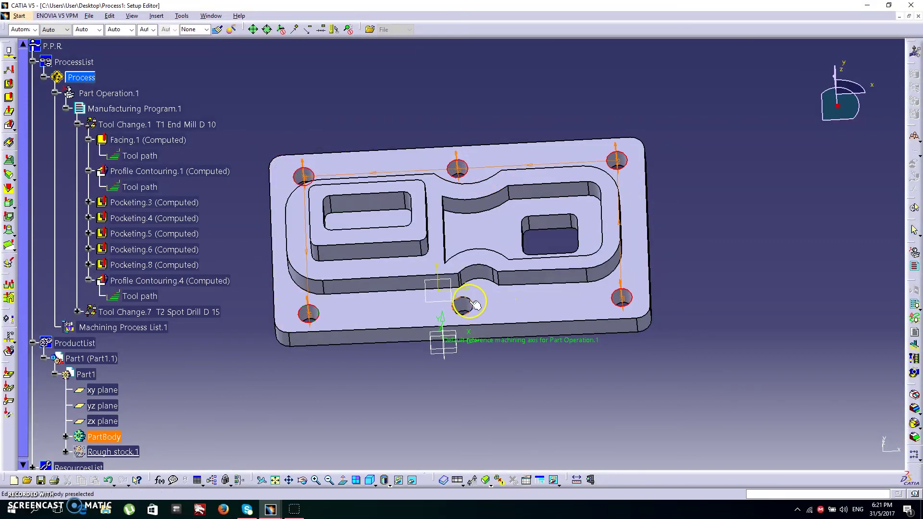
pyautogui.doubleClick(640, 383)
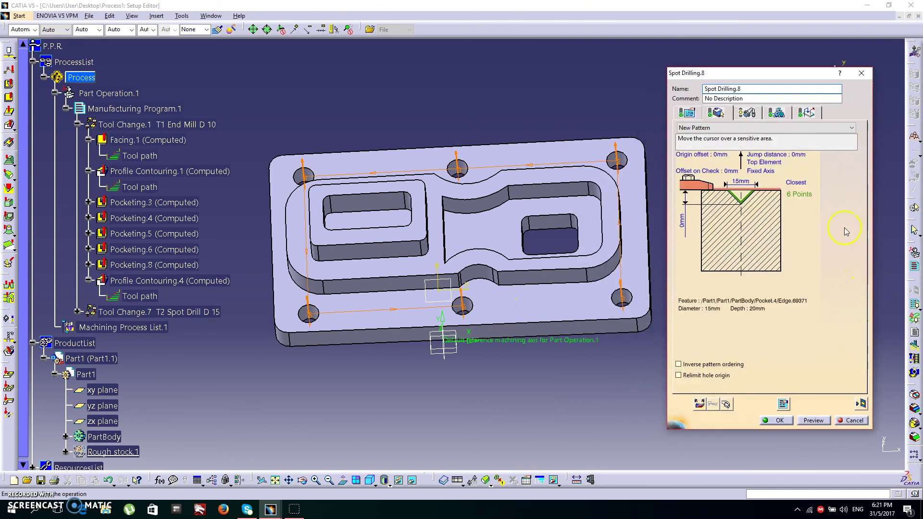
# Set the spot drilling depth to 5 mm and the jump distance between holes to 50 mm
pyautogui.doubleClick(685, 226)
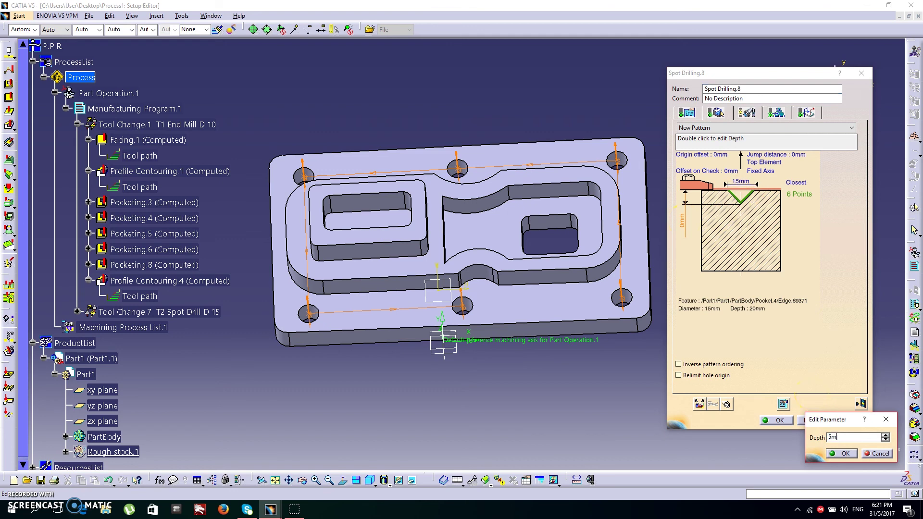
pyautogui.click(847, 454)
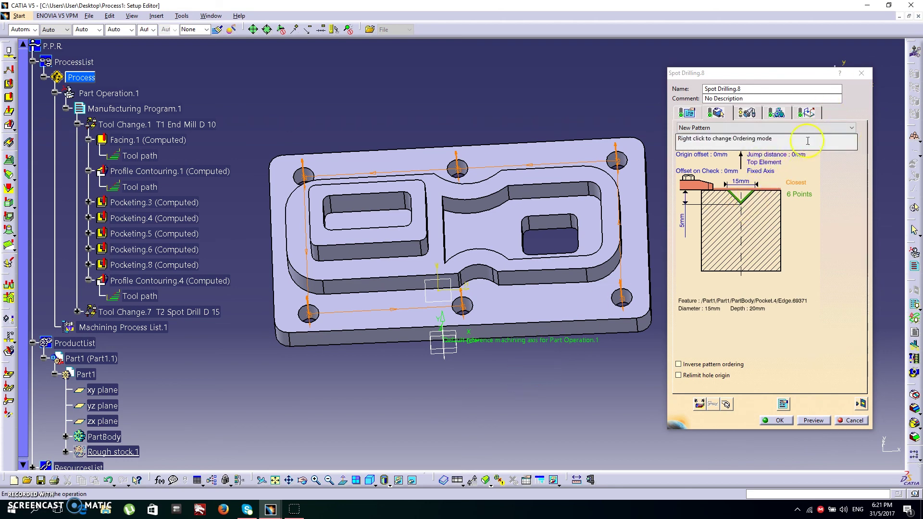
pyautogui.moveTo(534, 383); pyautogui.dragTo(558, 332, button='middle')
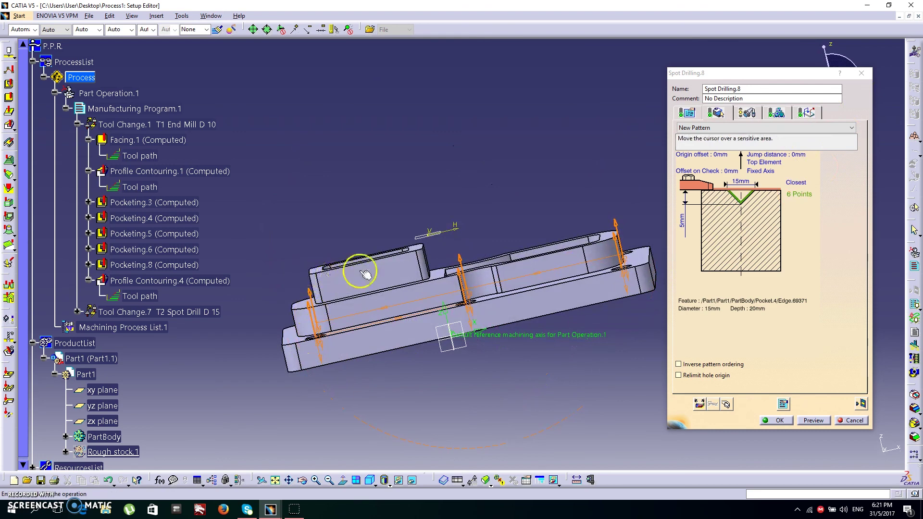
pyautogui.click(315, 337)
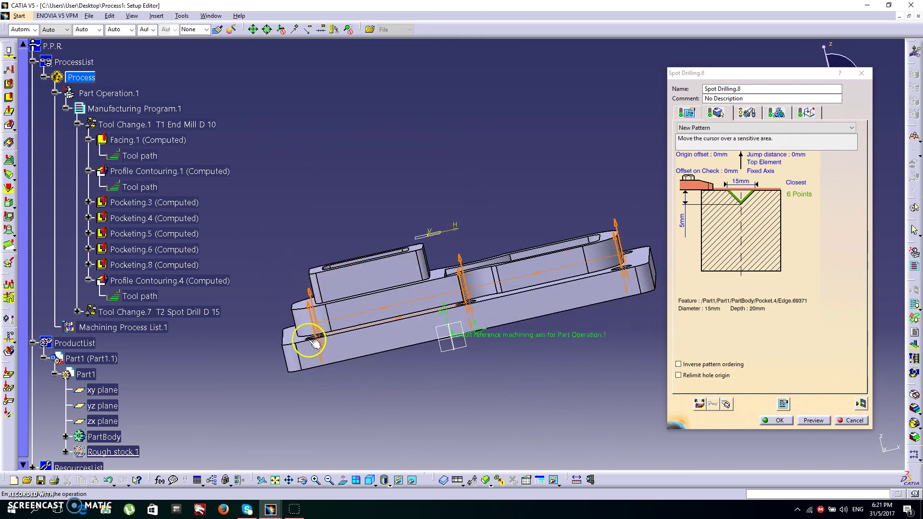
pyautogui.doubleClick(769, 160)
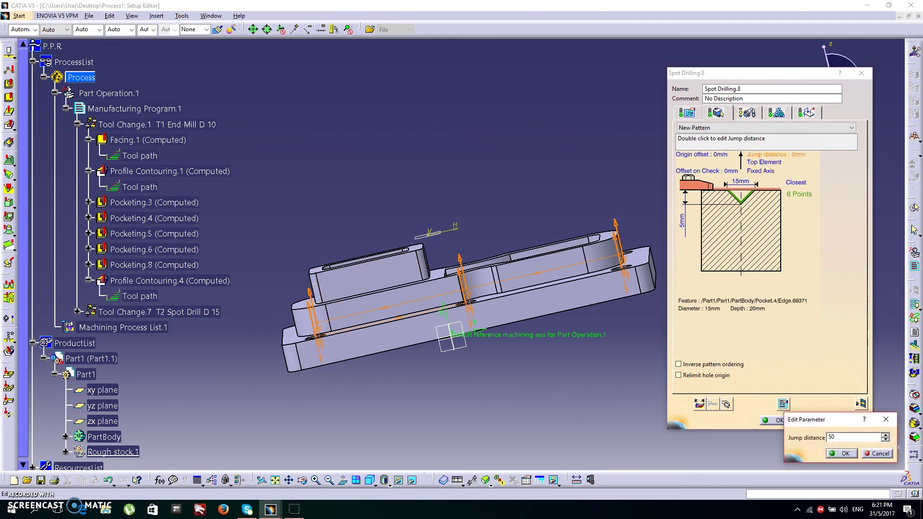
pyautogui.click(848, 454)
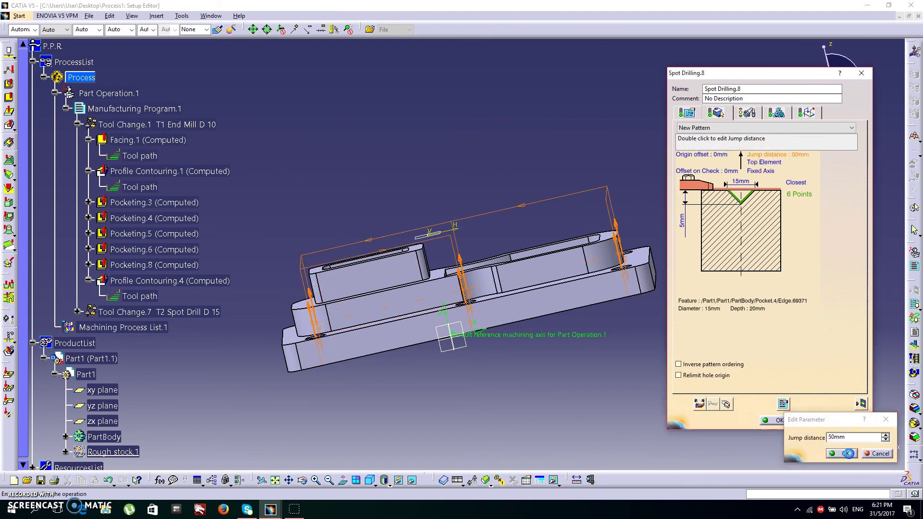
pyautogui.moveTo(360, 400); pyautogui.dragTo(376, 424, button='middle')
pyautogui.moveTo(300, 299); pyautogui.dragTo(251, 212, button='middle')
pyautogui.moveTo(457, 377); pyautogui.dragTo(467, 328, button='middle')
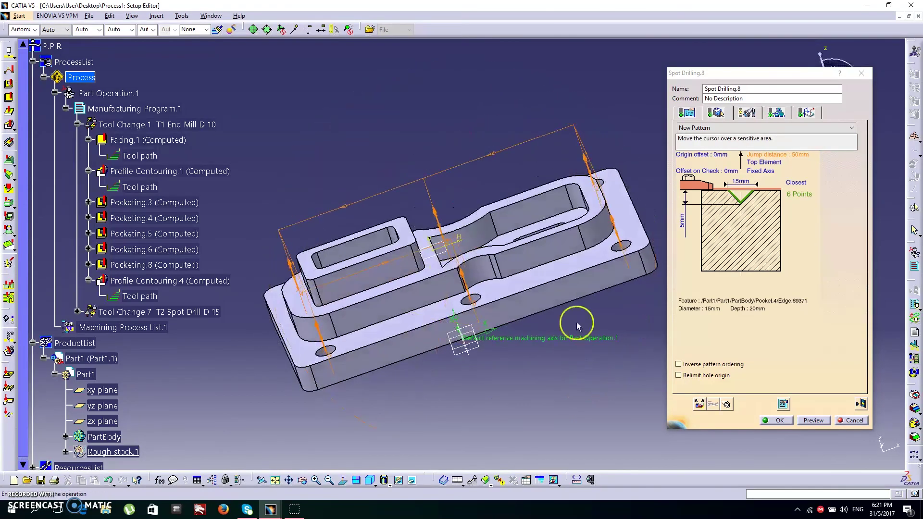
# Compute the spot drilling tool path, play its material removal video simulation, and accept the operation
pyautogui.click(860, 405)
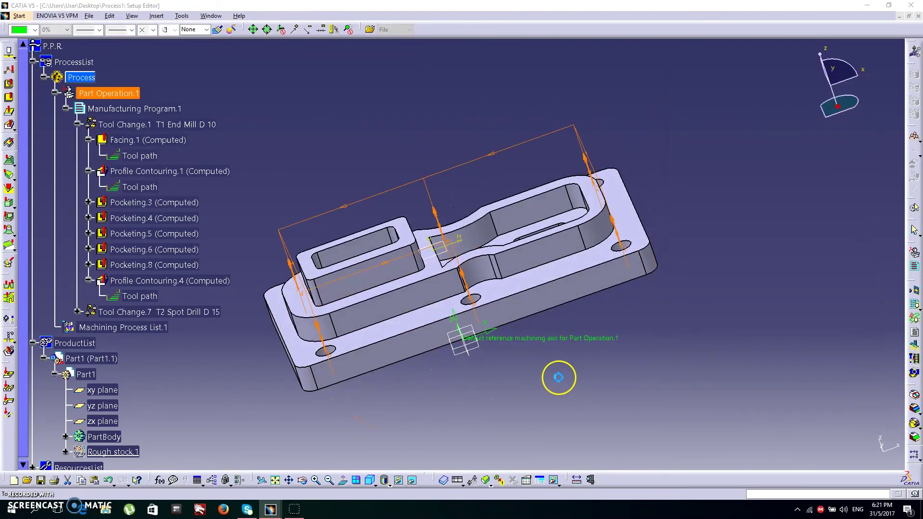
pyautogui.click(815, 355)
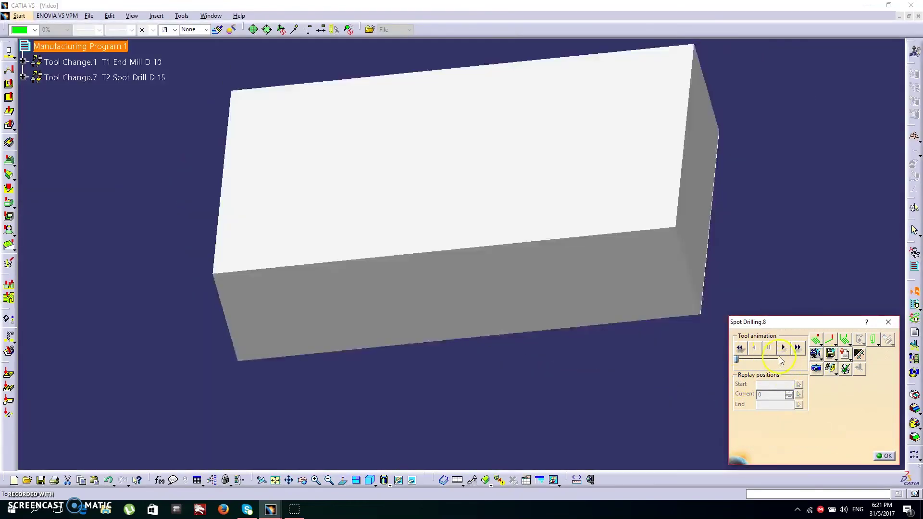
pyautogui.click(788, 346)
pyautogui.moveTo(495, 368); pyautogui.dragTo(465, 429, button='middle')
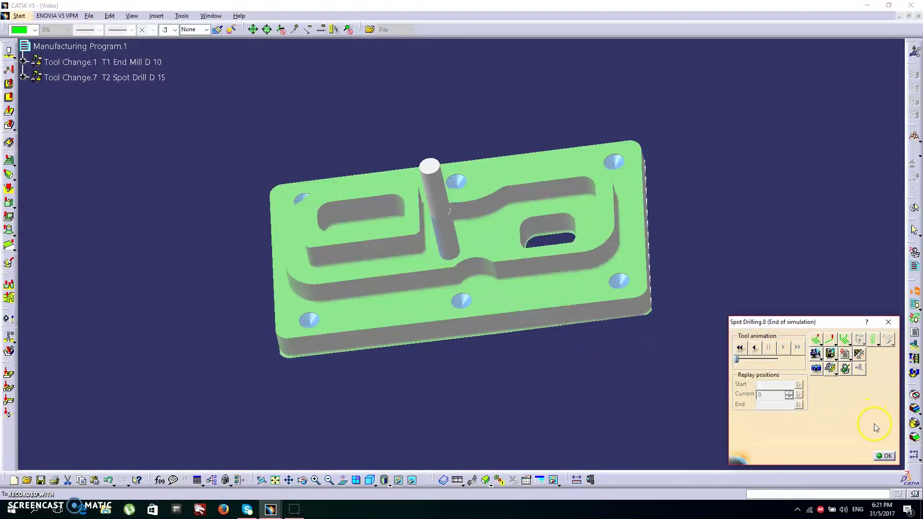
pyautogui.click(881, 455)
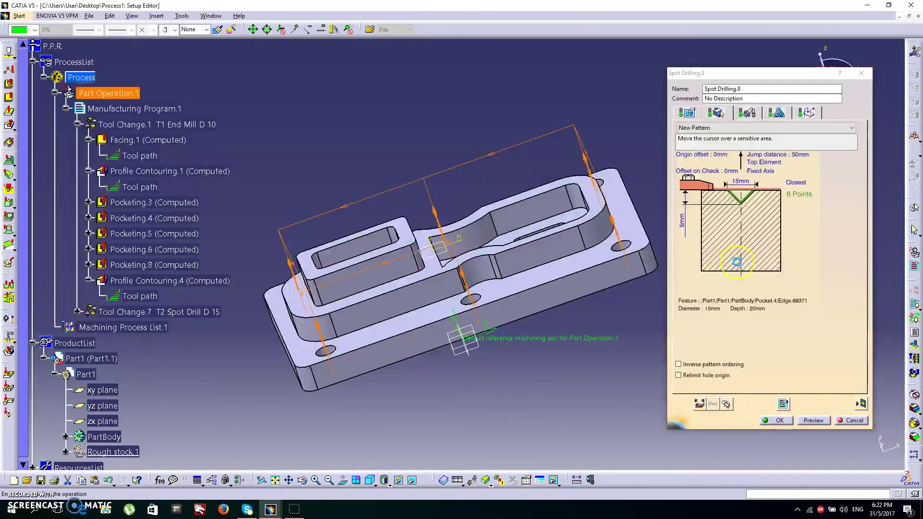
pyautogui.click(780, 421)
# Add a Drilling operation after Spot Drilling.8 in the manufacturing program
pyautogui.moveTo(478, 416); pyautogui.dragTo(503, 319, button='middle')
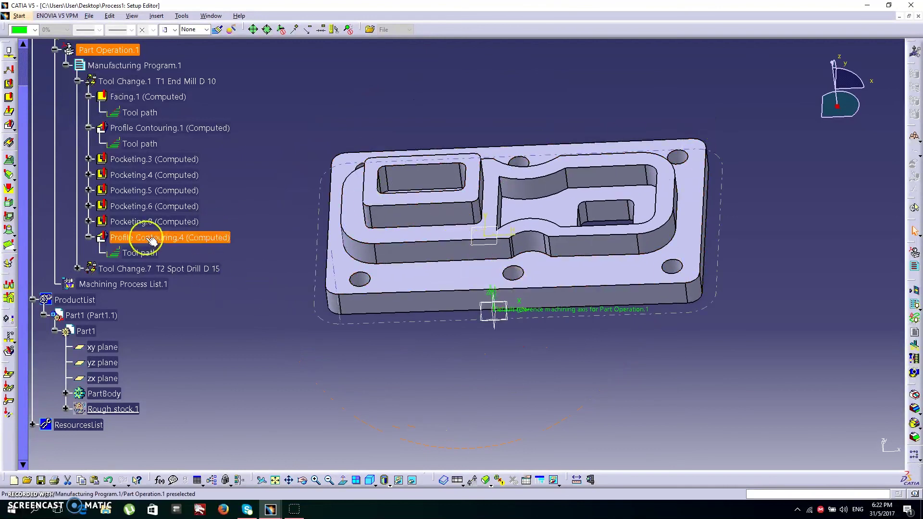
pyautogui.click(77, 268)
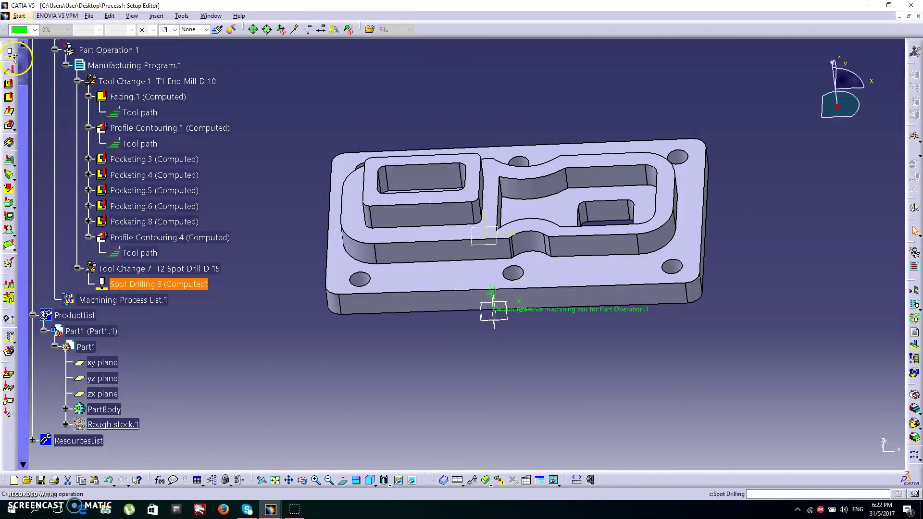
pyautogui.click(15, 57)
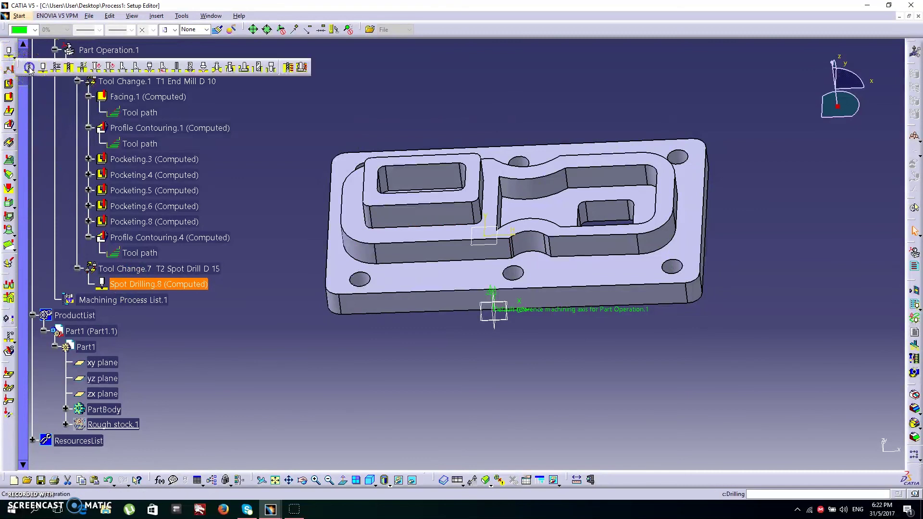
pyautogui.click(29, 69)
pyautogui.click(131, 165)
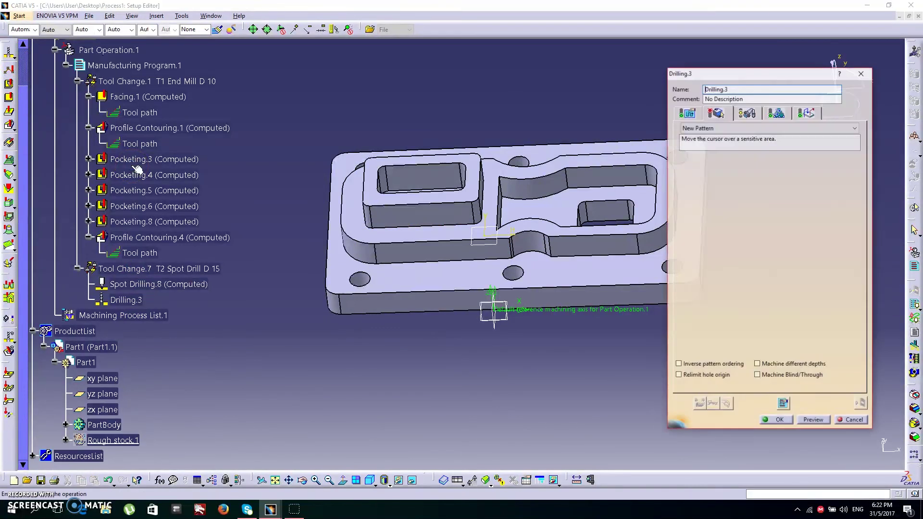
# Define the drilling positions as a new pattern of the base plate's six border holes
pyautogui.click(806, 193)
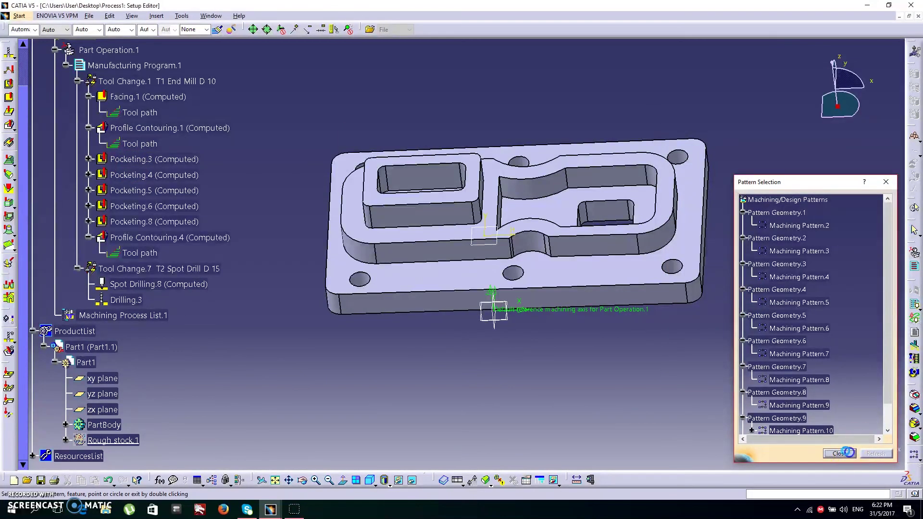
pyautogui.click(840, 453)
pyautogui.click(681, 167)
pyautogui.click(519, 163)
pyautogui.click(363, 166)
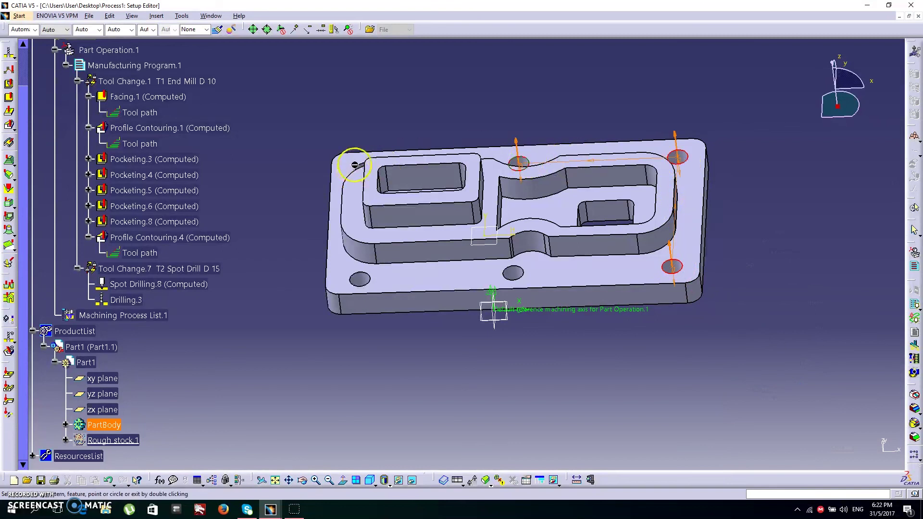
pyautogui.click(360, 279)
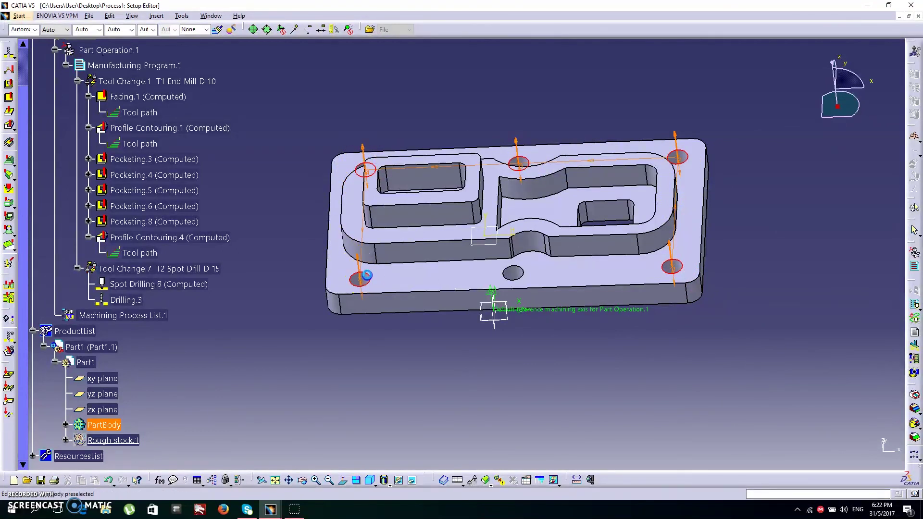
pyautogui.click(527, 276)
pyautogui.doubleClick(579, 341)
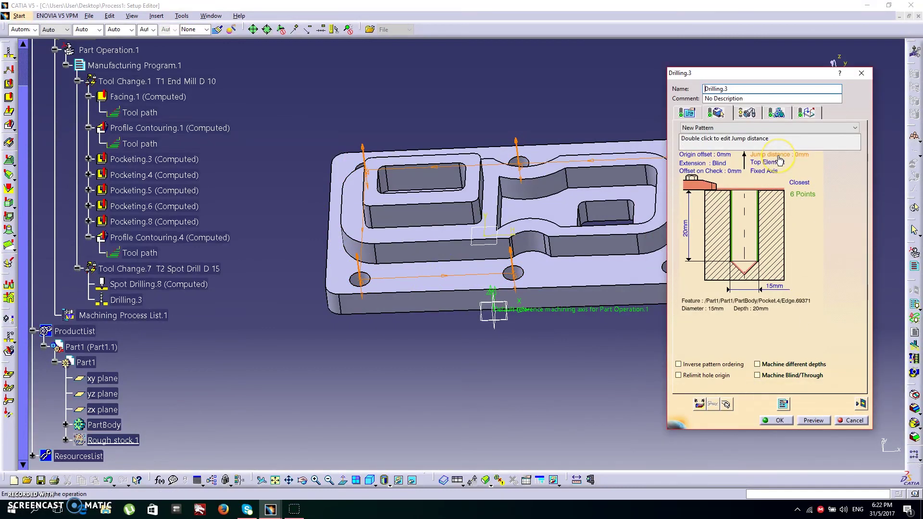
# Set the drilling operation's jump distance to 50 mm and its depth to 25 mm
pyautogui.doubleClick(780, 161)
pyautogui.write('50mm')
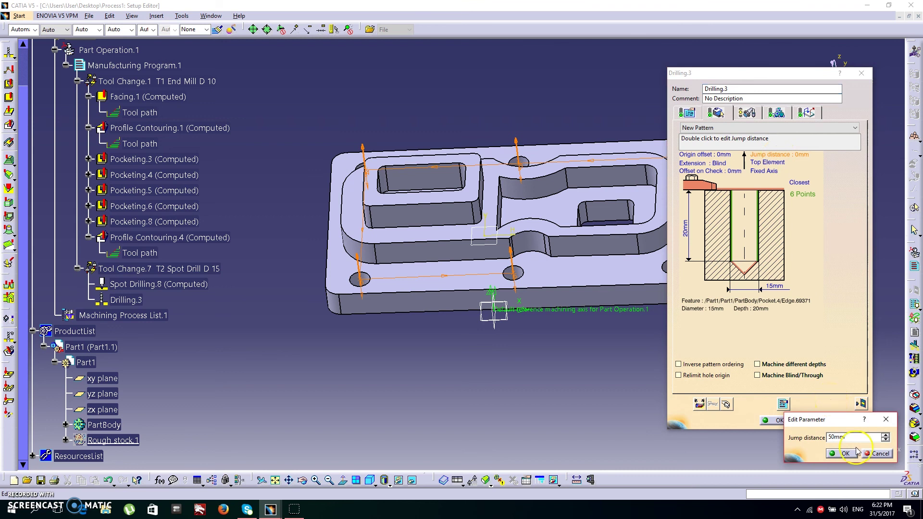
pyautogui.click(842, 454)
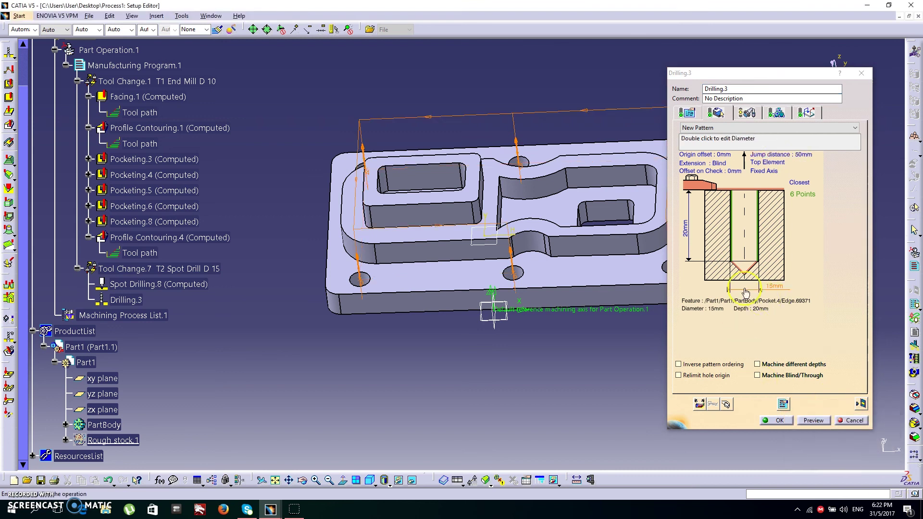
pyautogui.doubleClick(690, 235)
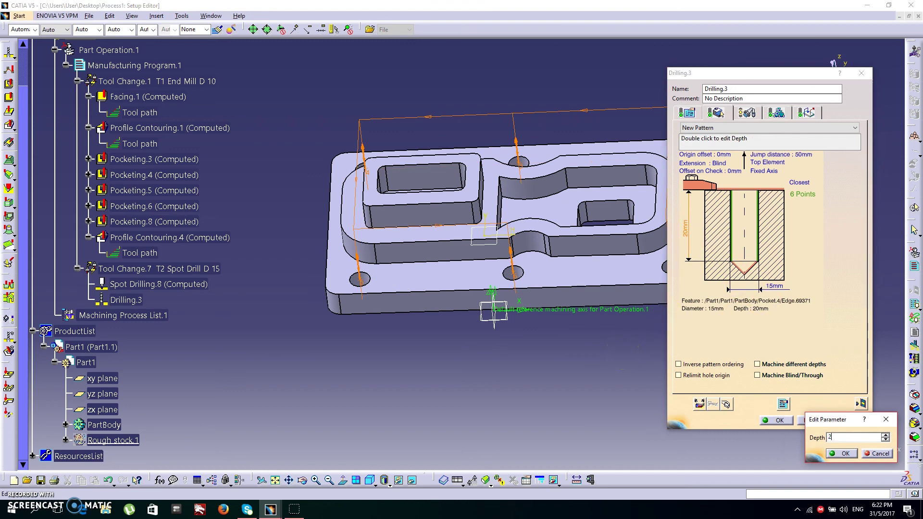
pyautogui.click(846, 454)
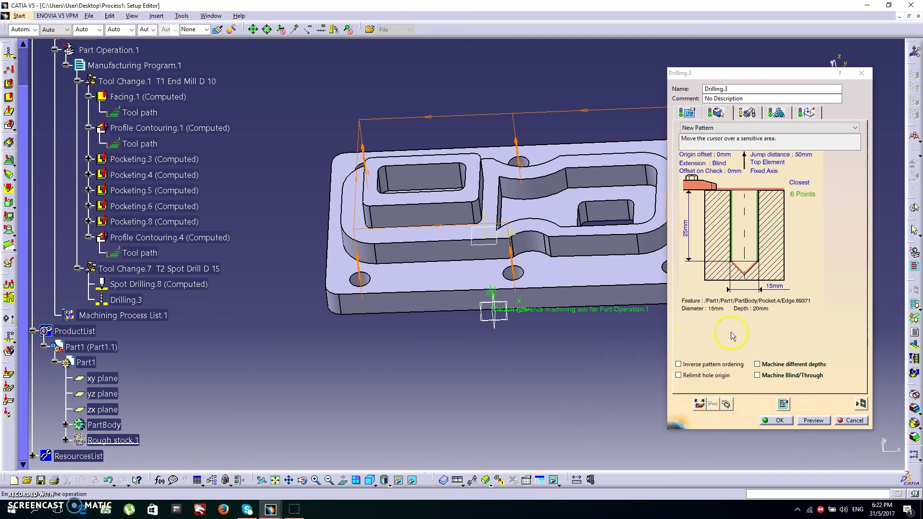
# Compute the drilling tool path, play its material removal video simulation, and close the simulation
pyautogui.click(858, 403)
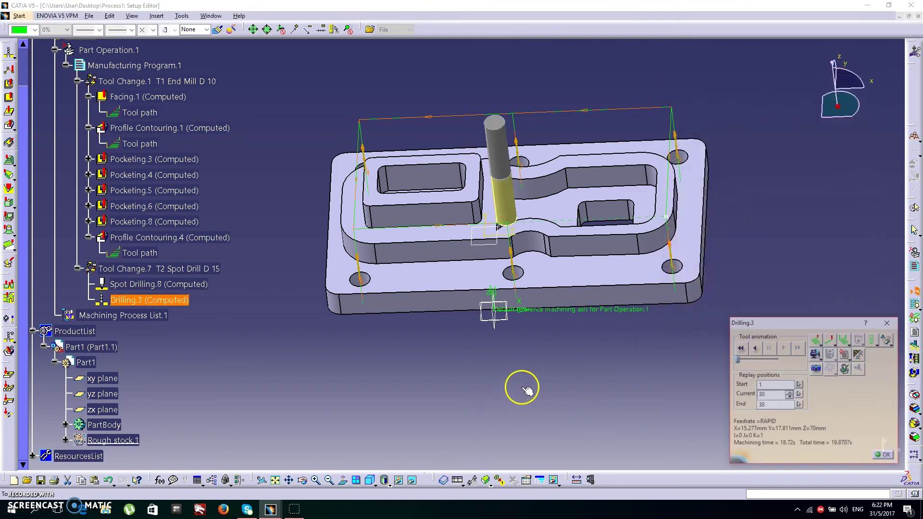
pyautogui.click(814, 353)
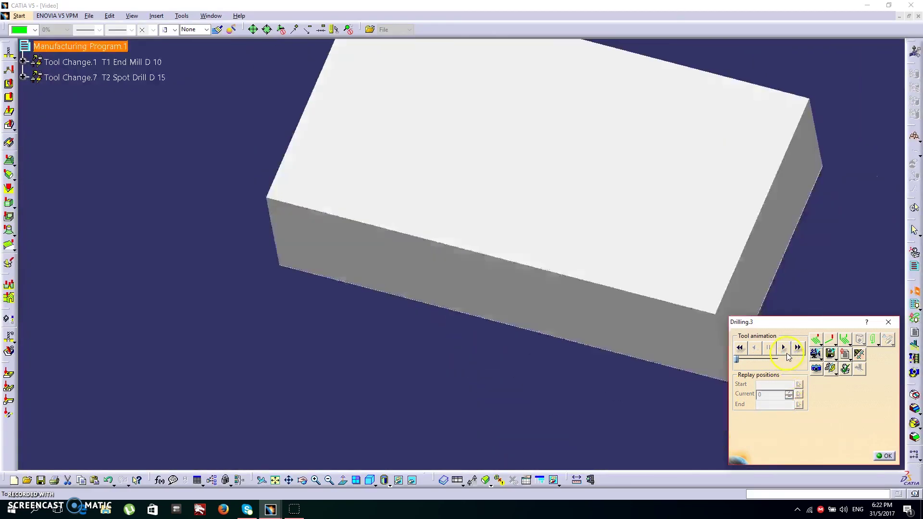
pyautogui.click(783, 348)
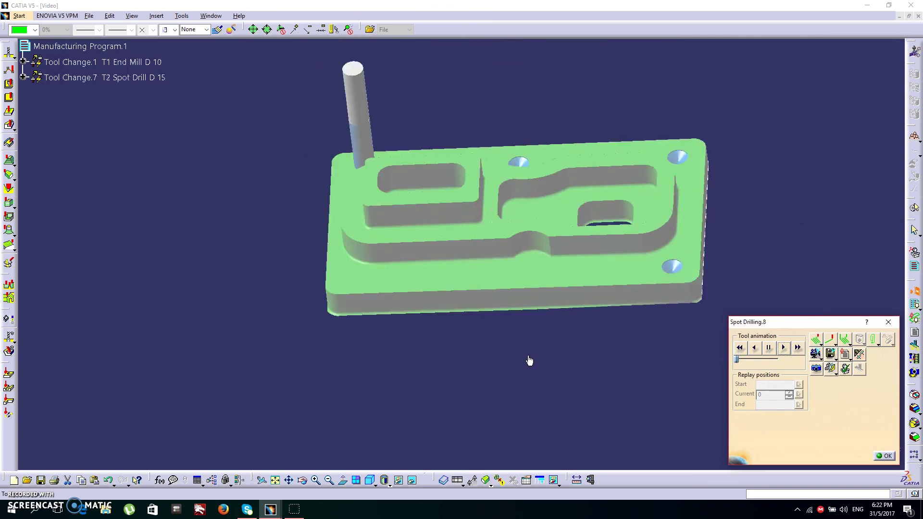
pyautogui.click(533, 344)
pyautogui.moveTo(533, 345); pyautogui.dragTo(561, 392, button='middle')
pyautogui.click(886, 455)
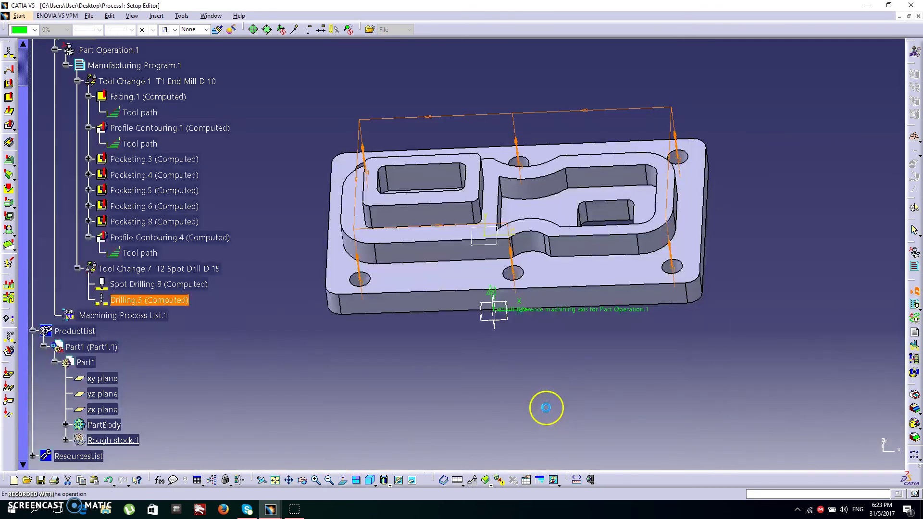